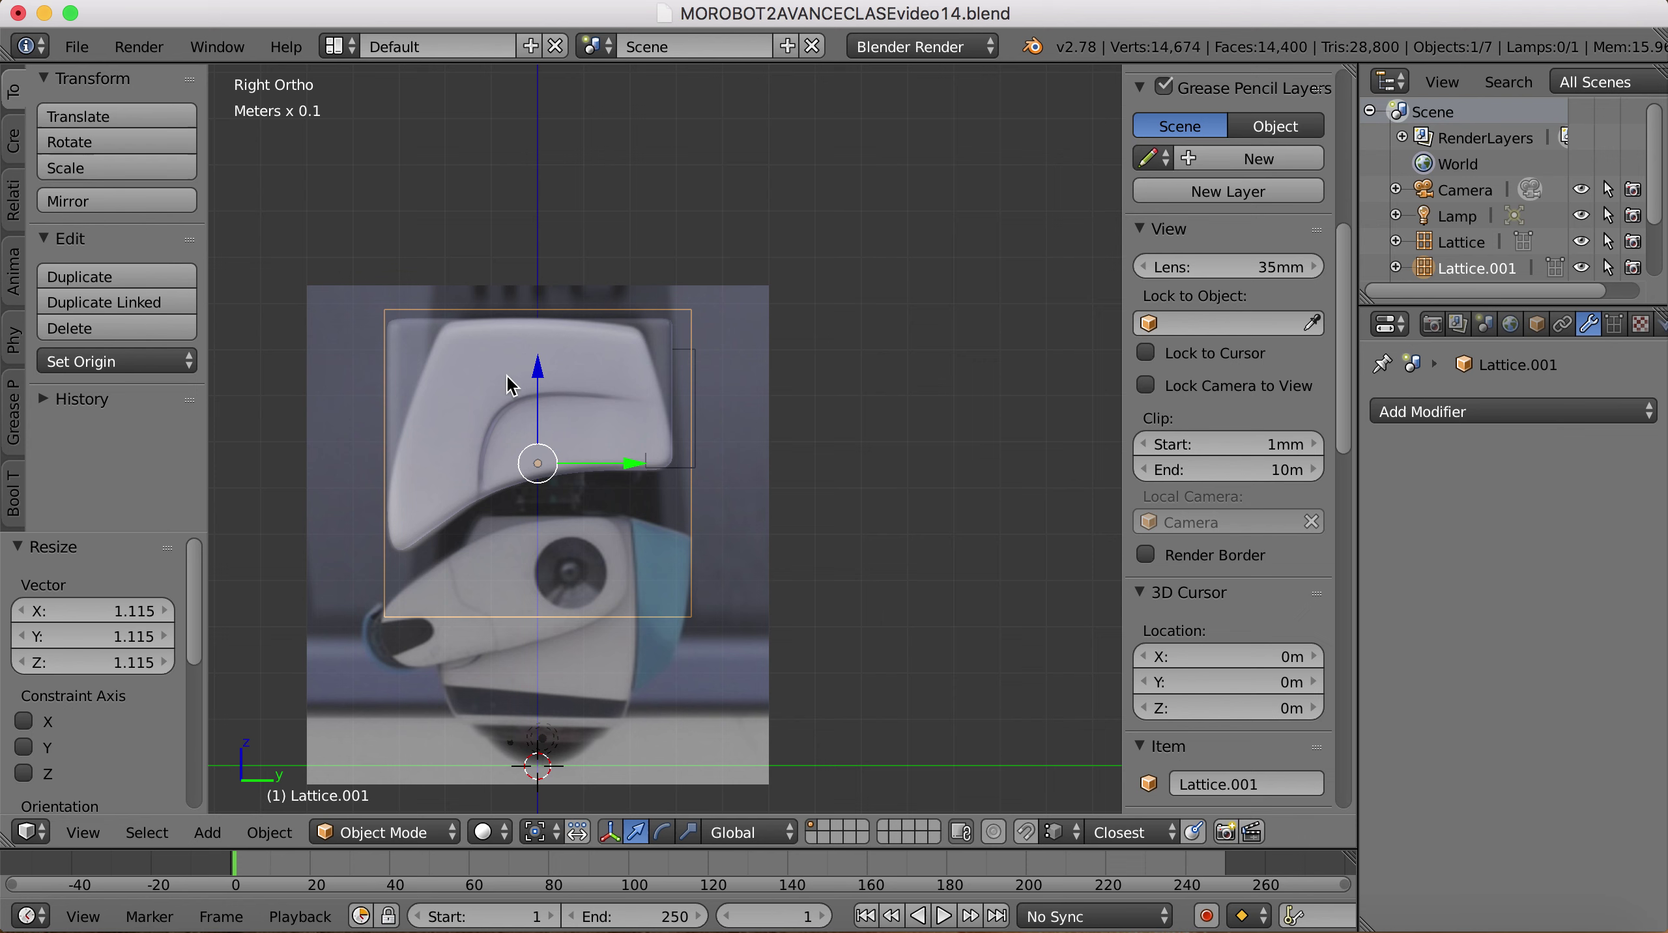
# Step: Raise the large lattice about 8.2 cm along Z, scale it by 0.863 along Z and 1.05 along Y to enclose the helmet, and deselect it
pyautogui.moveTo(537, 371); pyautogui.dragTo(541, 338)
pyautogui.press('s')
pyautogui.press('z')
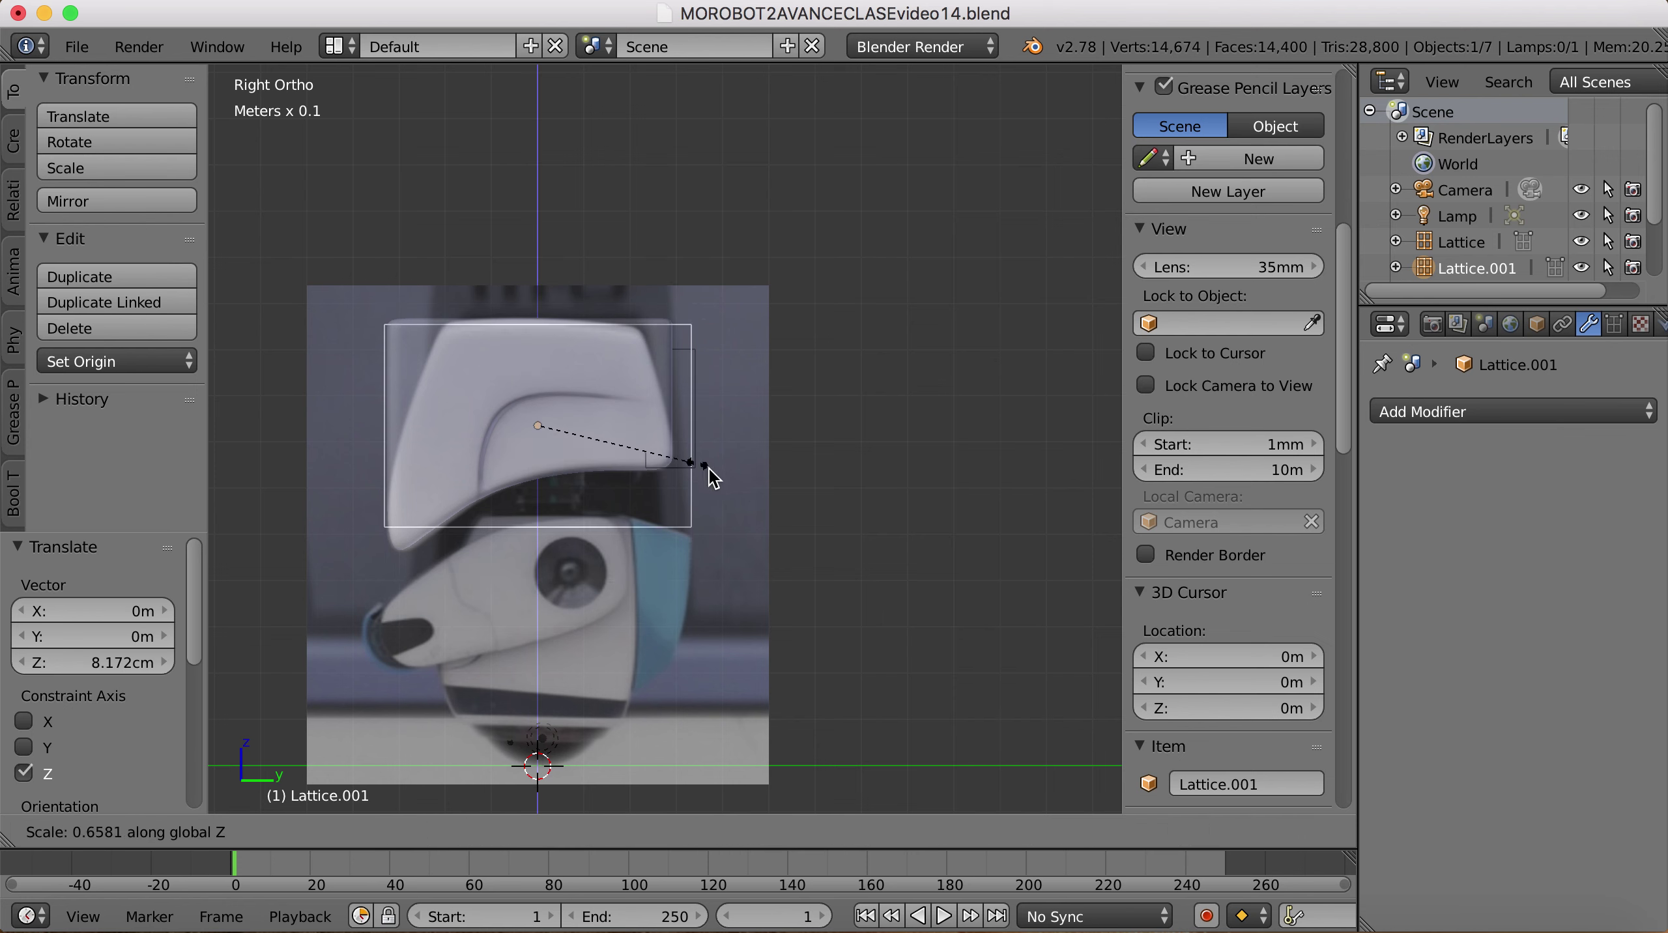
pyautogui.click(745, 500)
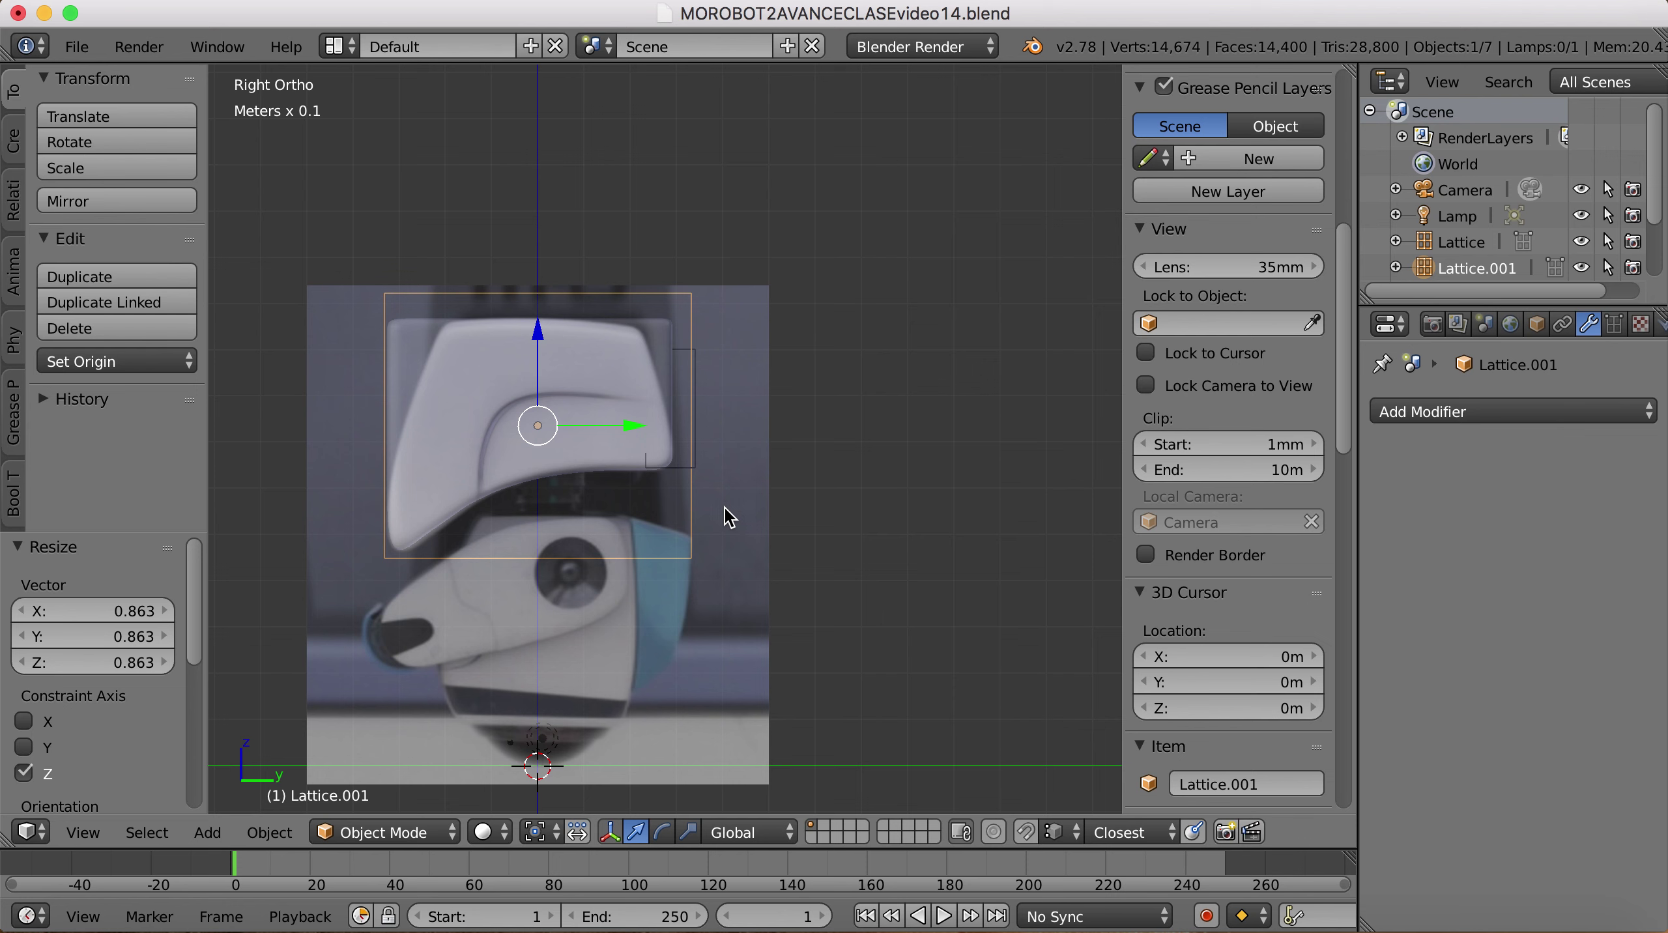
pyautogui.press('s')
pyautogui.press('y')
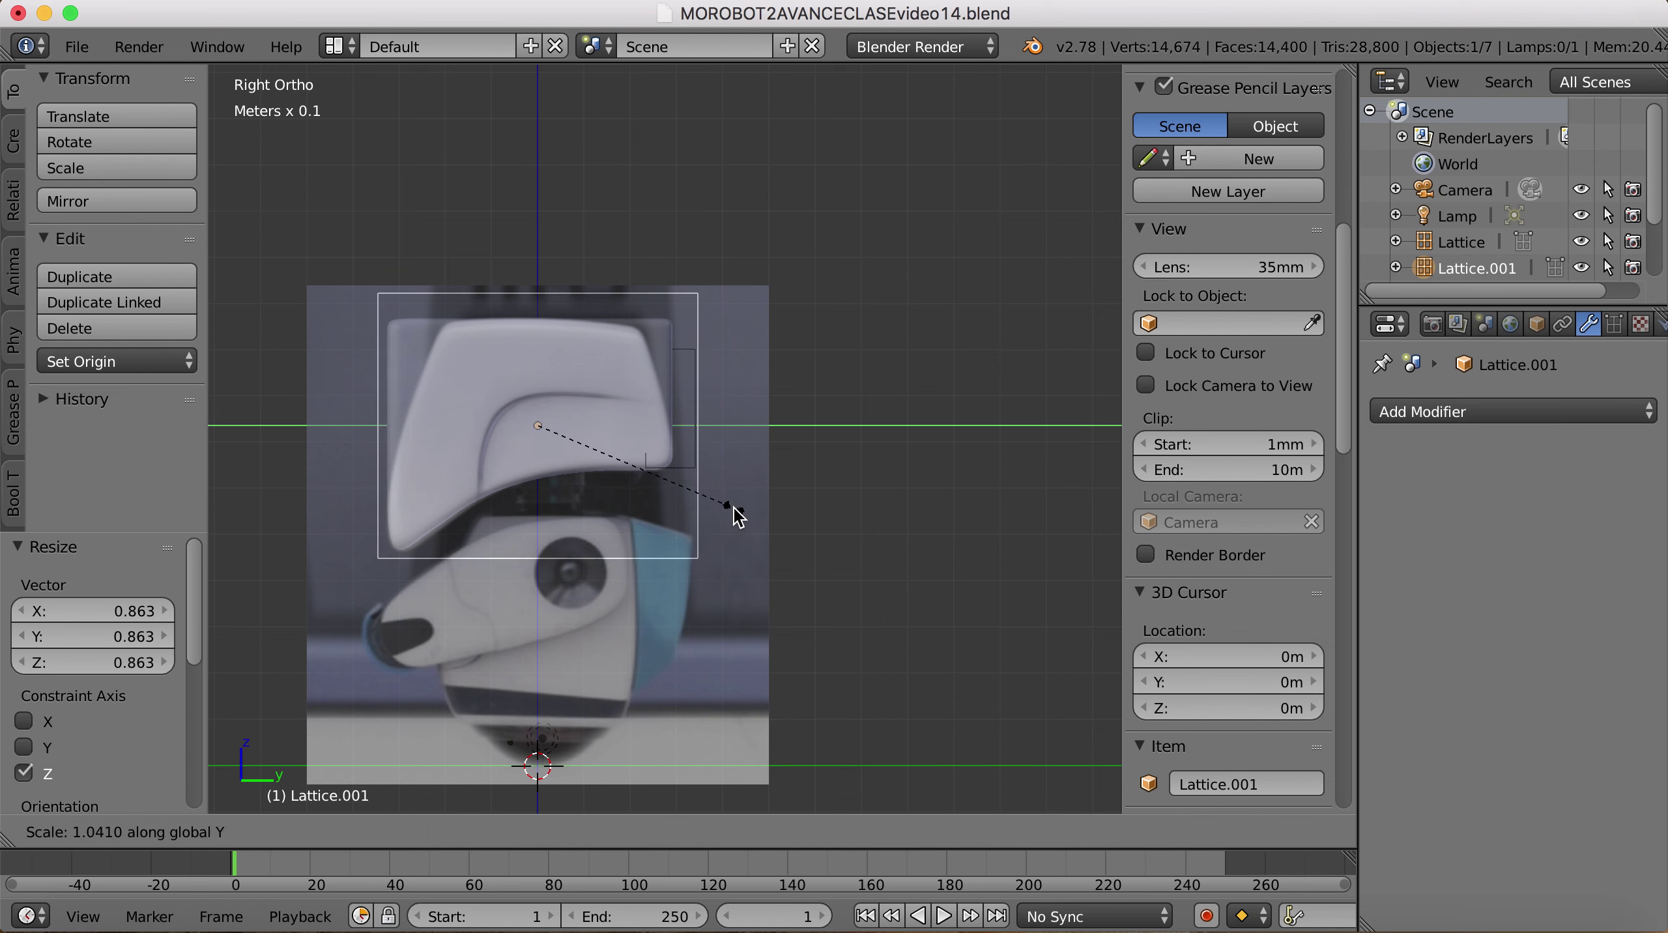
pyautogui.click(739, 513)
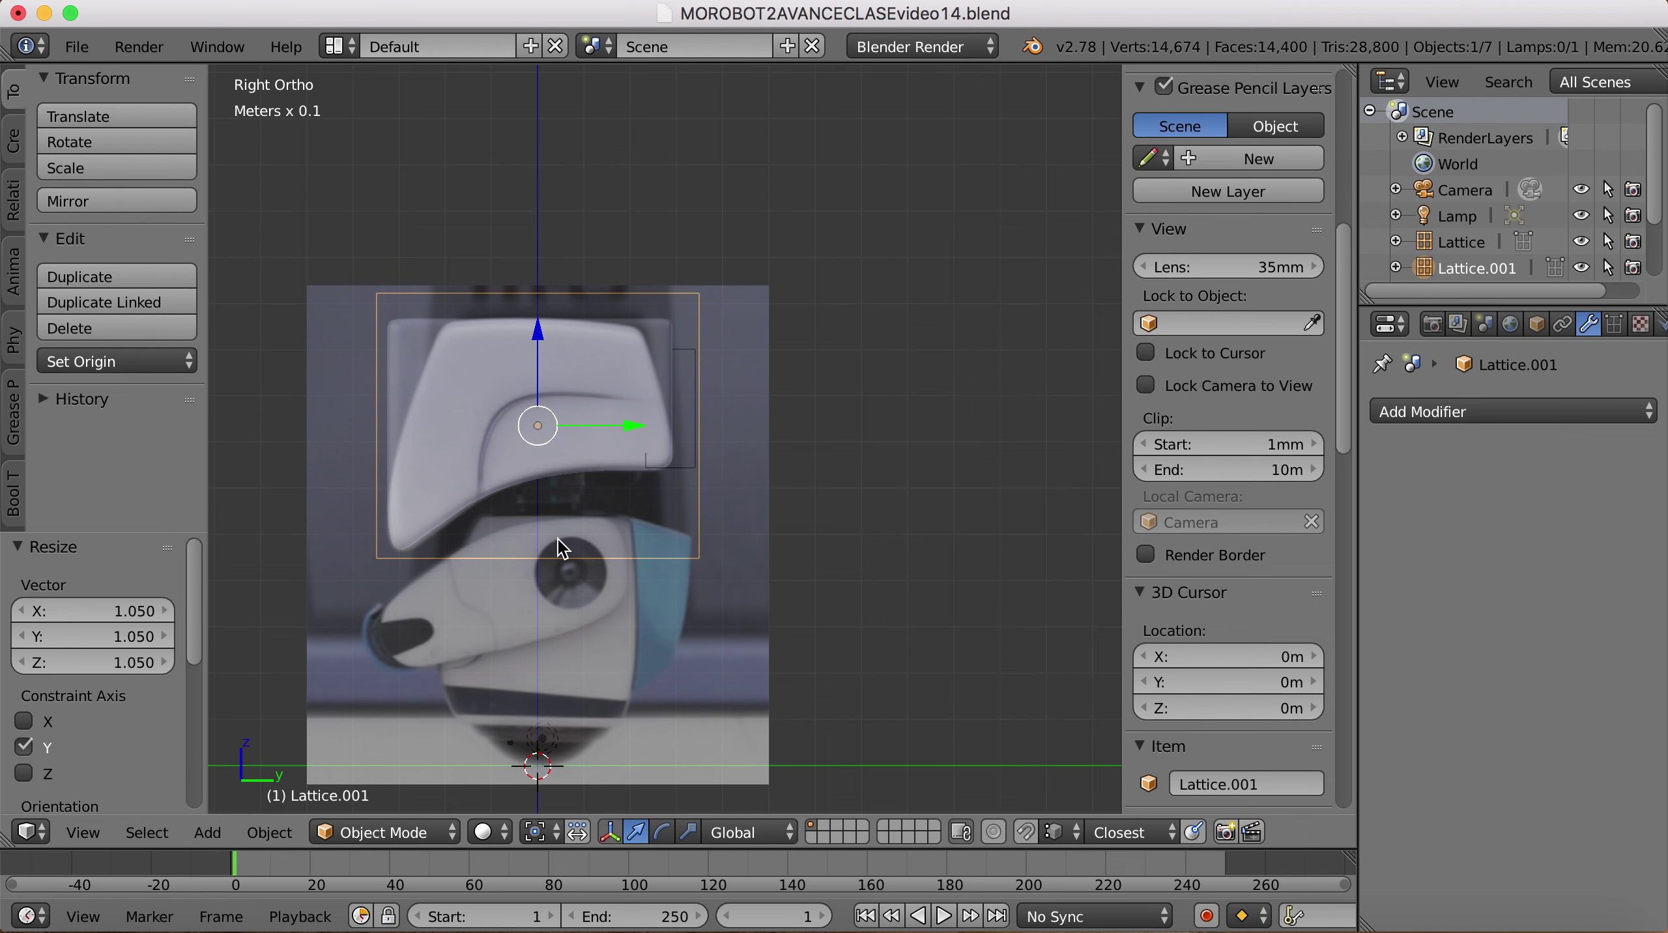
pyautogui.press('KP_1')
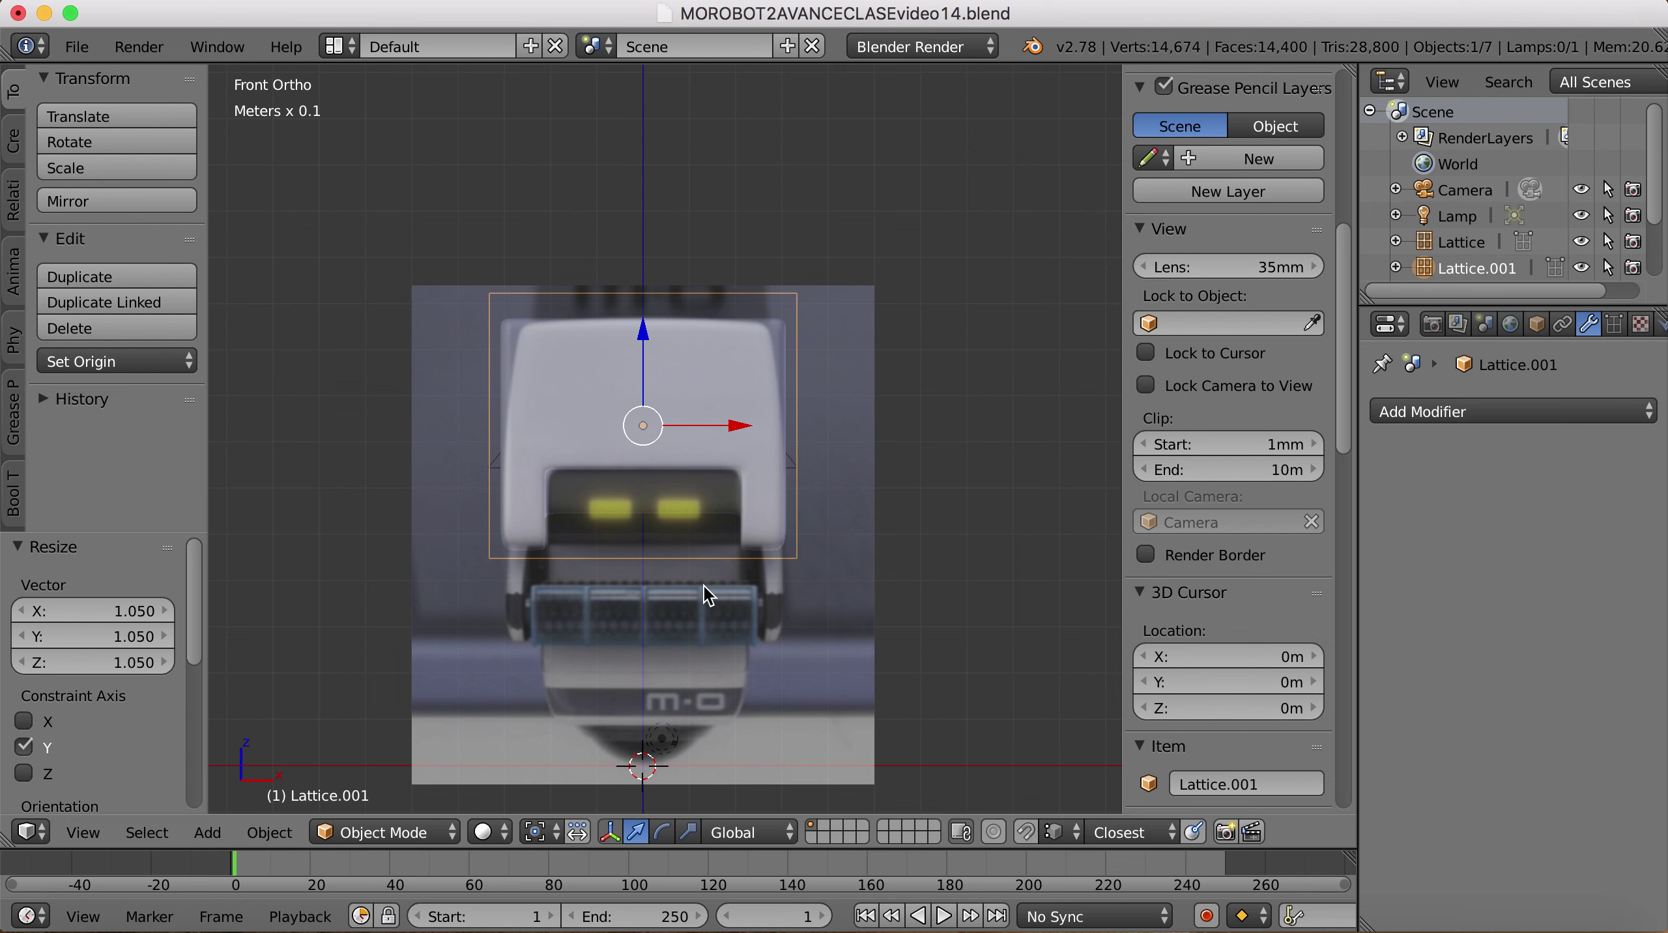
pyautogui.press('a')
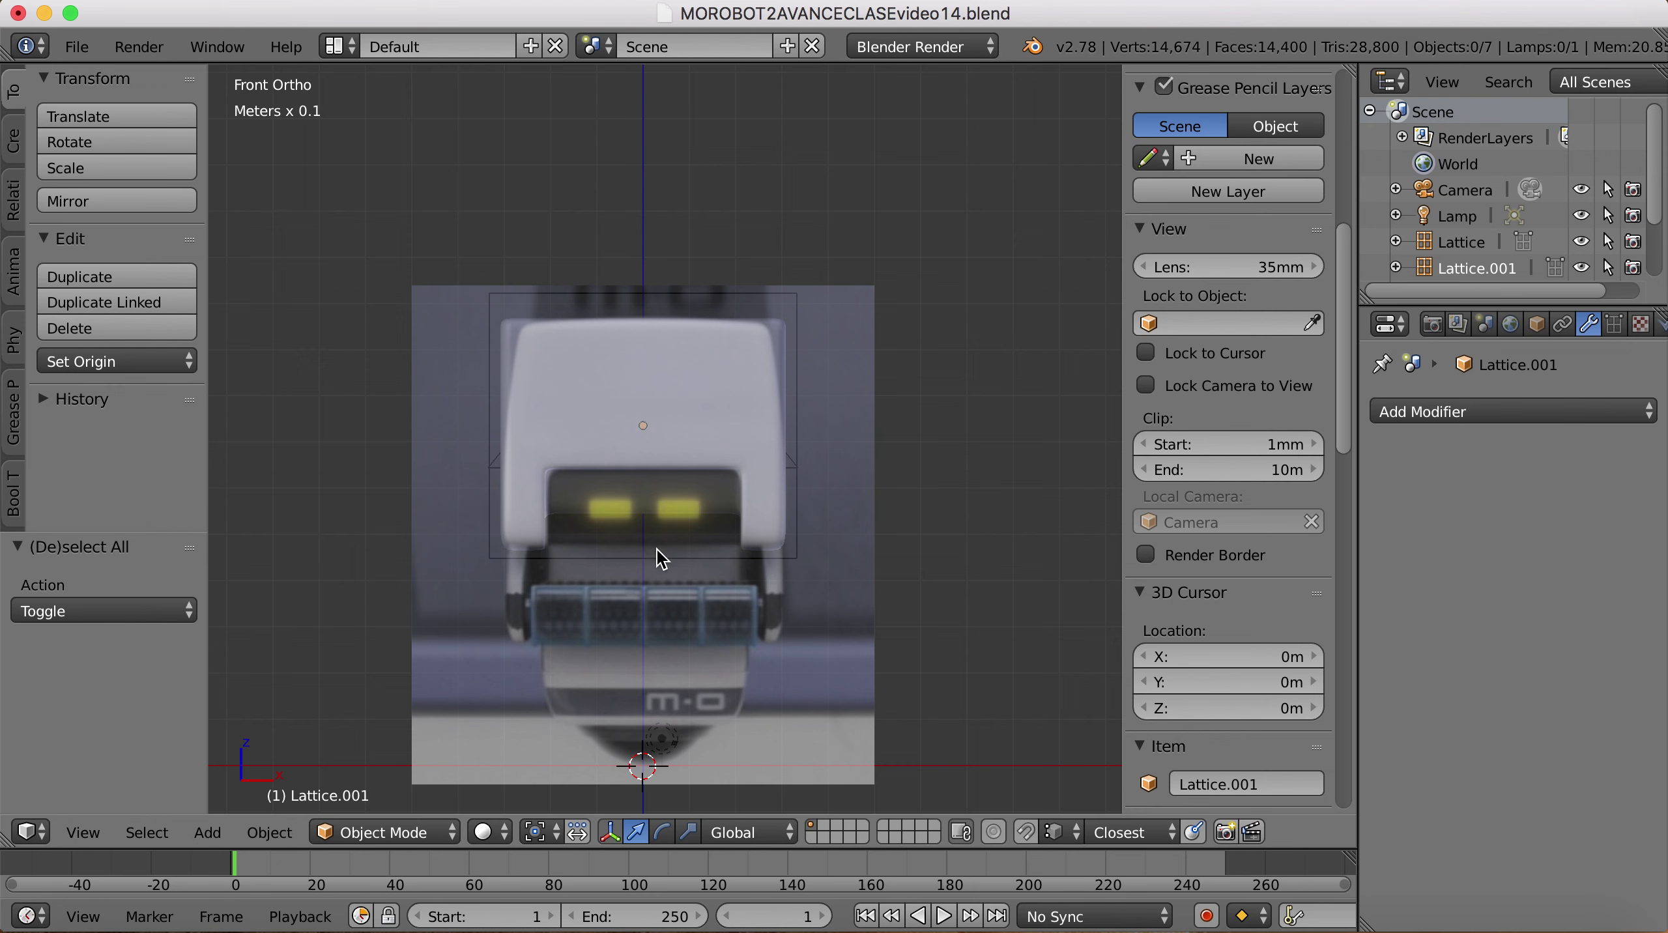
# Step: Add a mesh cube and position it along Z over the robot's lower body in the reference image
pyautogui.hotkey('shift', 'a')
pyautogui.moveTo(672, 514)
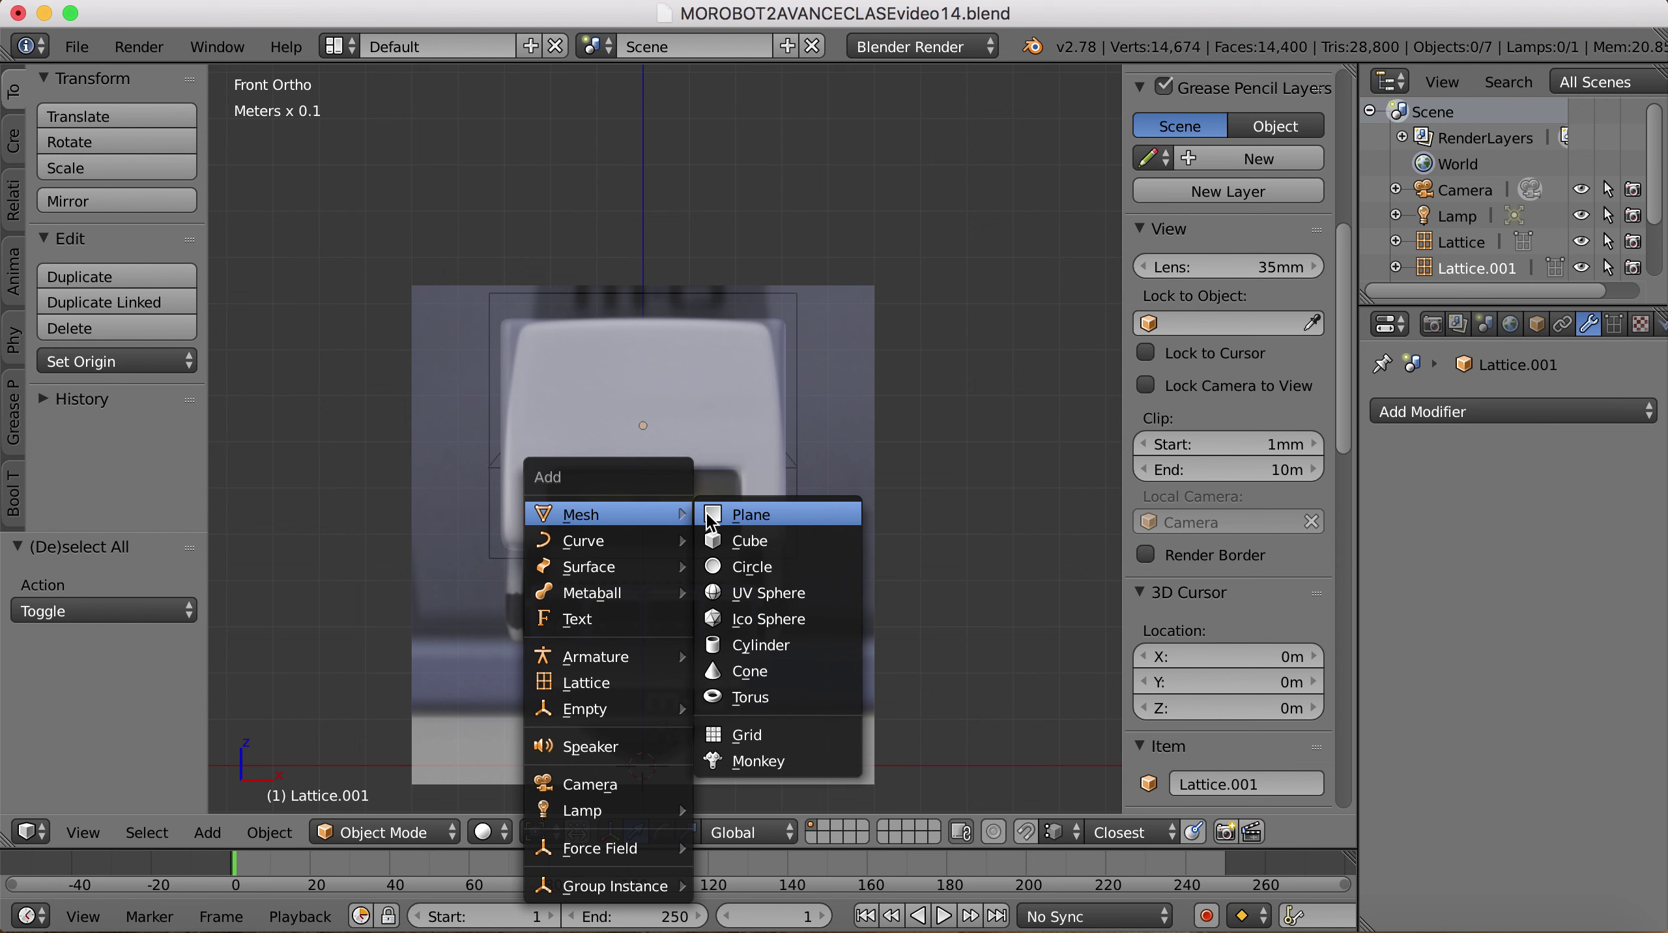
pyautogui.click(735, 541)
pyautogui.moveTo(643, 672); pyautogui.dragTo(639, 476)
pyautogui.press('KP_3')
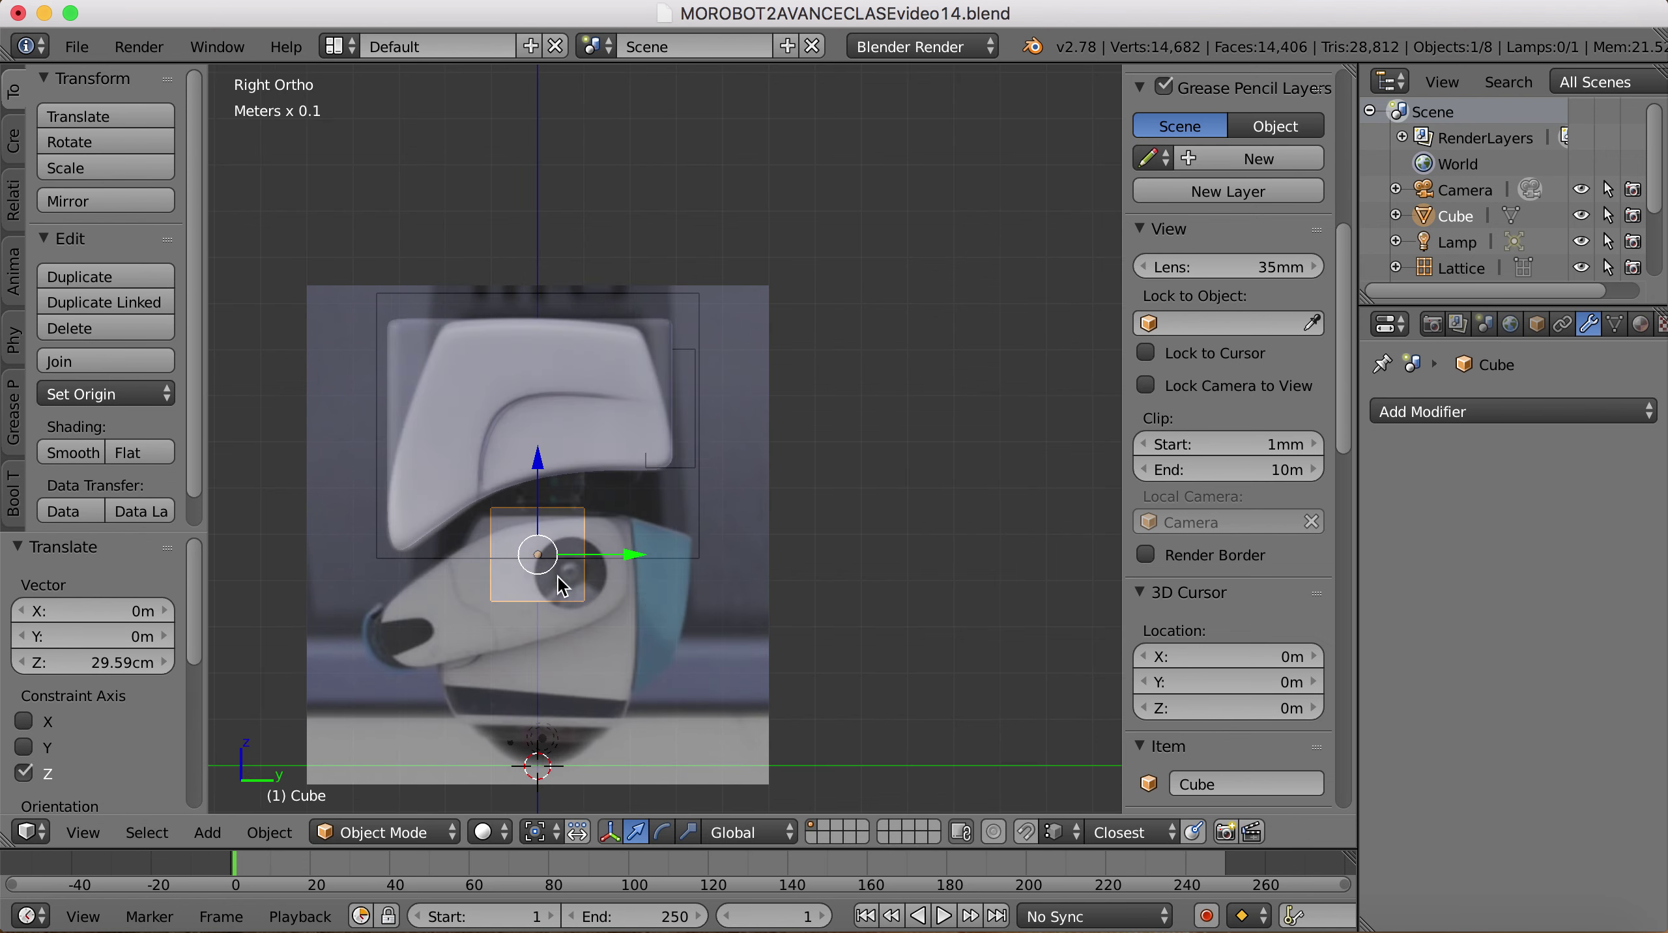
pyautogui.moveTo(540, 462); pyautogui.dragTo(577, 586)
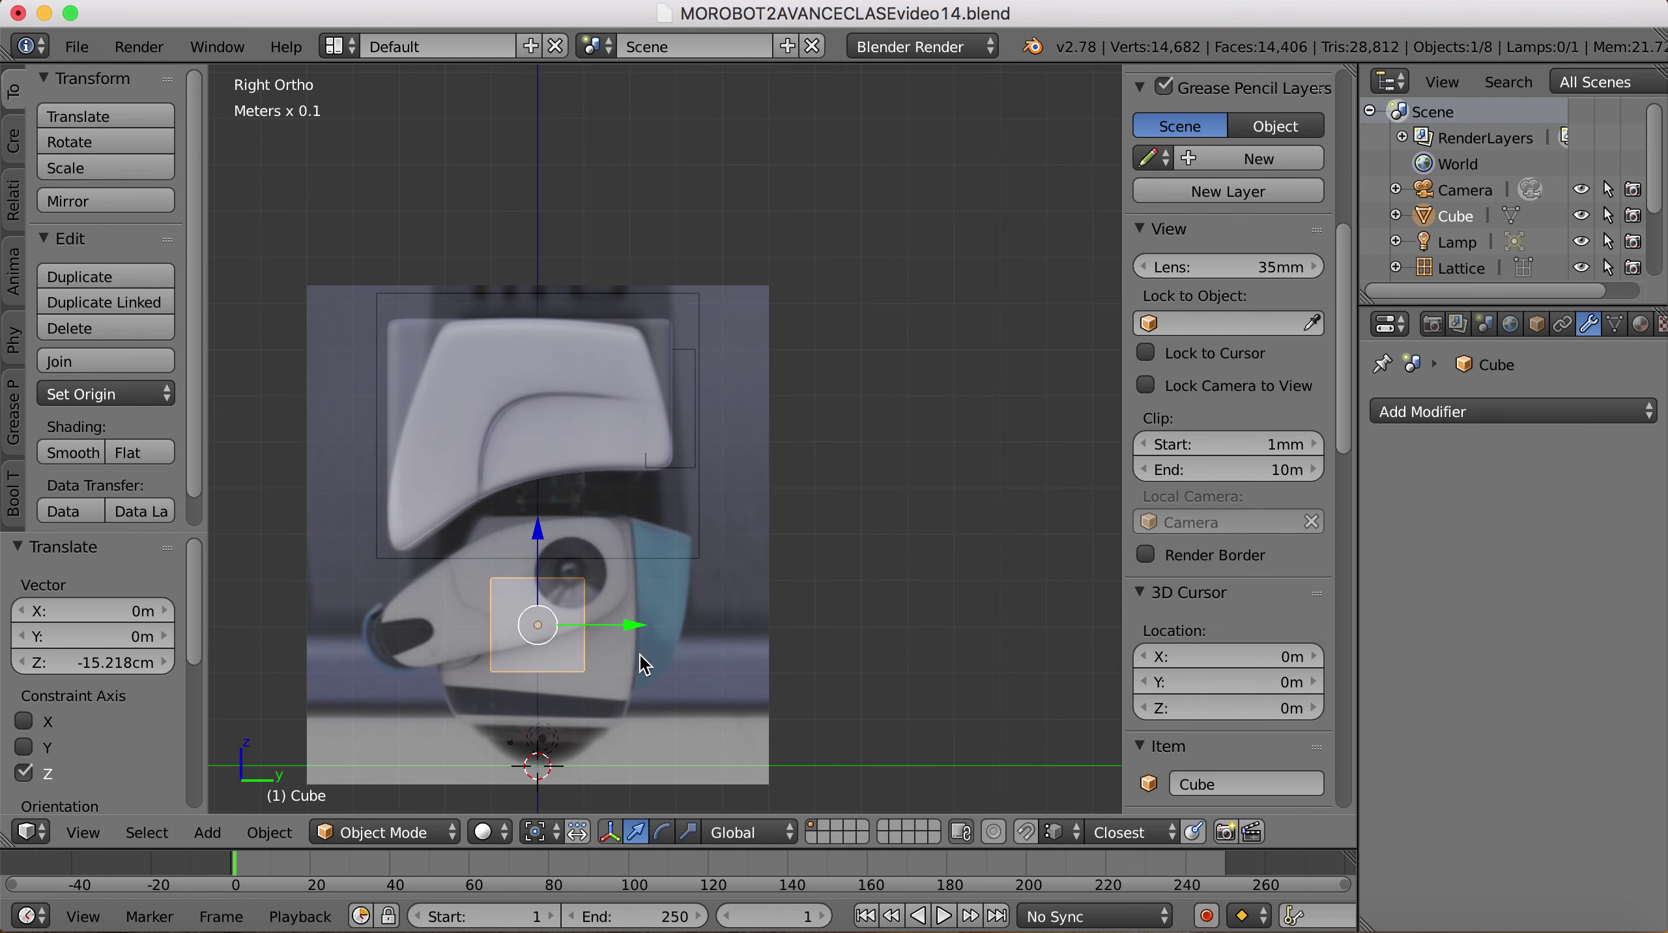
pyautogui.press('KP_1')
pyautogui.moveTo(644, 534); pyautogui.dragTo(653, 569)
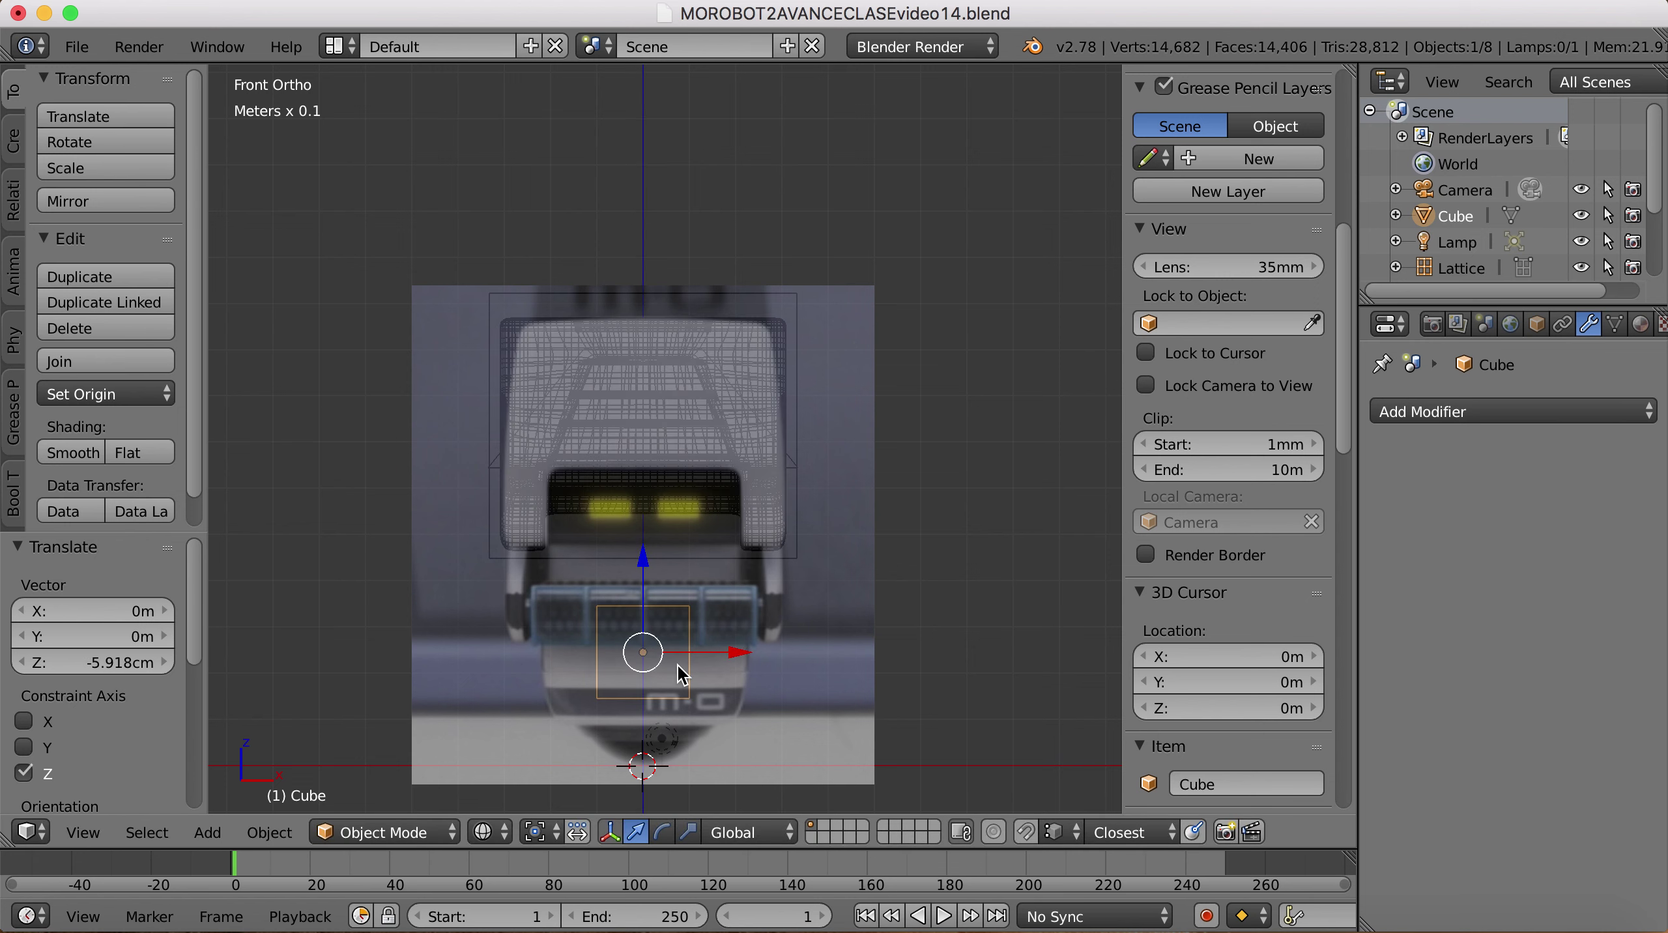
# Step: Cut the cube in half with one centred vertical loop cut in Edit Mode
pyautogui.scroll(2, 673, 684)
pyautogui.keyDown('shift'); pyautogui.moveTo(709, 692); pyautogui.dragTo(653, 600, button='middle'); pyautogui.keyUp('shift')
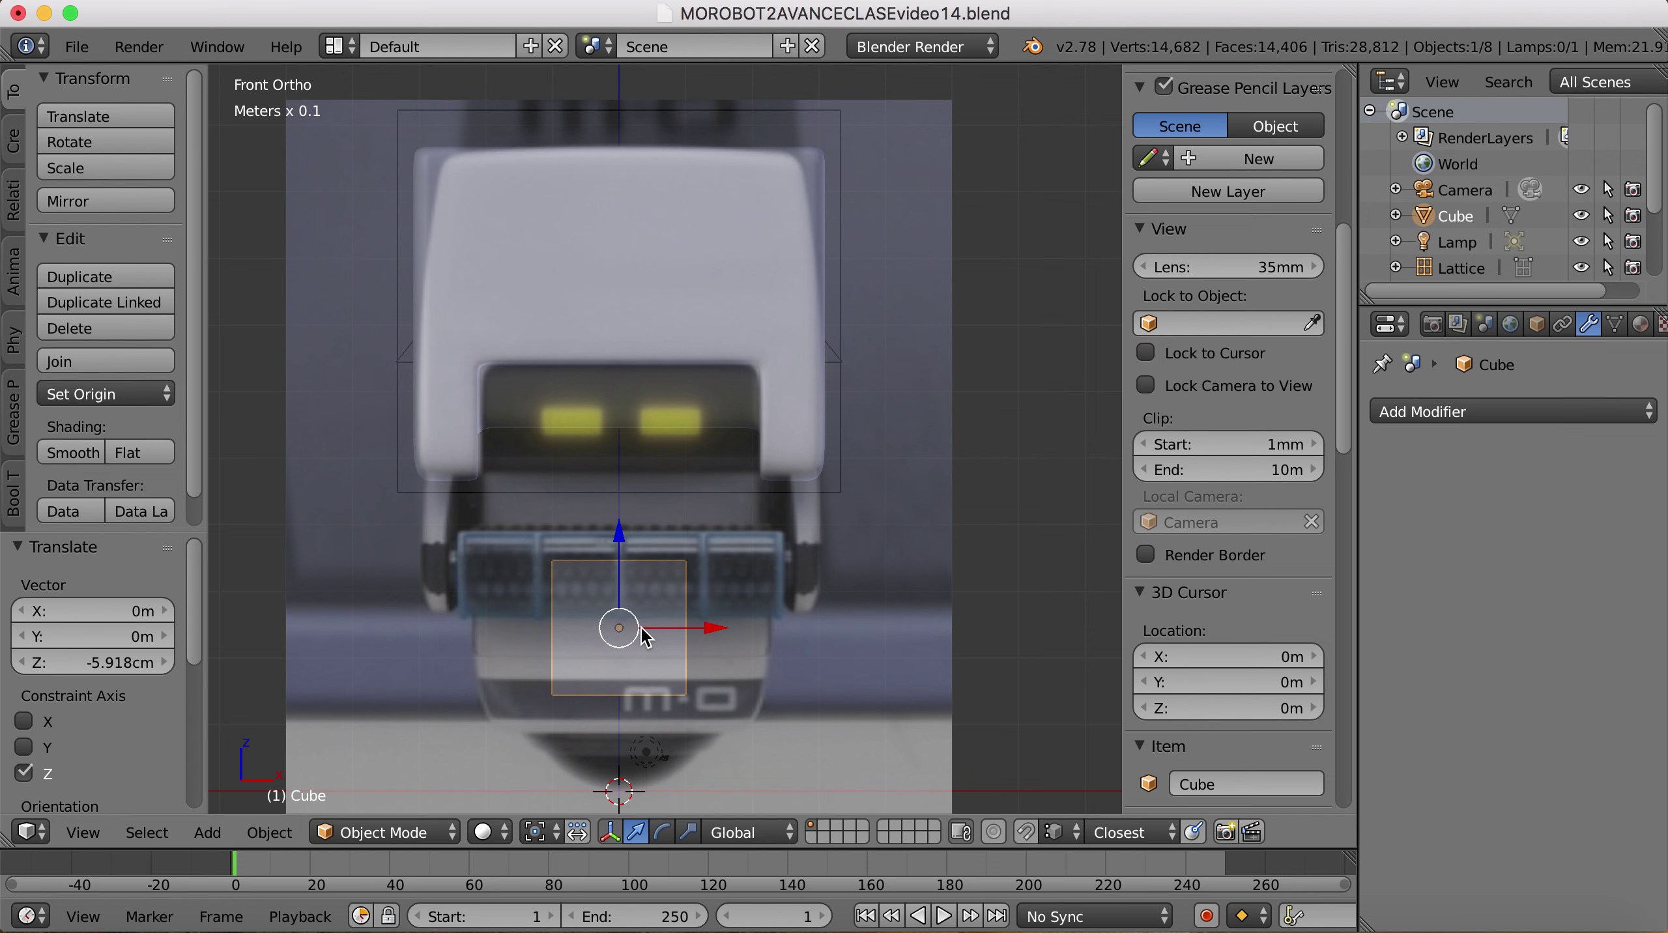
pyautogui.press('Tab')
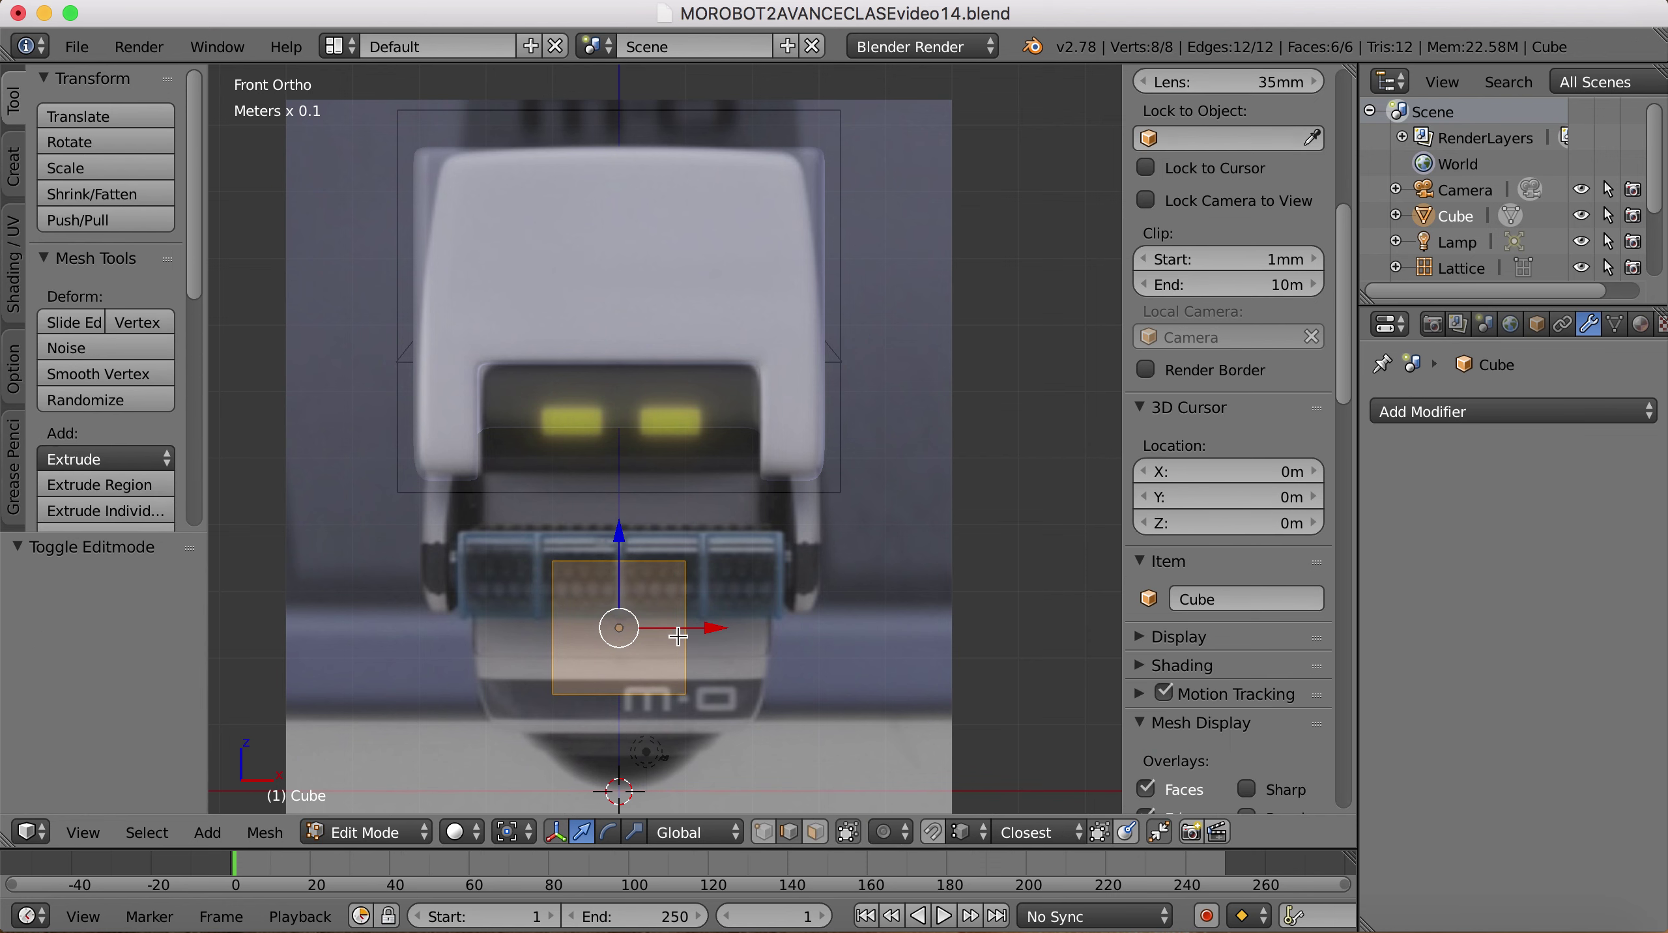
pyautogui.moveTo(679, 637); pyautogui.dragTo(675, 640, button='middle')
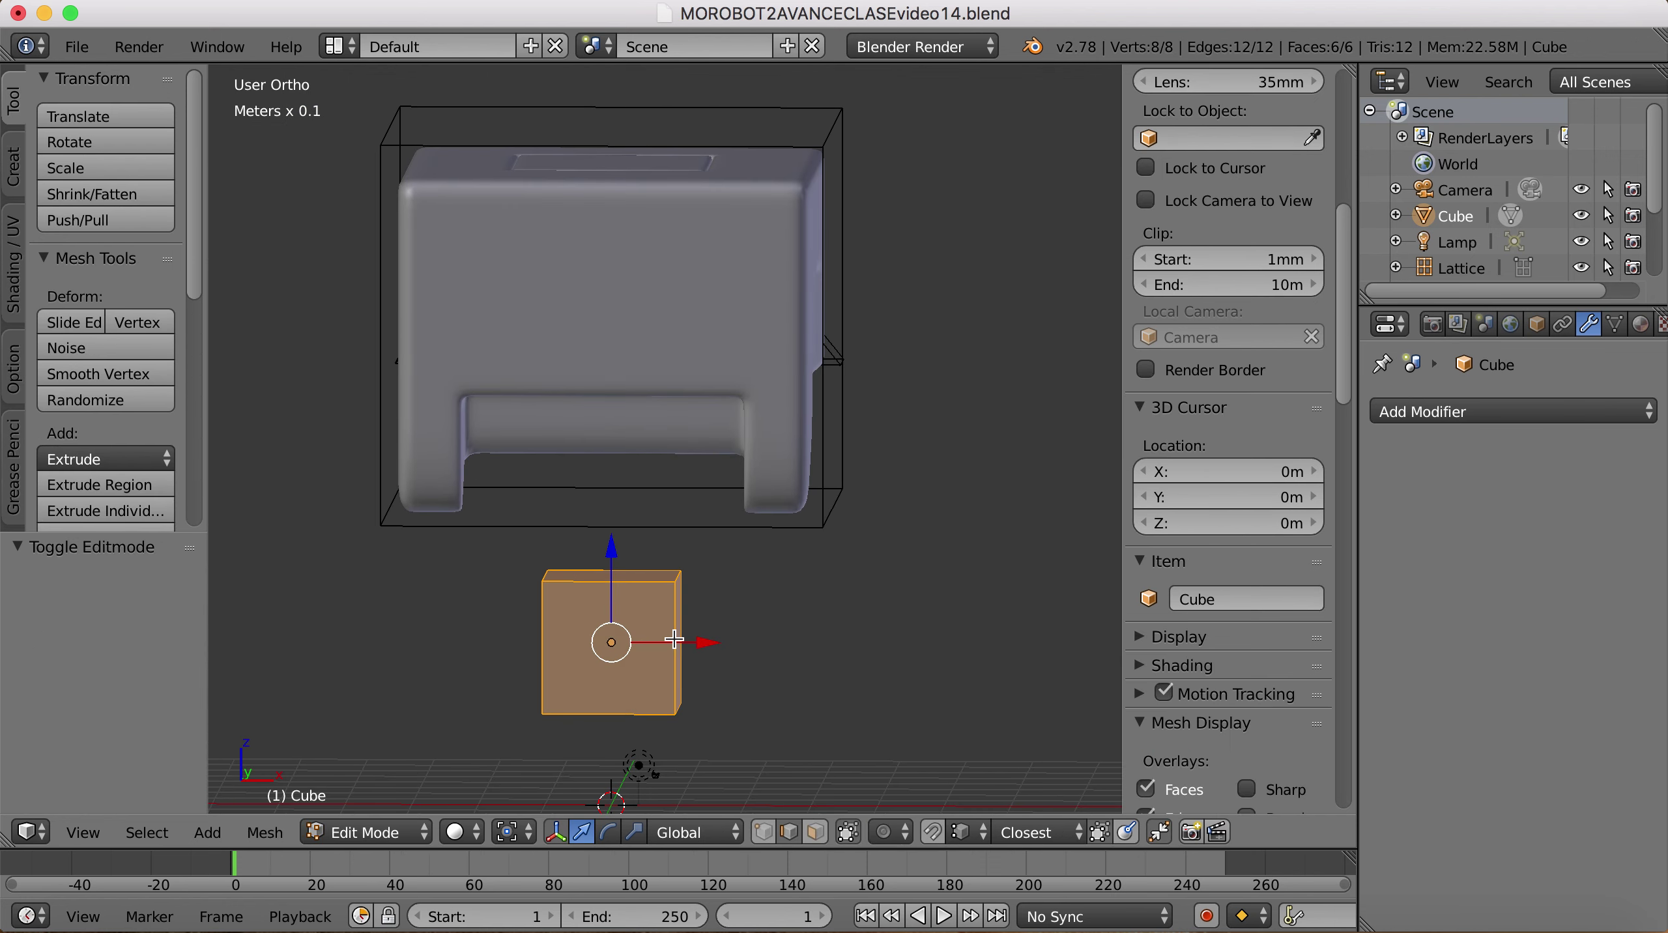
pyautogui.hotkey('ctrl', 'r')
pyautogui.click(623, 588)
pyautogui.rightClick(622, 589)
# Step: Delete the four outer vertices on the cube's negative X side, using vertex selection
pyautogui.moveTo(644, 632); pyautogui.dragTo(620, 603, button='middle')
pyautogui.hotkey('ctrl', 'Tab')
pyautogui.click(568, 632)
pyautogui.rightClick(566, 585)
pyautogui.keyDown('shift'); pyautogui.rightClick(578, 613); pyautogui.keyUp('shift')
pyautogui.keyDown('shift'); pyautogui.rightClick(578, 744); pyautogui.keyUp('shift')
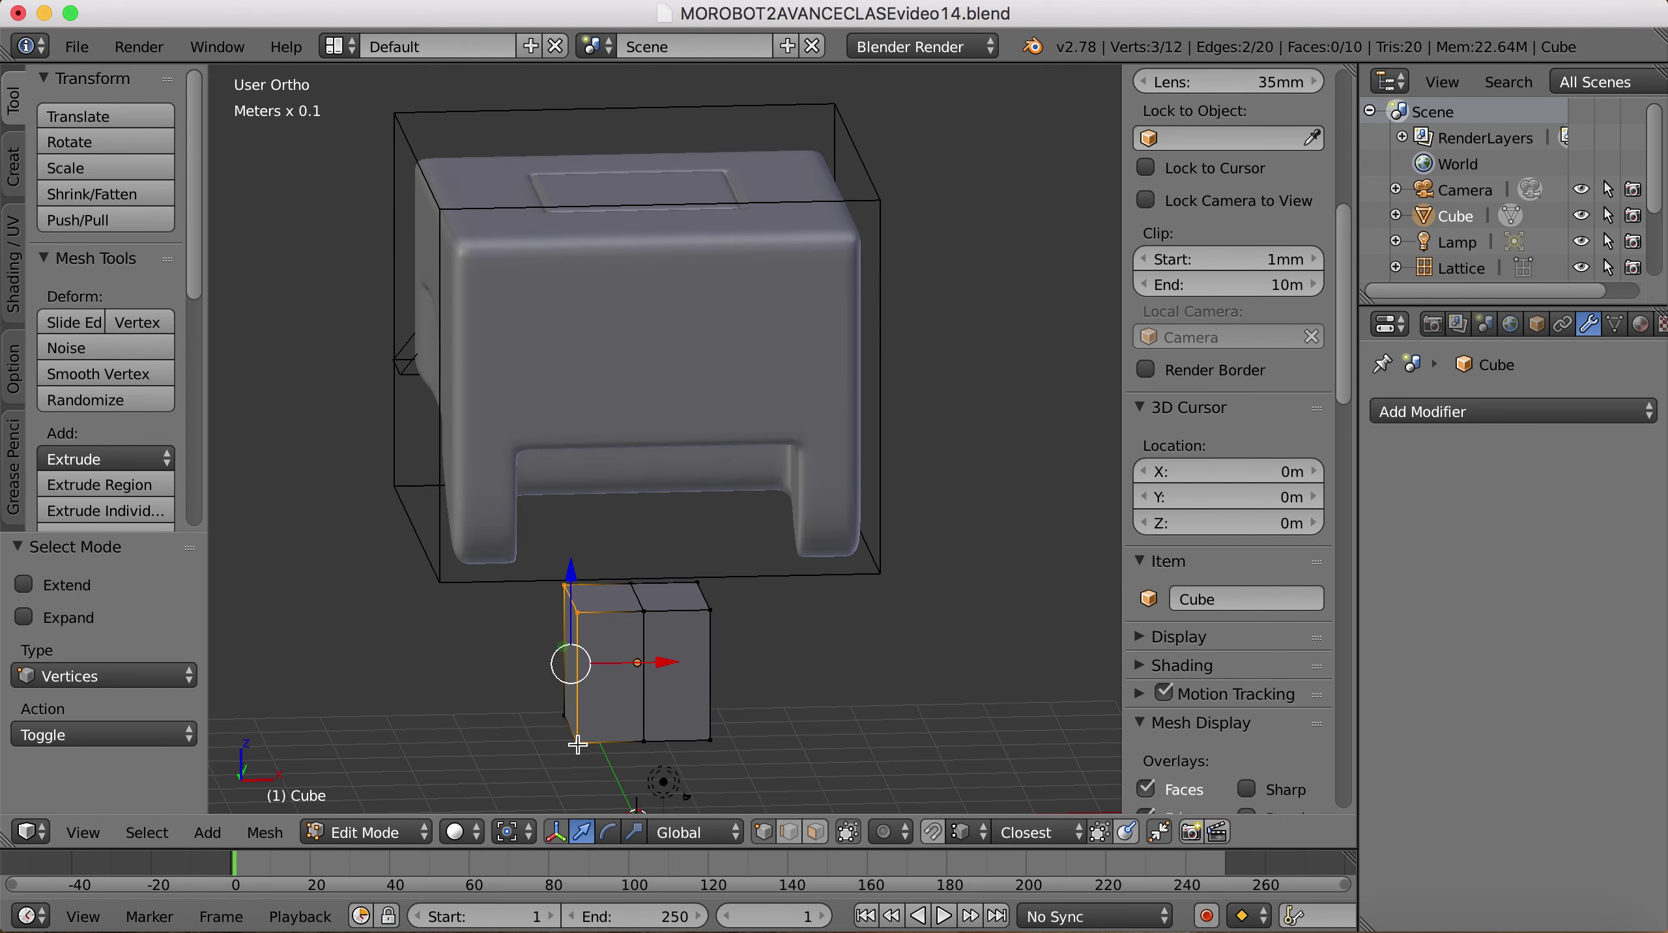
pyautogui.keyDown('shift'); pyautogui.rightClick(560, 726); pyautogui.keyUp('shift')
pyautogui.moveTo(560, 726); pyautogui.dragTo(794, 574, button='middle')
pyautogui.press('x')
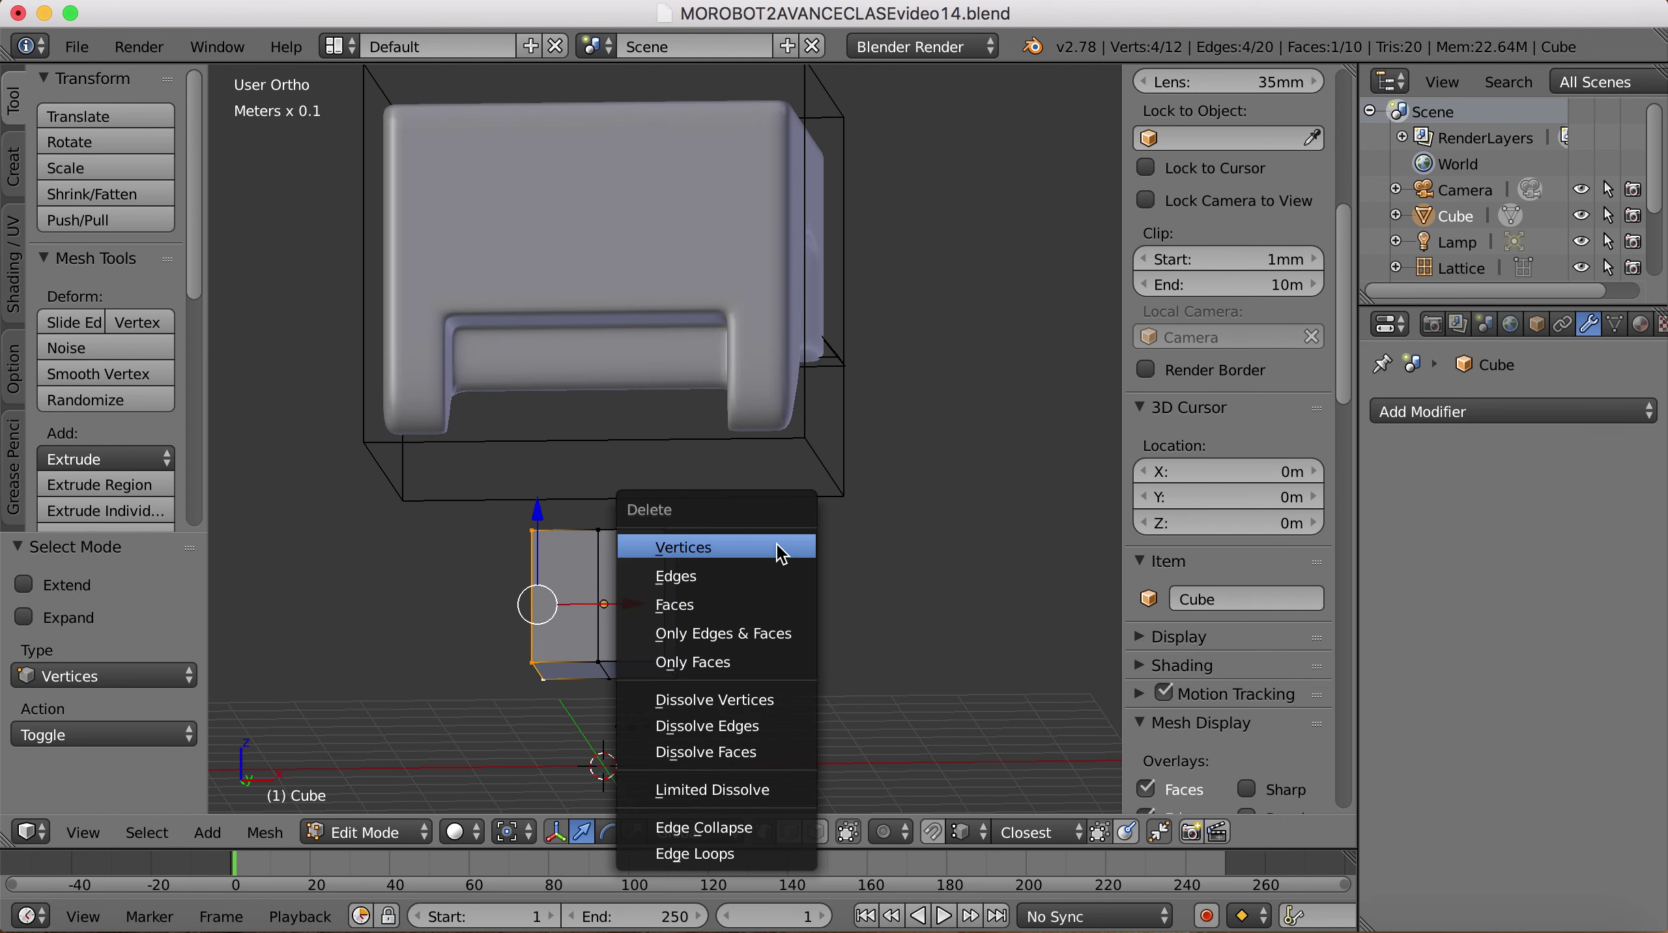
pyautogui.click(739, 547)
# Step: Add a Mirror modifier on the X axis with Clipping enabled to the half cube
pyautogui.click(1514, 412)
pyautogui.click(1149, 647)
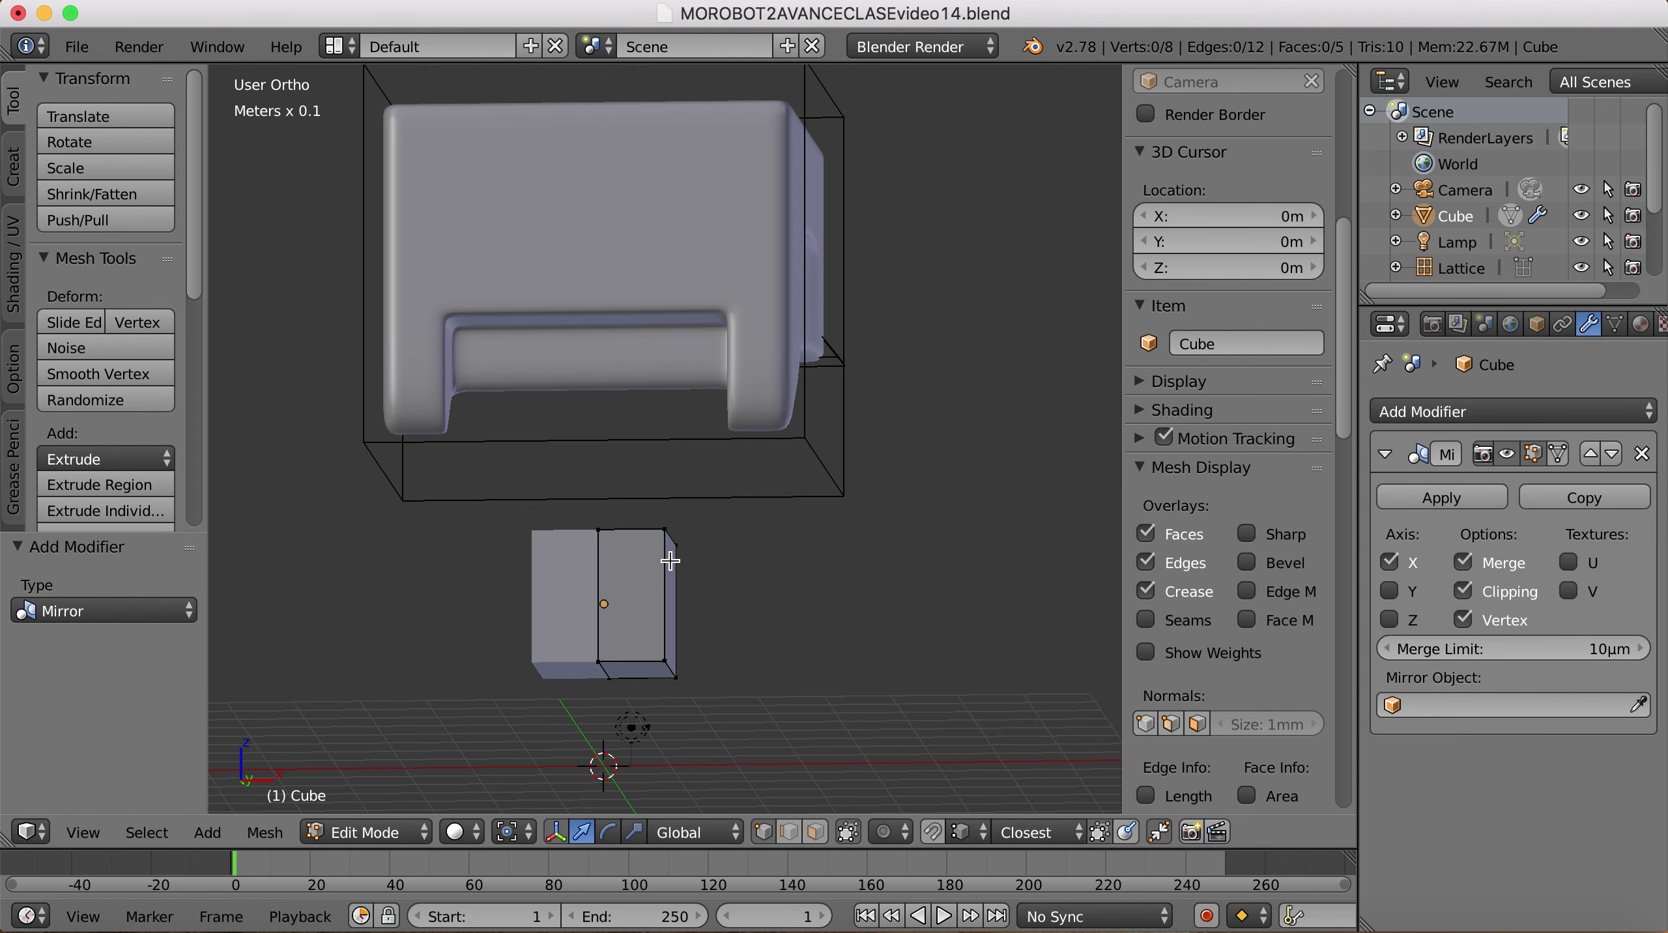
pyautogui.moveTo(670, 560); pyautogui.dragTo(673, 596, button='middle')
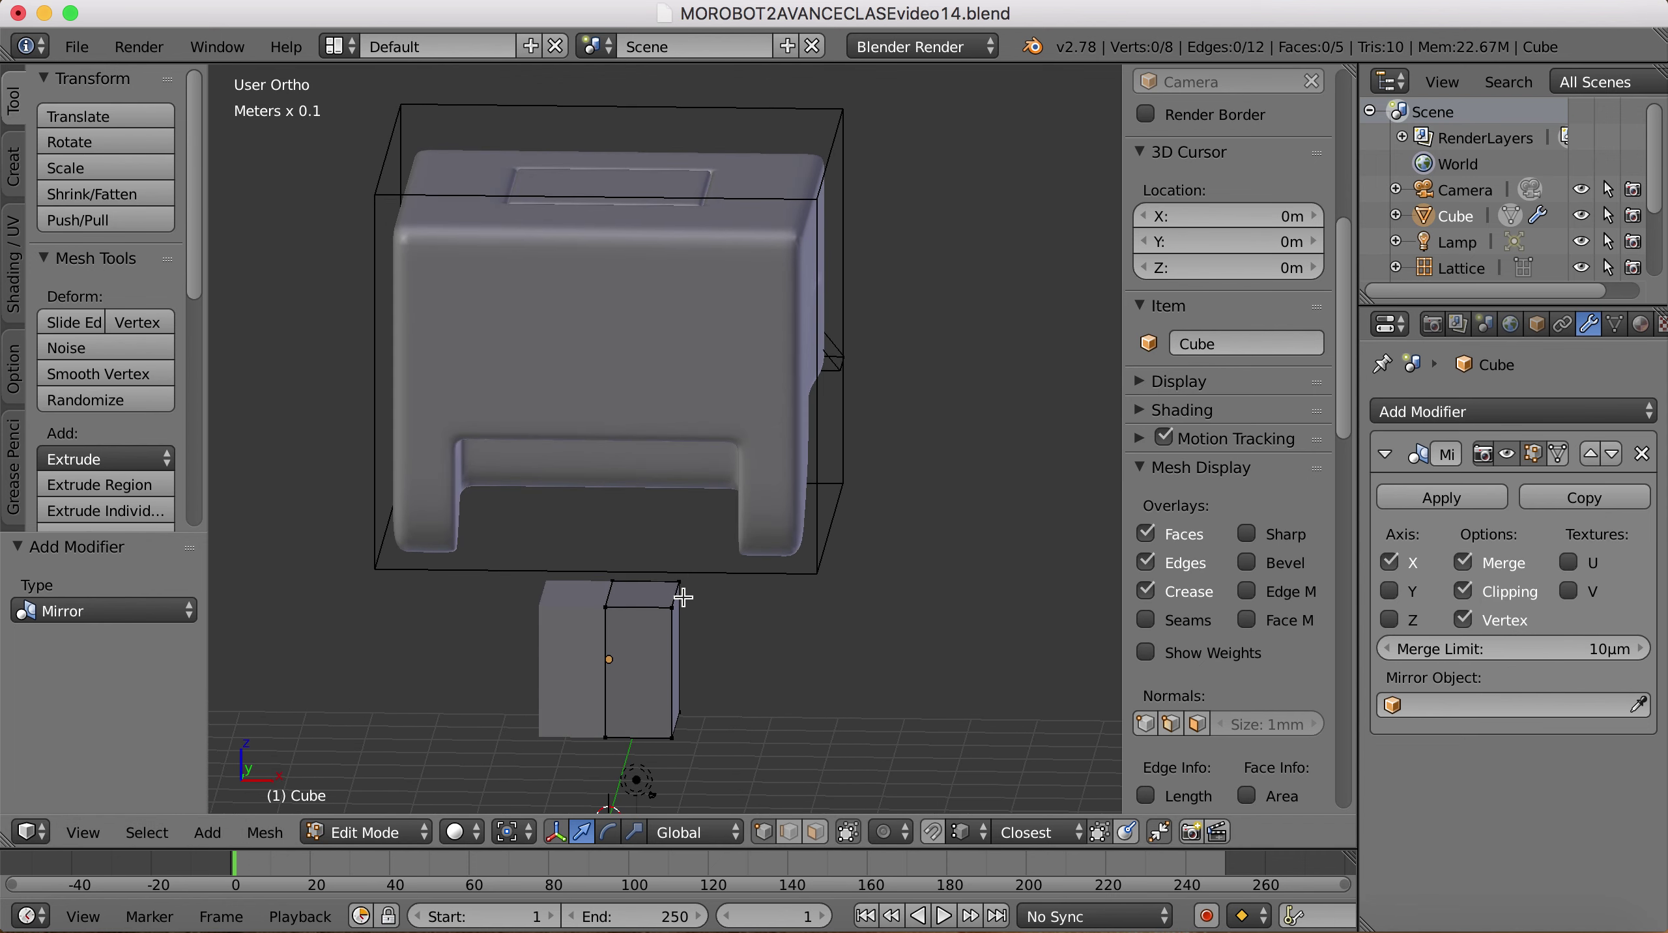
# Step: Select the whole half-cube mesh and raise it about 34 cm along Z to the visor opening
pyautogui.press('KP_1')
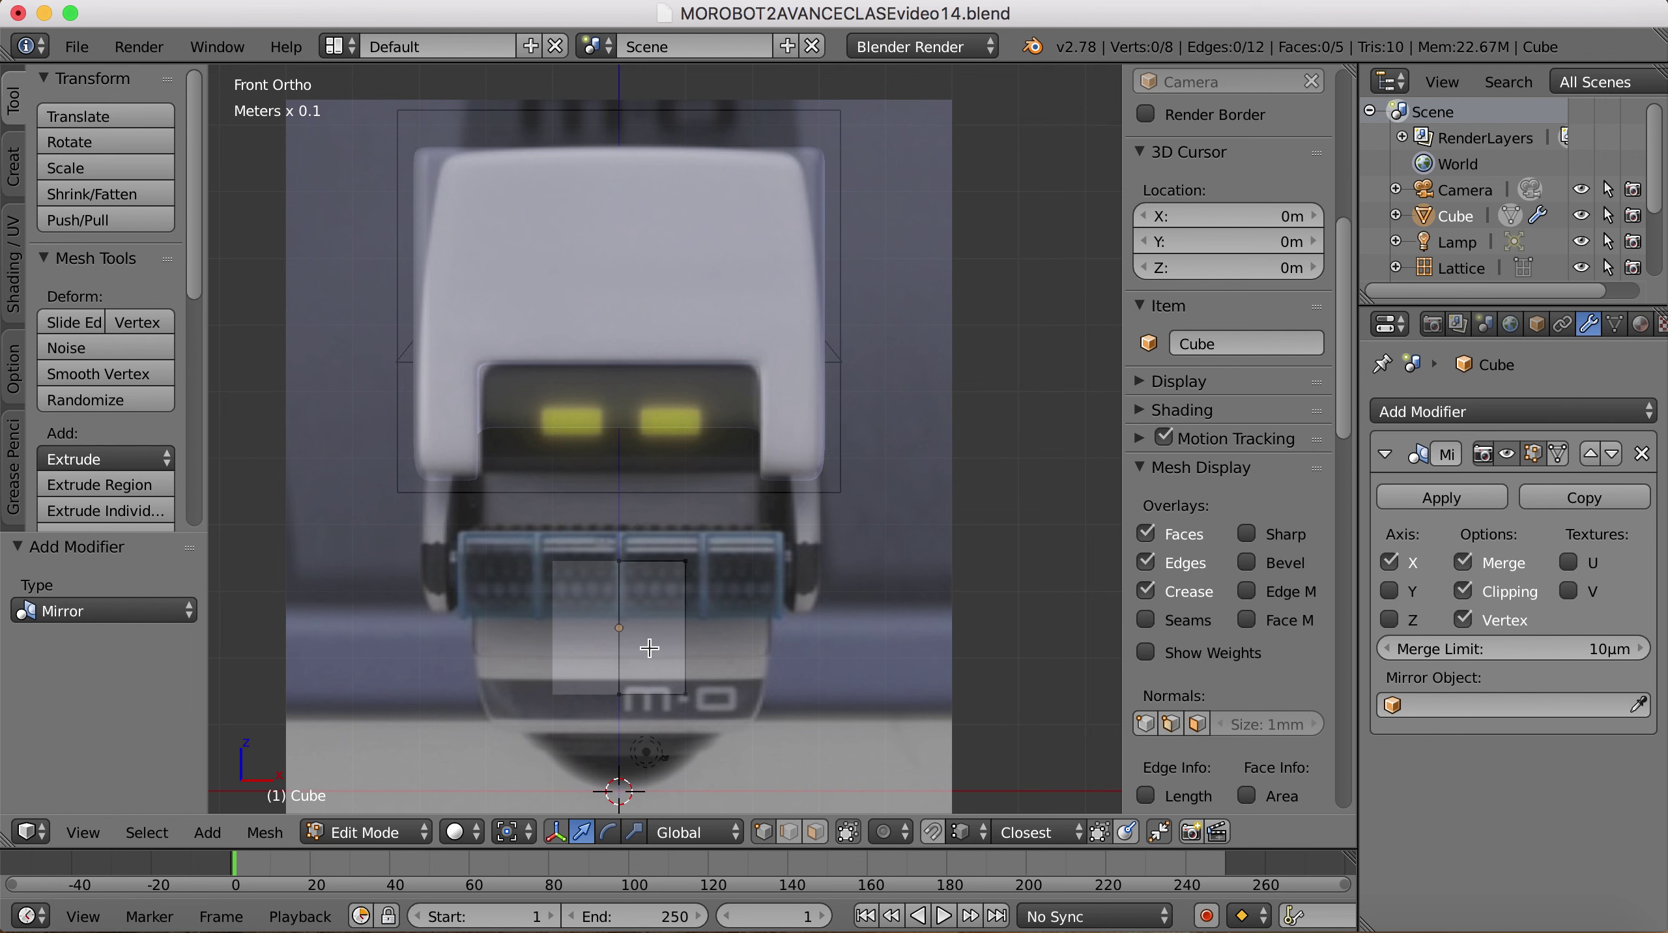
pyautogui.press('a')
pyautogui.moveTo(658, 535); pyautogui.dragTo(657, 314)
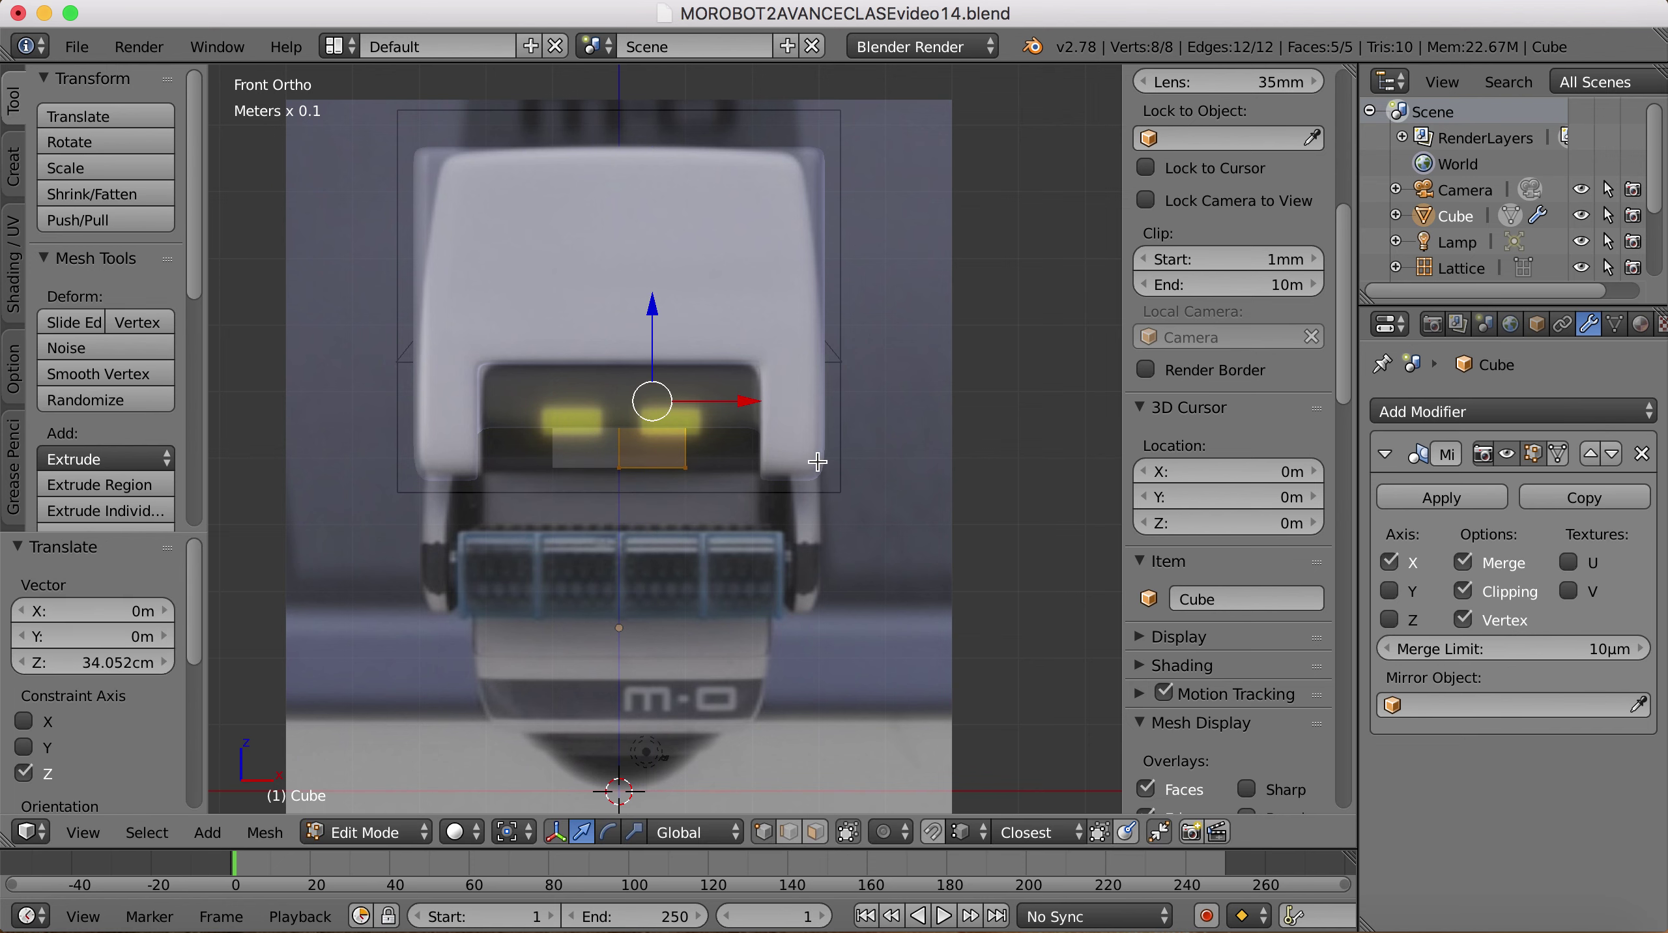
# Step: In the right view, move the mesh forward along Y and adjust its height to overlap the helmet's lower front tip
pyautogui.press('KP_3')
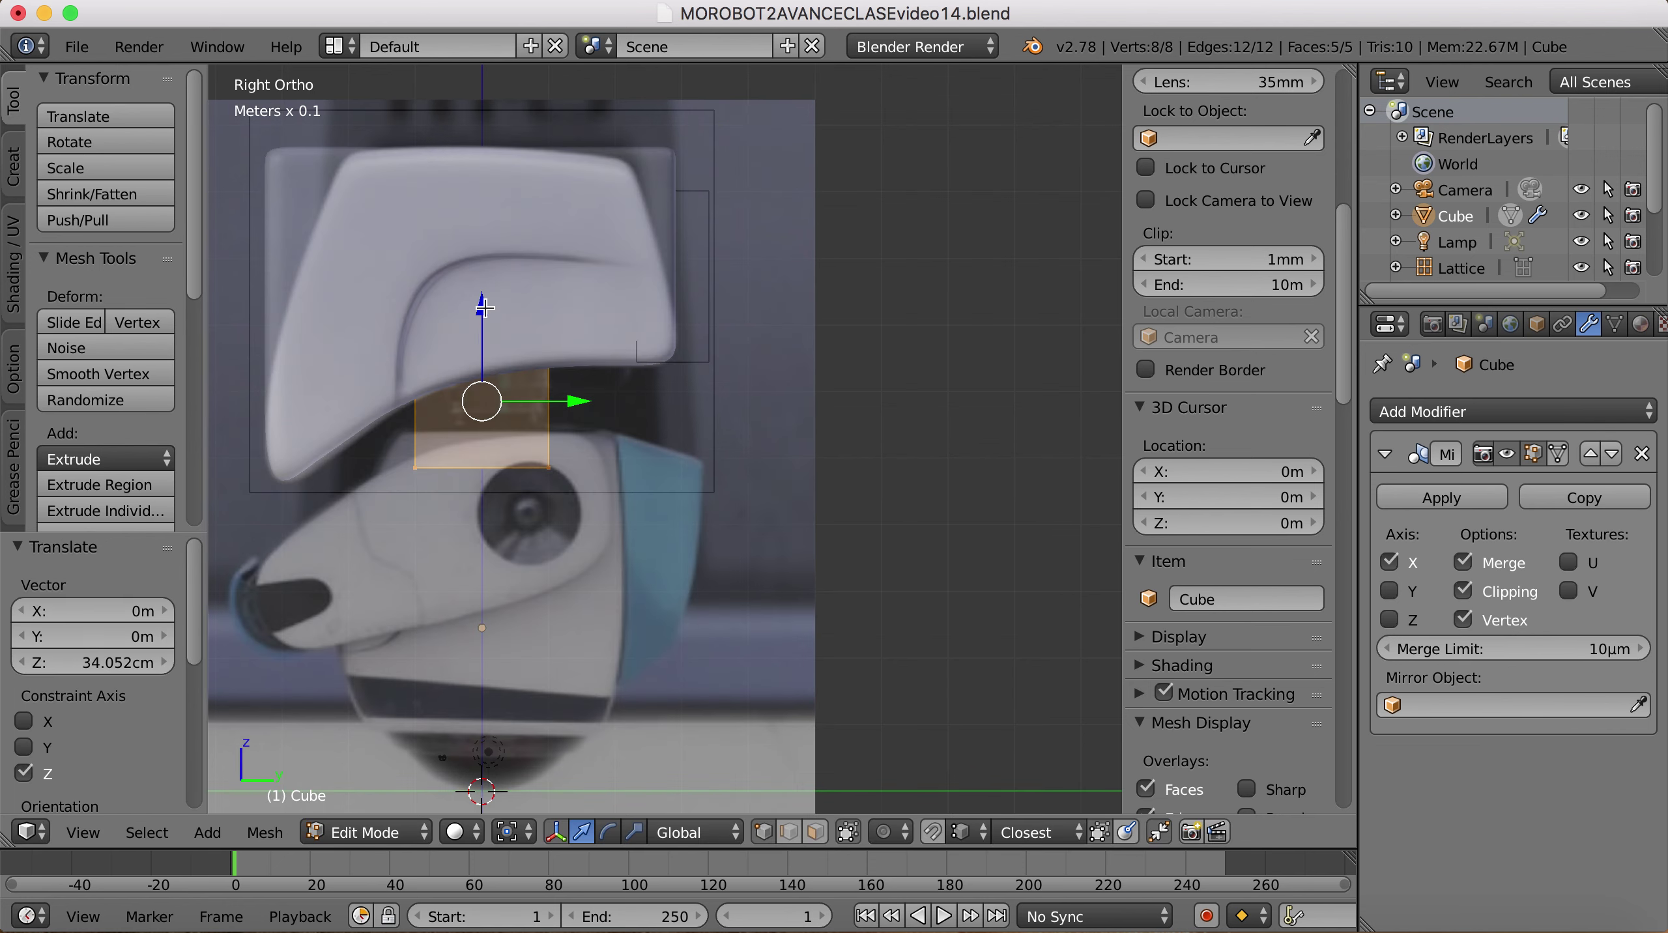
pyautogui.moveTo(484, 307); pyautogui.dragTo(485, 290)
pyautogui.moveTo(572, 384); pyautogui.dragTo(497, 388)
pyautogui.keyDown('shift'); pyautogui.moveTo(532, 430); pyautogui.dragTo(758, 448, button='middle'); pyautogui.keyUp('shift')
pyautogui.moveTo(709, 404); pyautogui.dragTo(603, 396)
pyautogui.moveTo(514, 310); pyautogui.dragTo(514, 358)
# Step: Shorten the block by moving its bottom vertices up along Z to the lower edge of the visor recess
pyautogui.scroll(1, 681, 493)
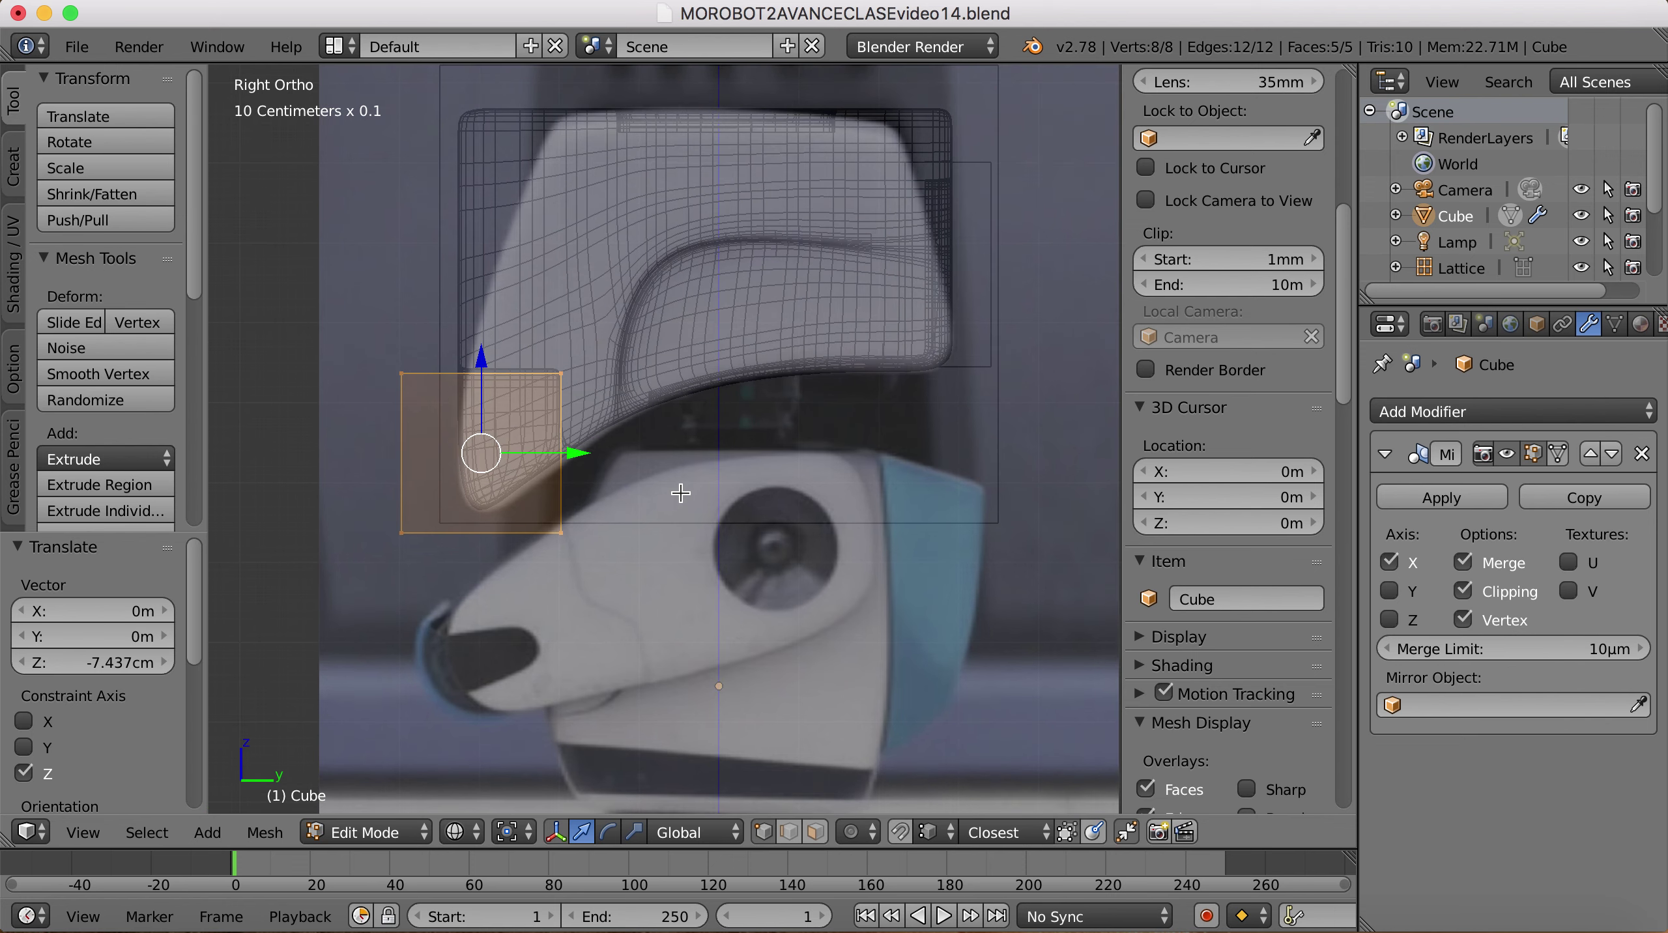
pyautogui.scroll(3, 775, 484)
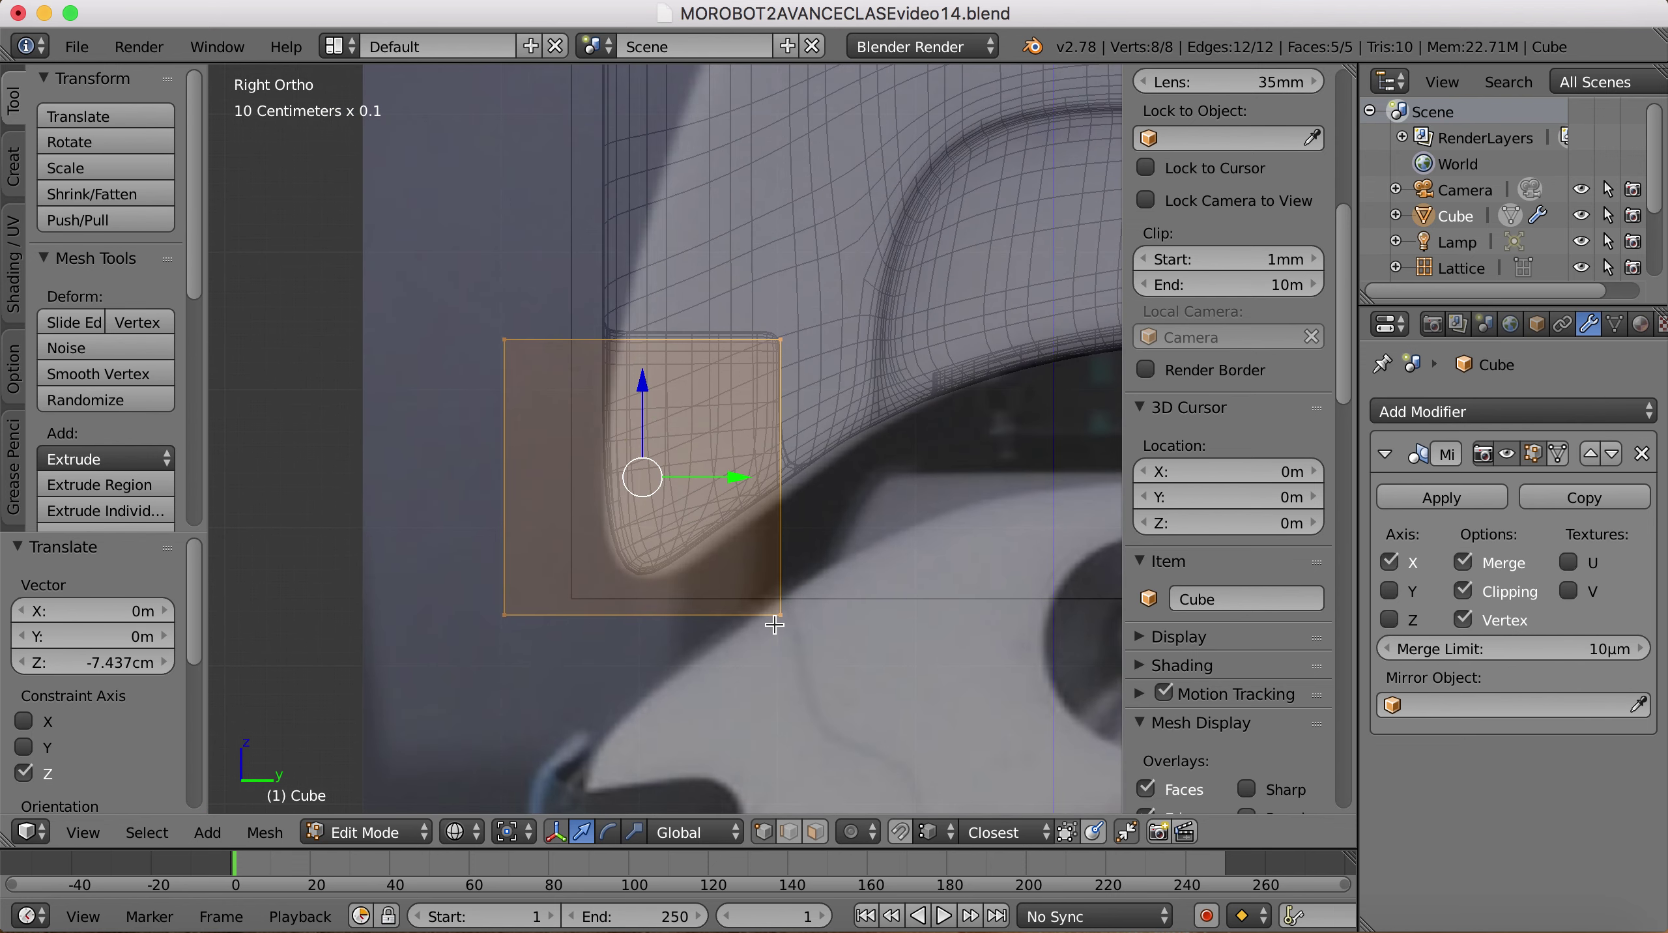
pyautogui.press('a')
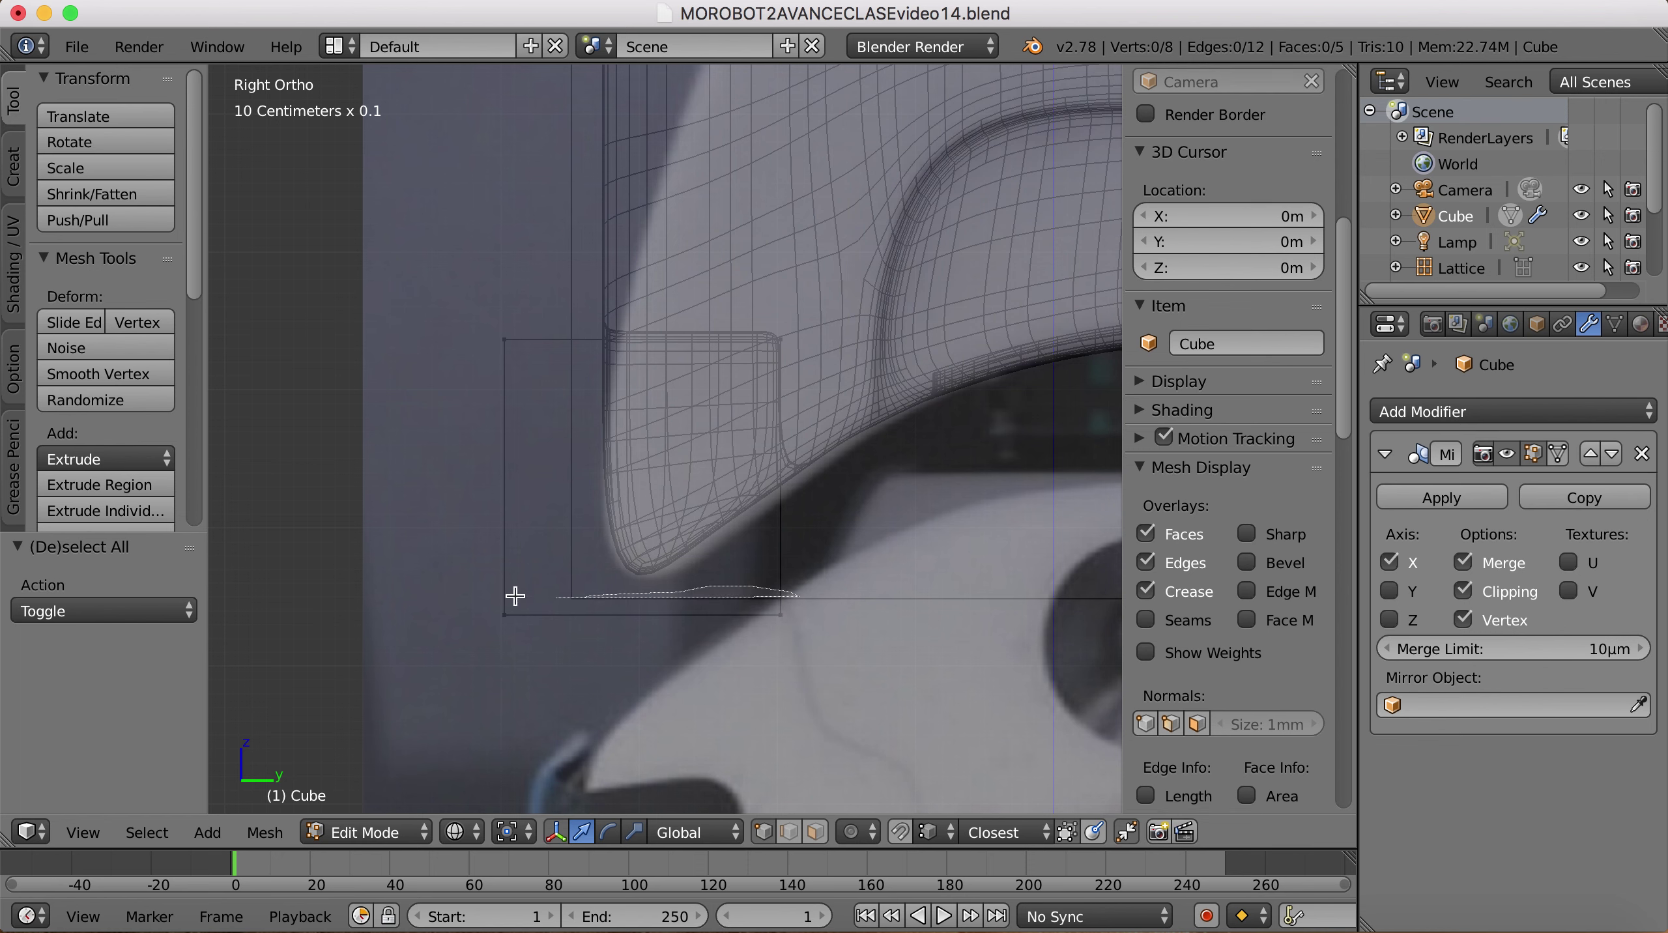
pyautogui.moveTo(467, 596); pyautogui.dragTo(798, 685)
pyautogui.moveTo(644, 526); pyautogui.dragTo(644, 369)
pyautogui.press('a')
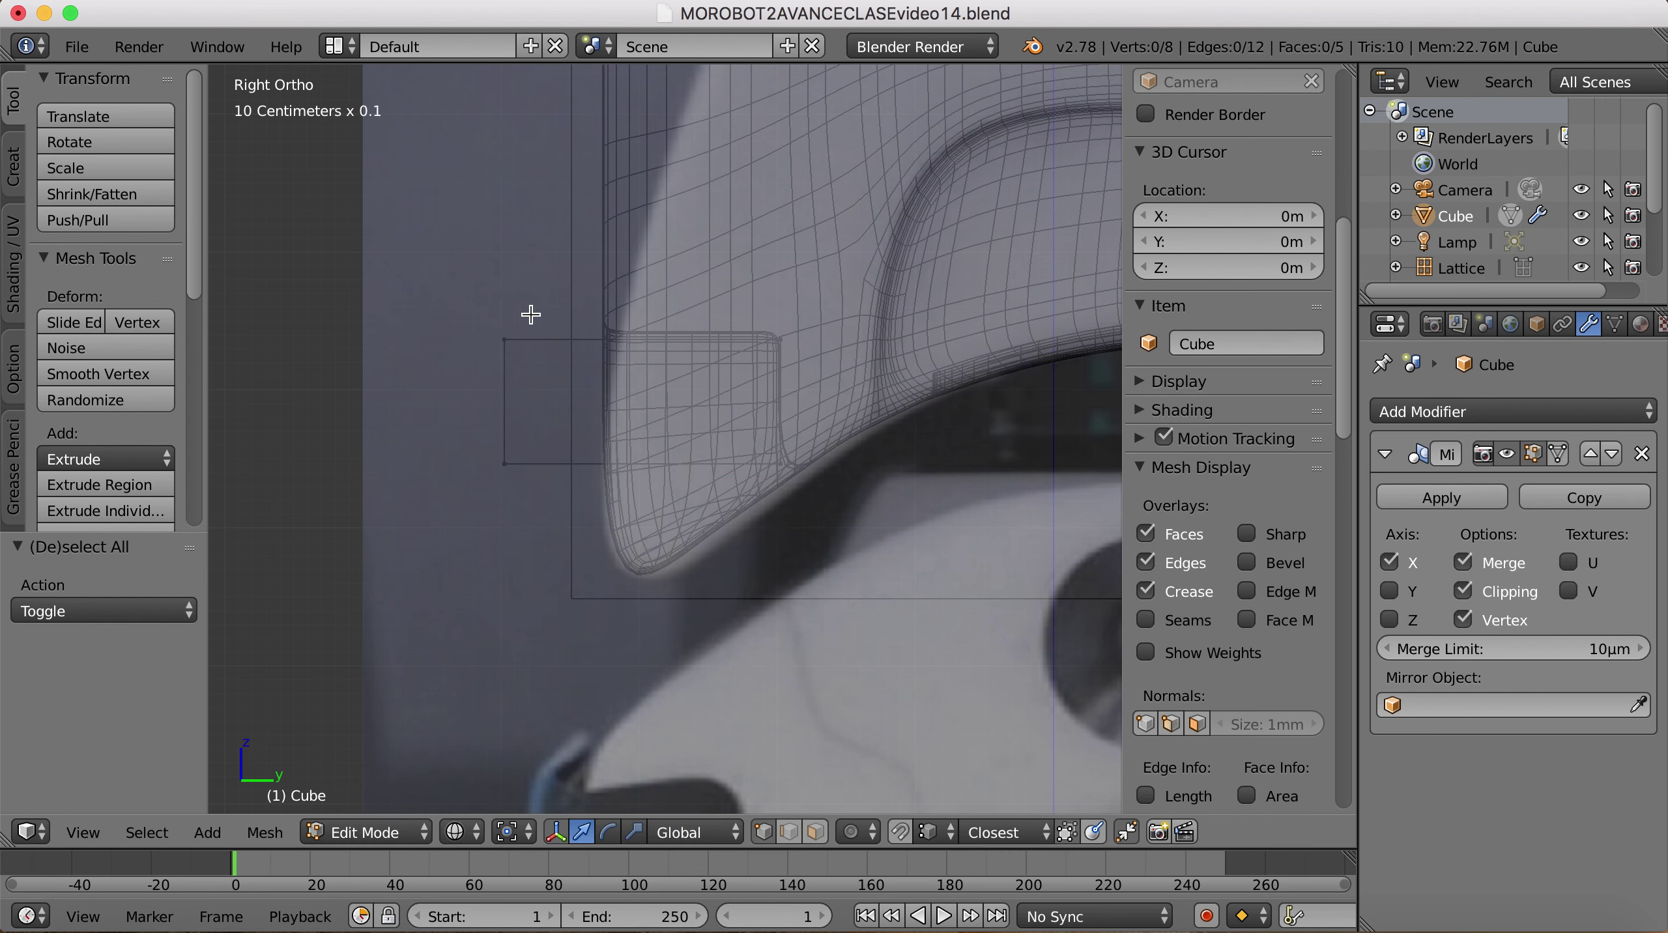
# Step: Select the block's front vertices and move them back about 10.4 cm along Y, inside the helmet's front surface
pyautogui.press('c')
pyautogui.moveTo(515, 308)
pyautogui.mouseDown()
pyautogui.moveTo(470, 497)
pyautogui.moveTo(551, 374)
pyautogui.moveTo(503, 400)
pyautogui.mouseUp()
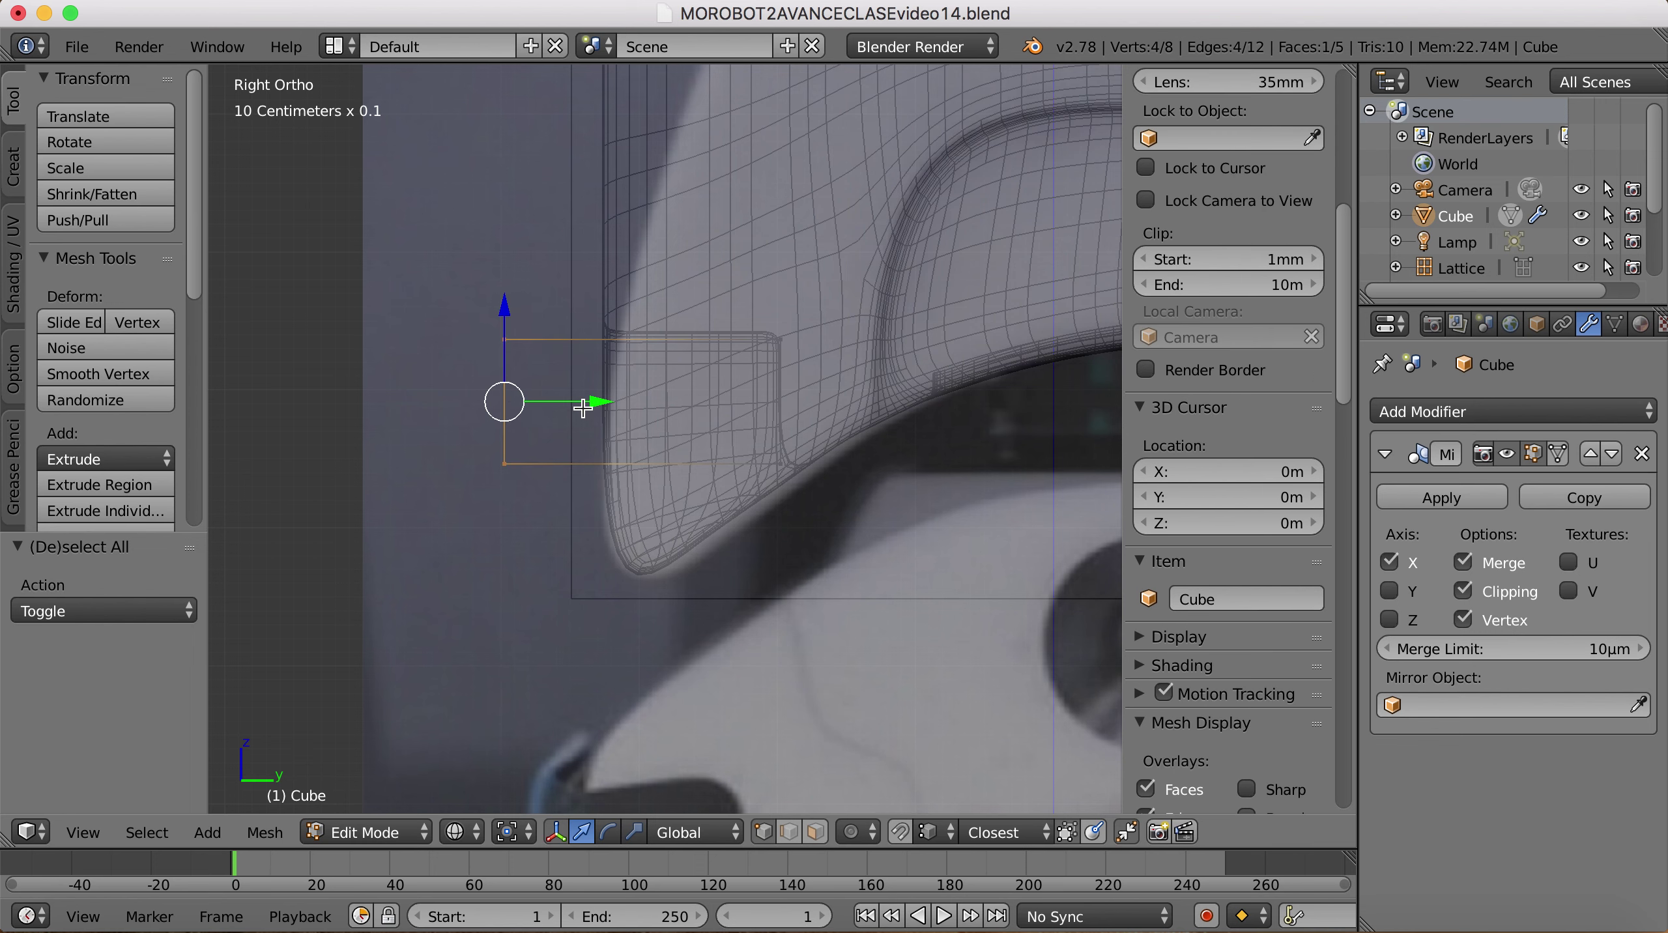
pyautogui.press('Escape')
pyautogui.press('g')
pyautogui.press('y')
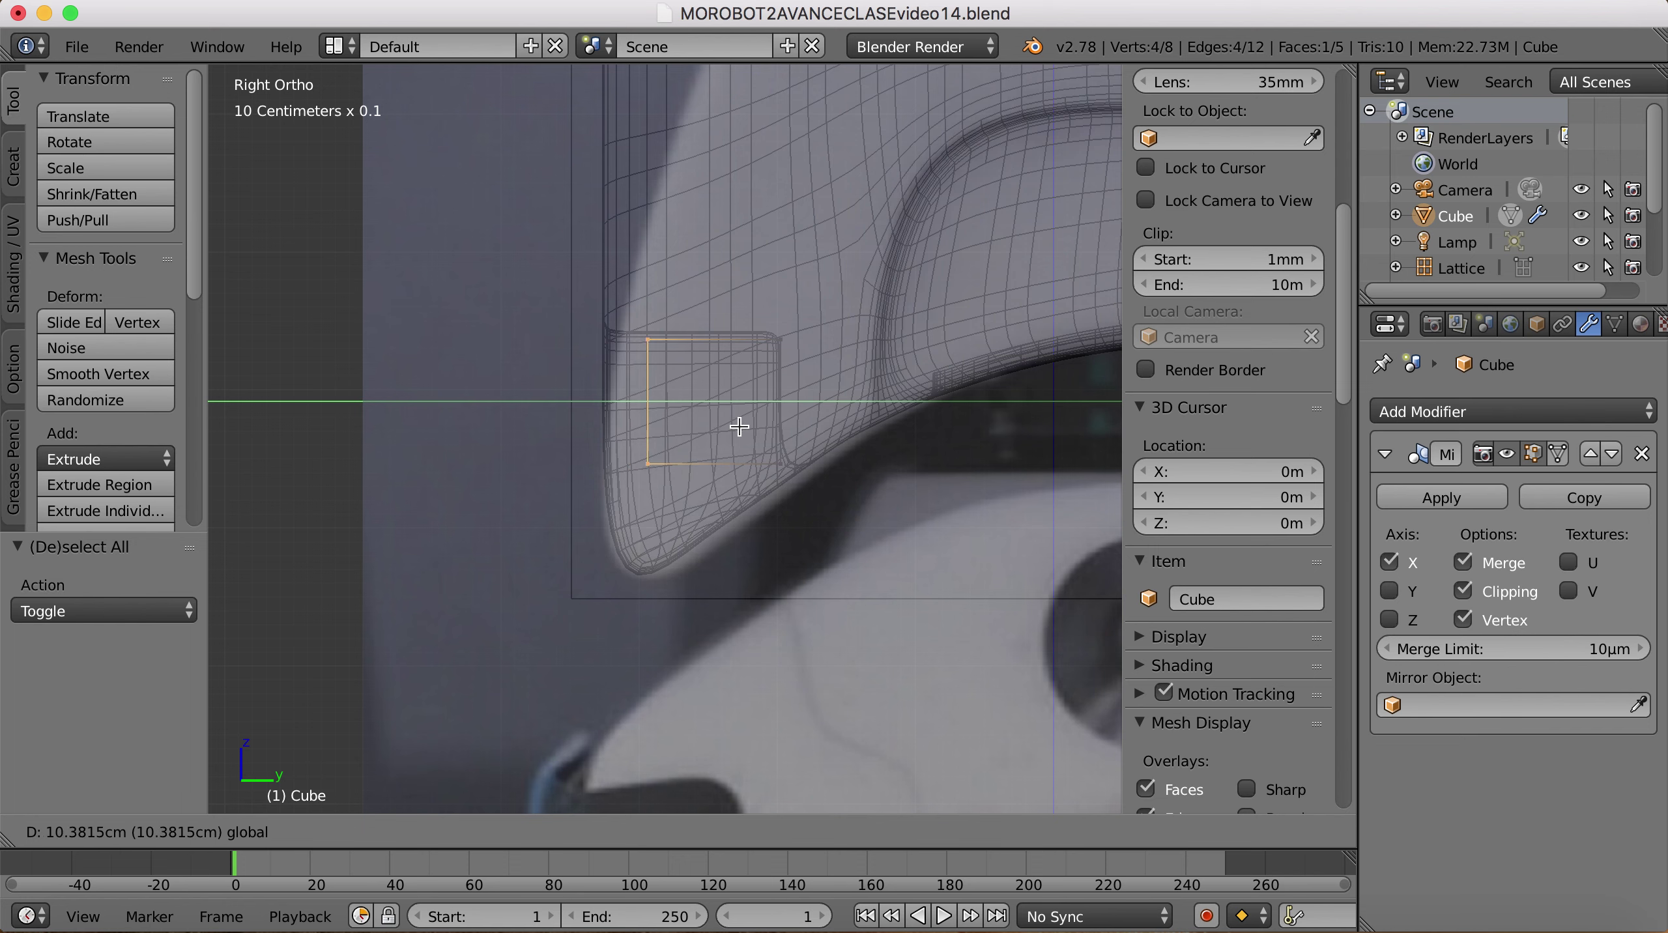
pyautogui.click(735, 426)
# Step: Nudge the whole block slightly up along Z and about 1.9 mm along Y, and deselect it
pyautogui.press('a')
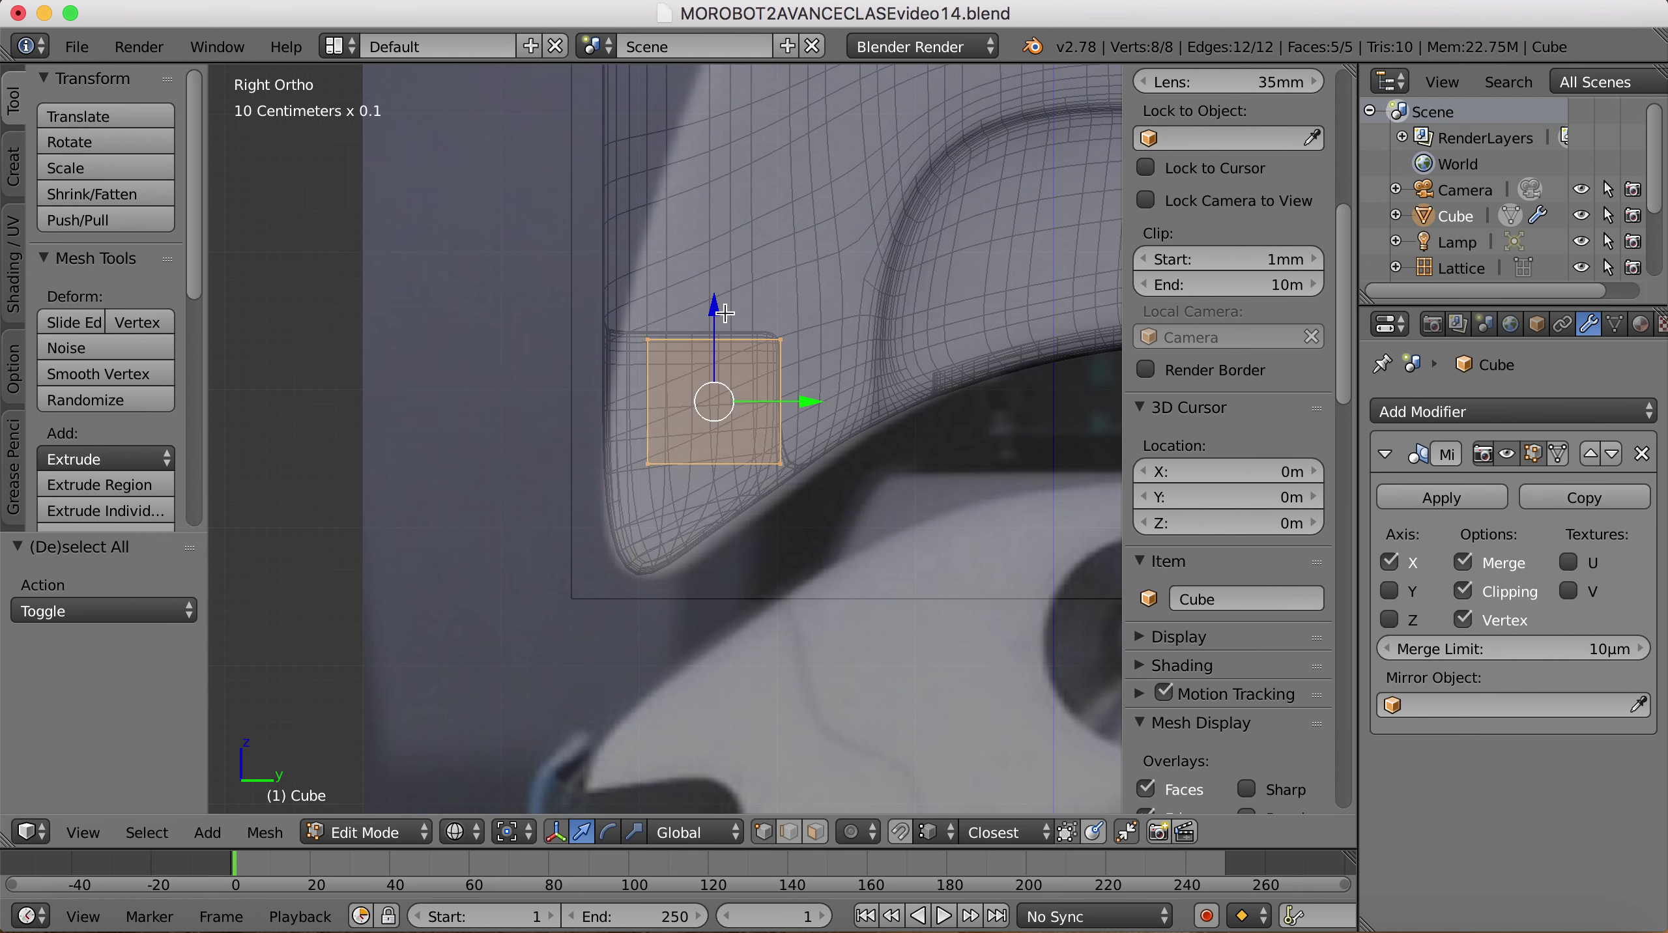
pyautogui.moveTo(717, 305); pyautogui.dragTo(718, 299)
pyautogui.moveTo(815, 402); pyautogui.dragTo(817, 400)
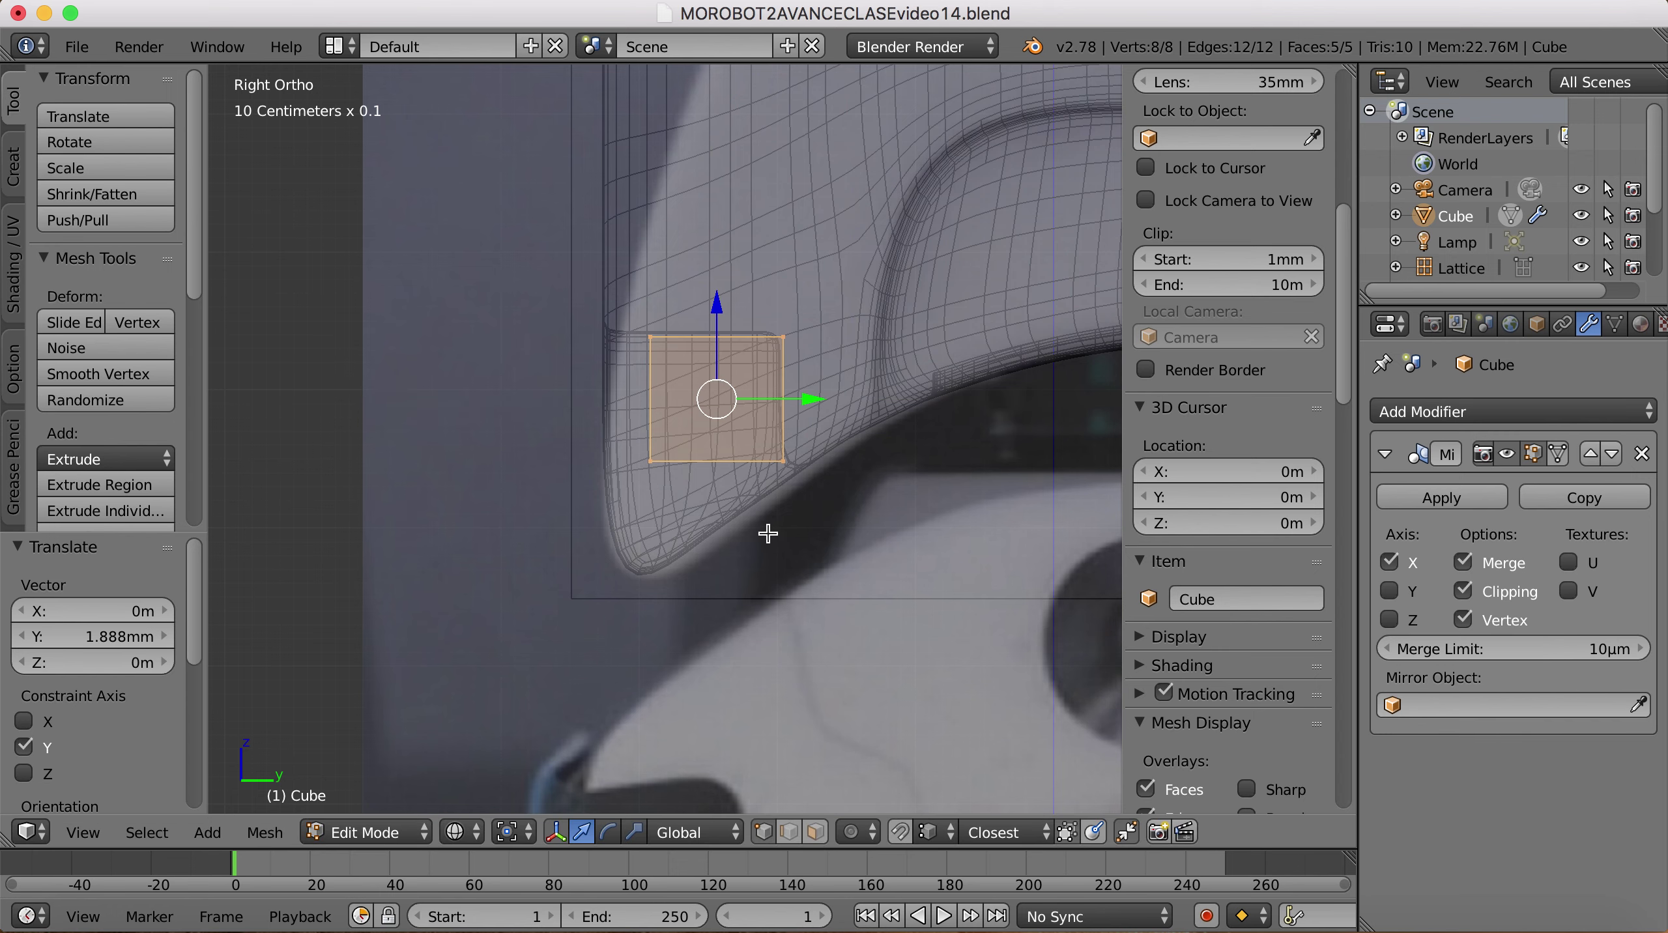
pyautogui.press('a')
# Step: In the front view, move the block's outer side vertices about 11.1 cm along X to the side edge of the visor opening
pyautogui.press('KP_1')
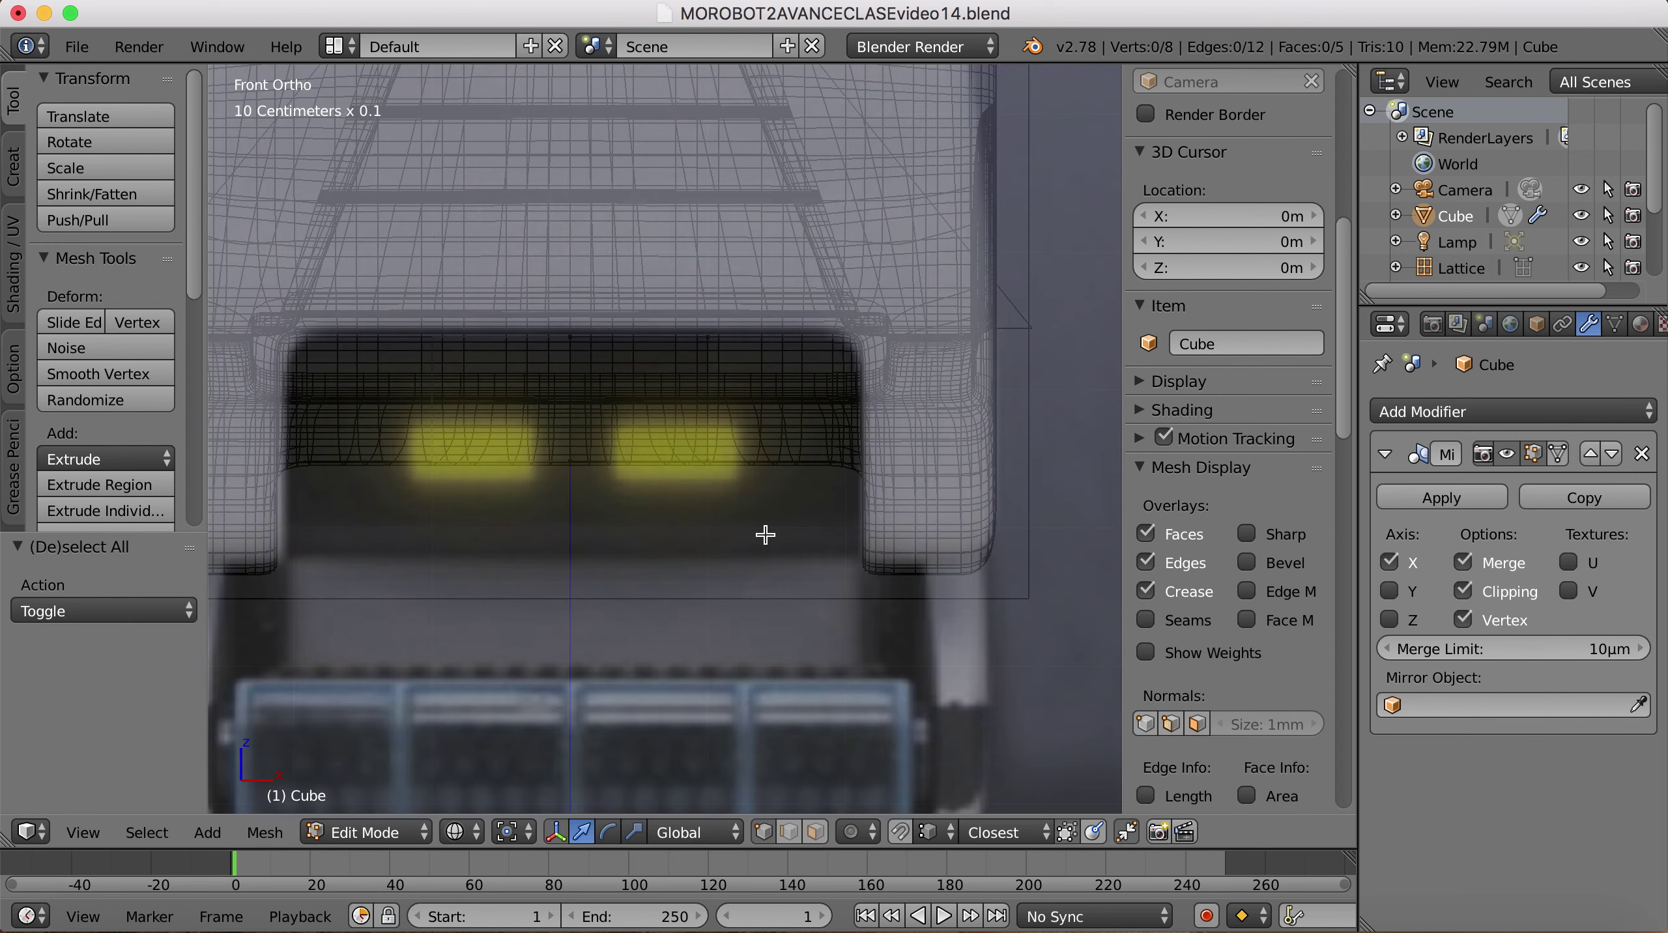
pyautogui.press('z')
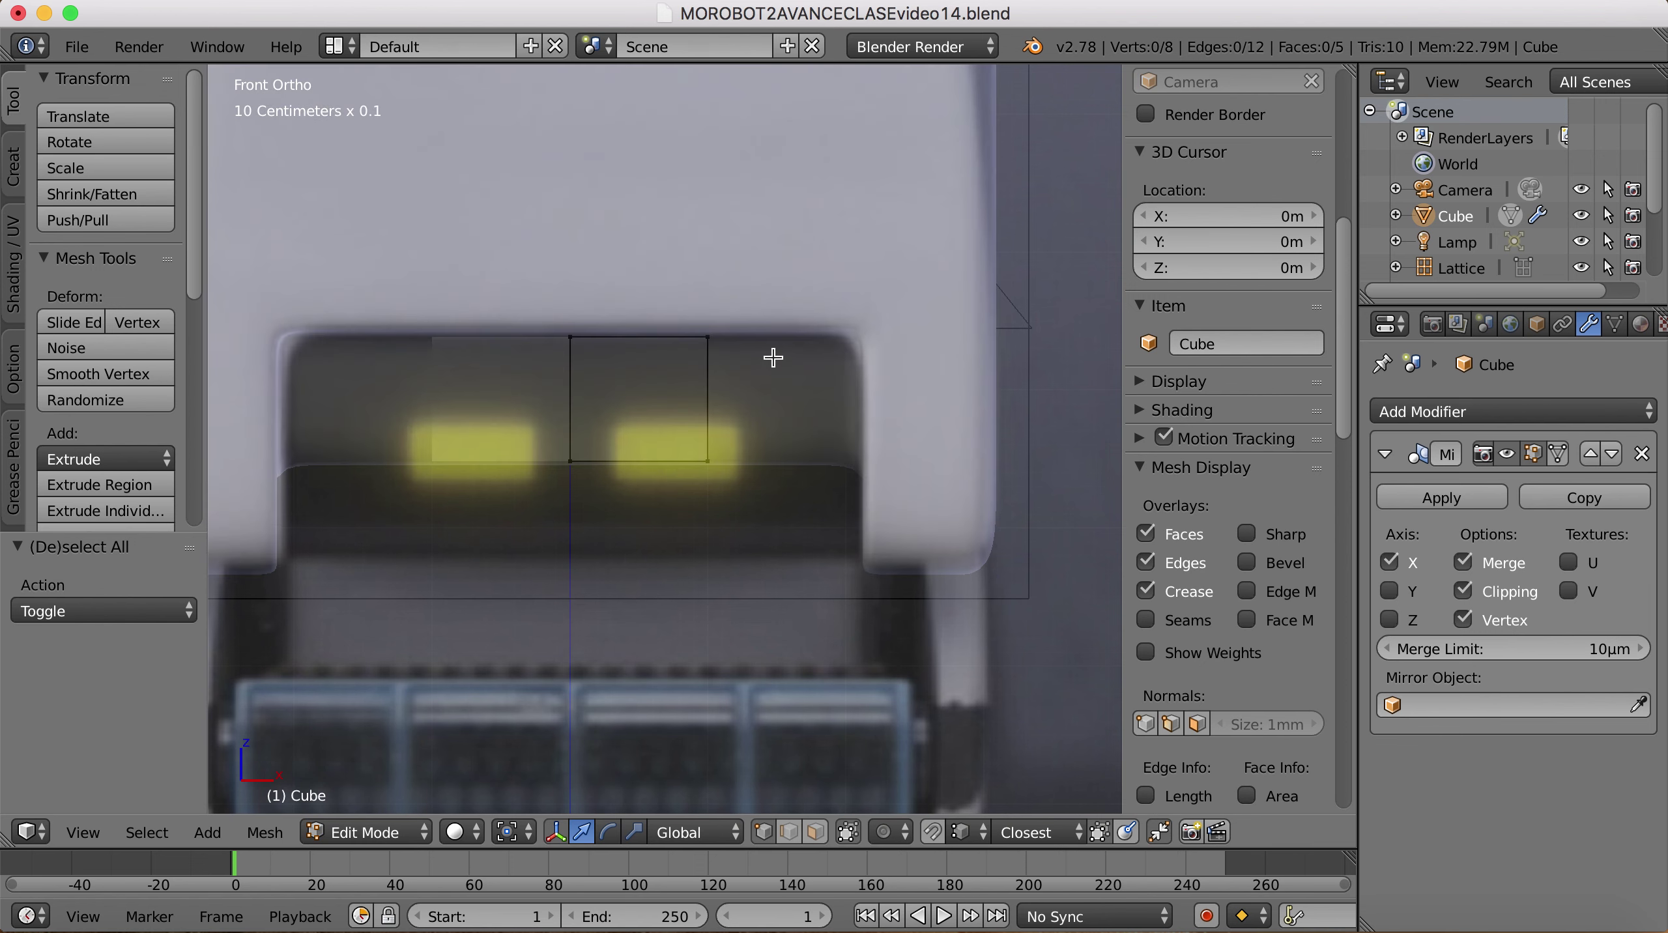
pyautogui.moveTo(713, 314)
pyautogui.keyDown('ctrl'); pyautogui.mouseDown()
pyautogui.moveTo(653, 439)
pyautogui.moveTo(779, 463)
pyautogui.moveTo(739, 320)
pyautogui.mouseUp(); pyautogui.keyUp('ctrl')
pyautogui.moveTo(802, 403); pyautogui.dragTo(955, 412)
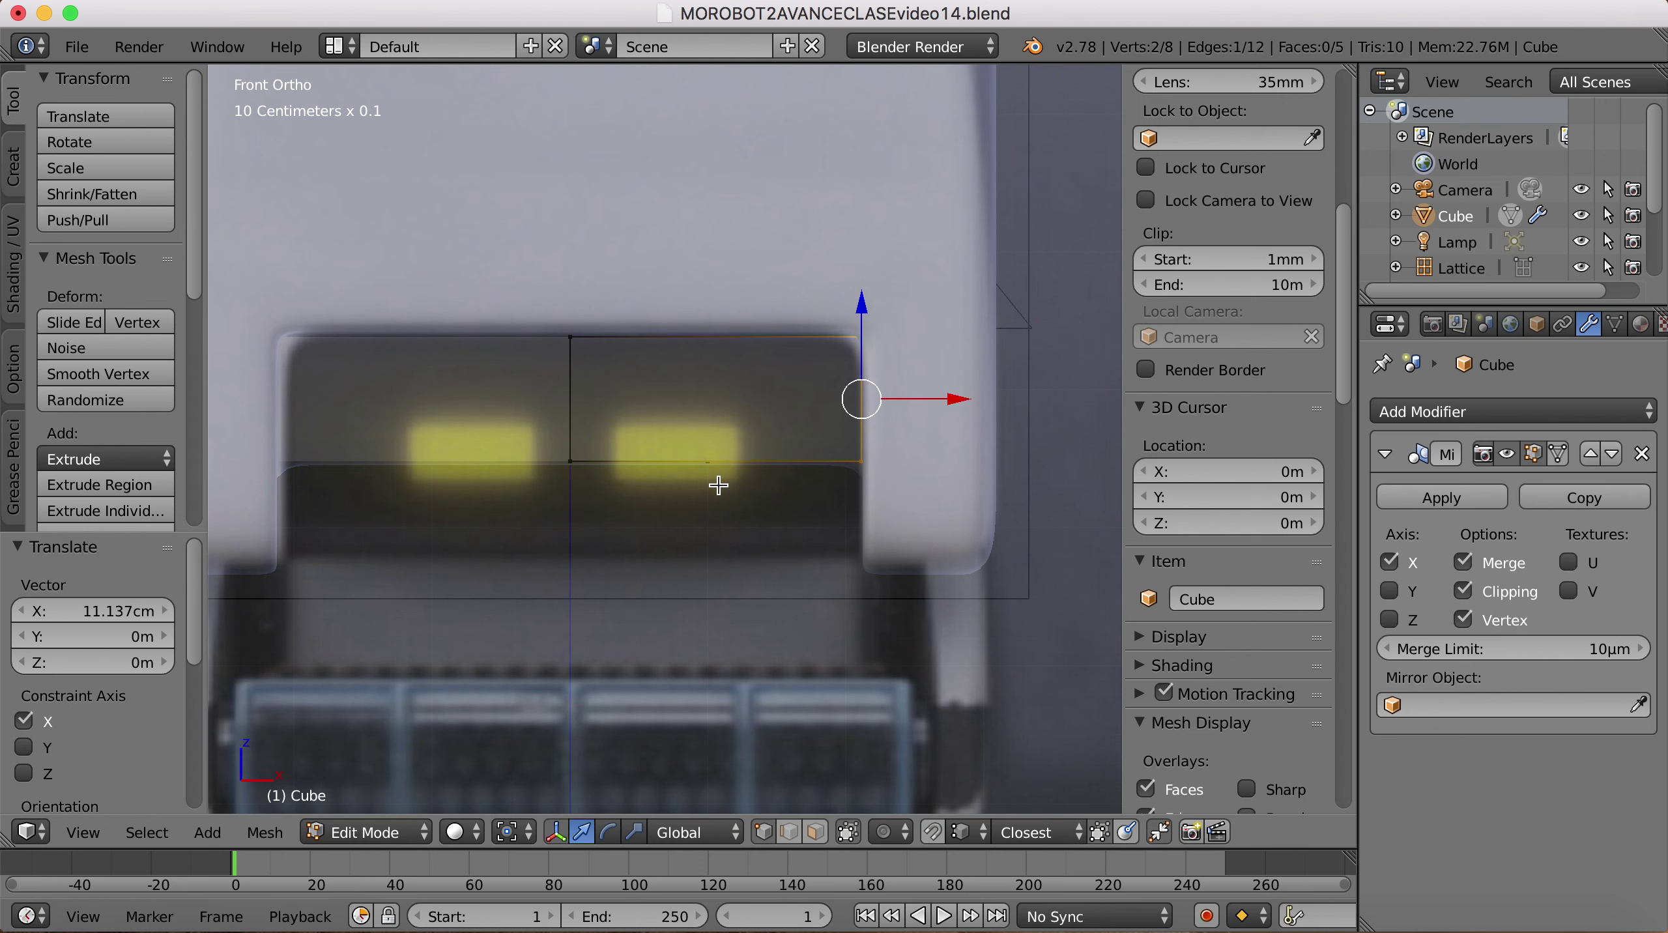
pyautogui.press('a')
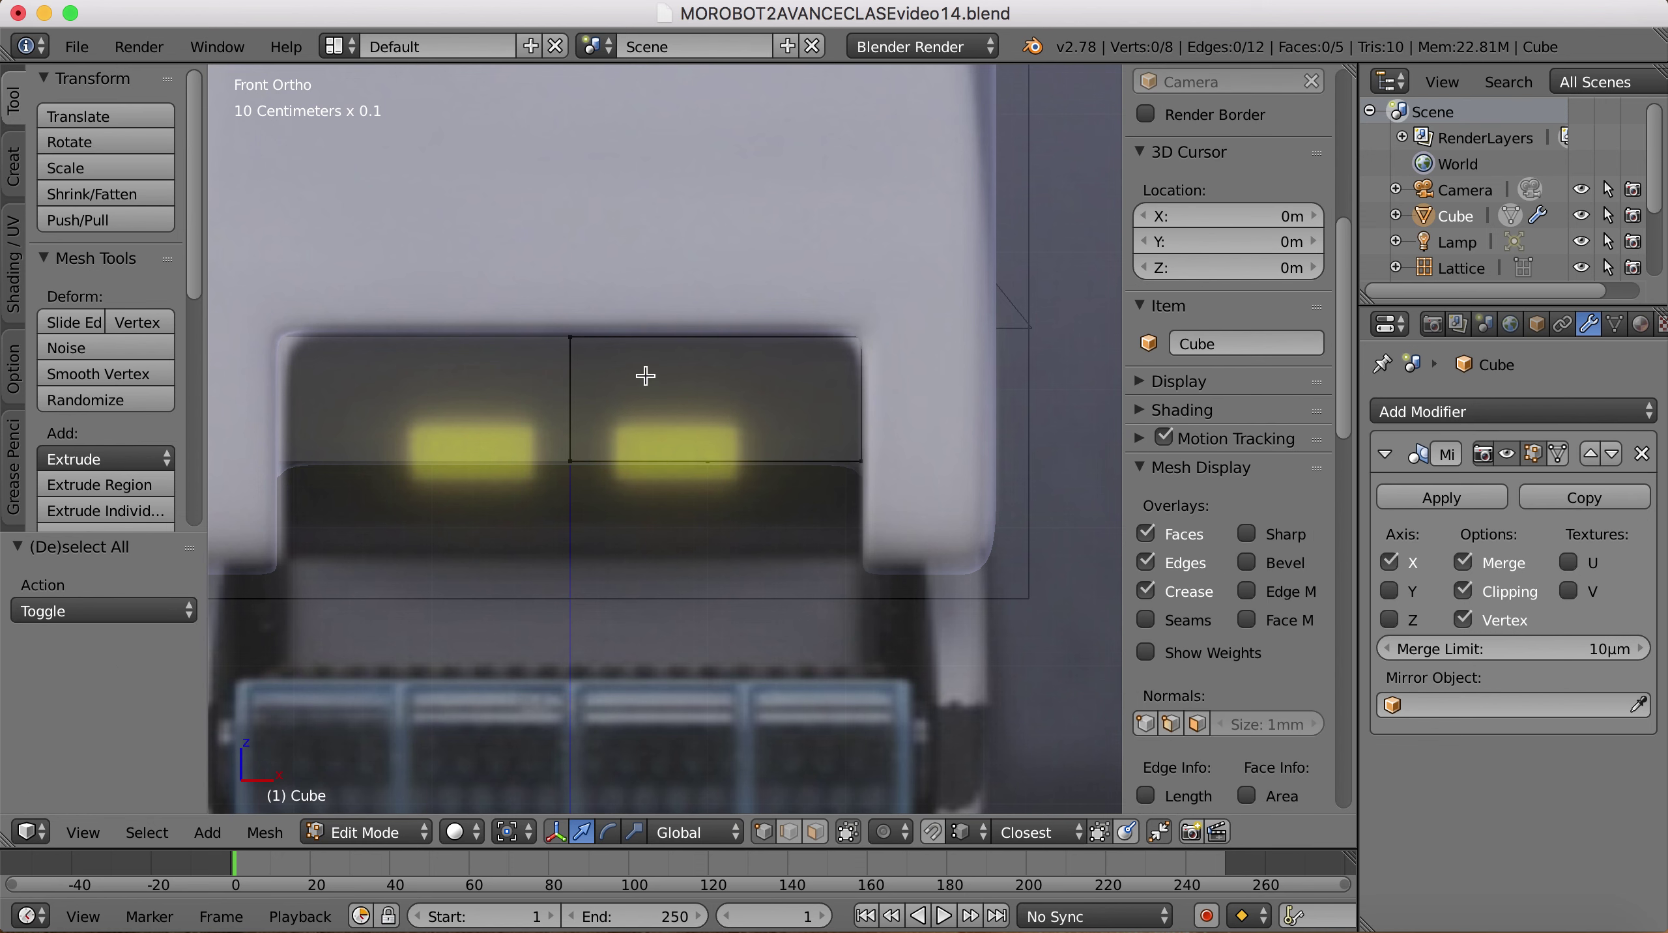
# Step: Add a horizontal loop cut to the visor block and slide it close to the top edge
pyautogui.hotkey('ctrl', 'r')
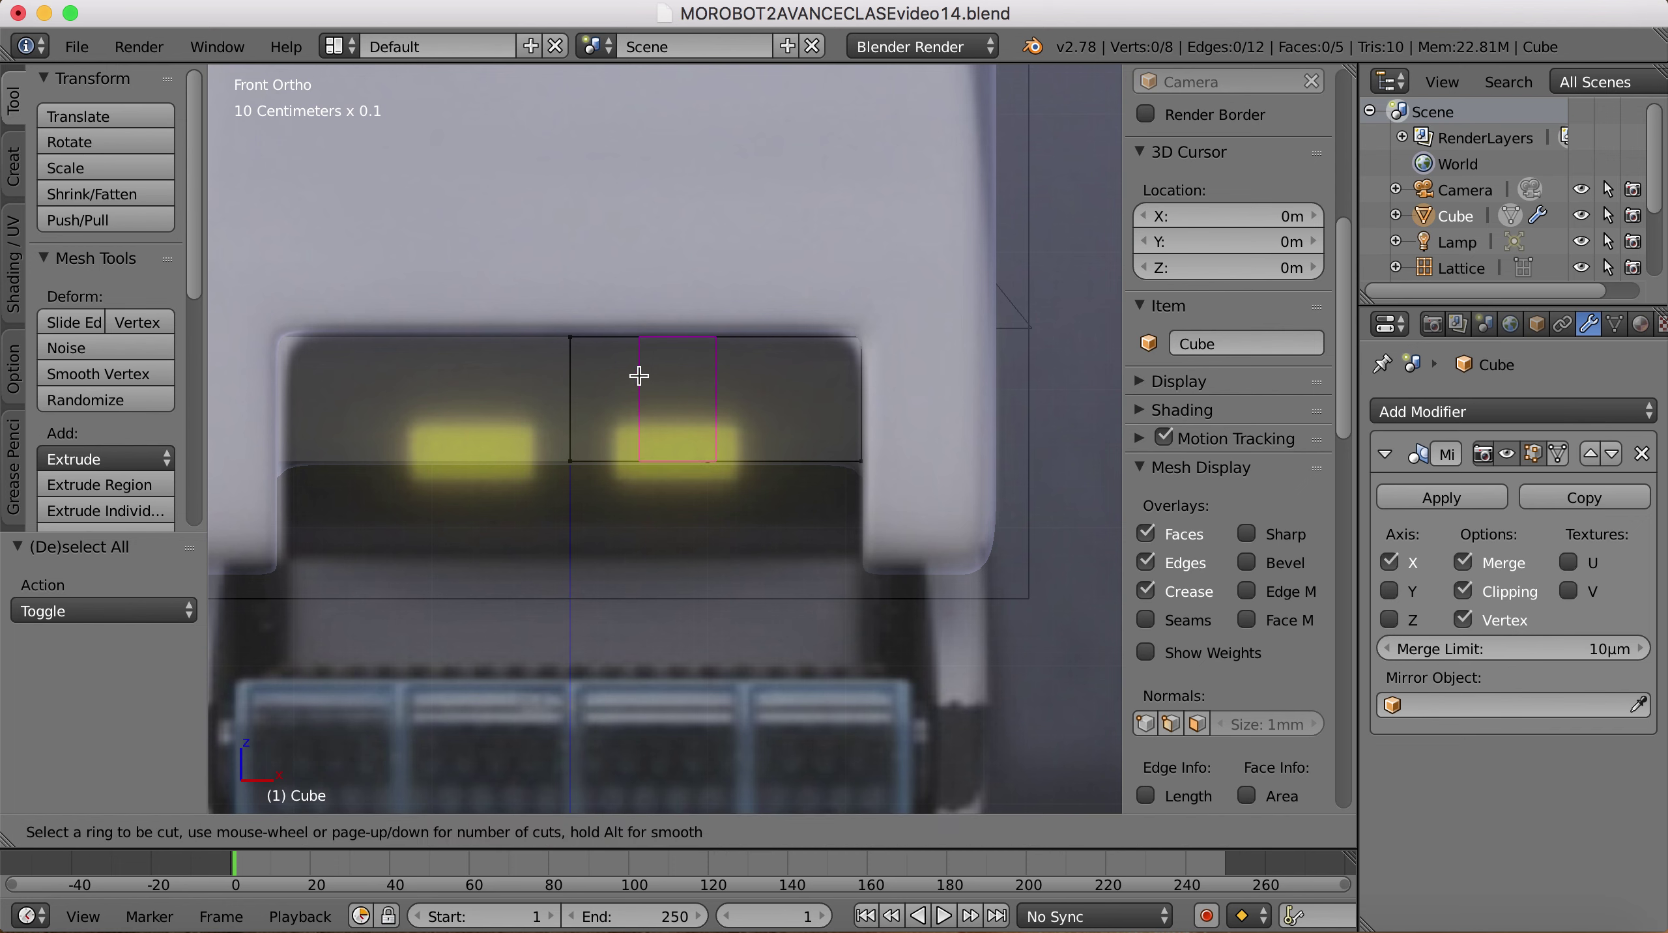
pyautogui.click(575, 387)
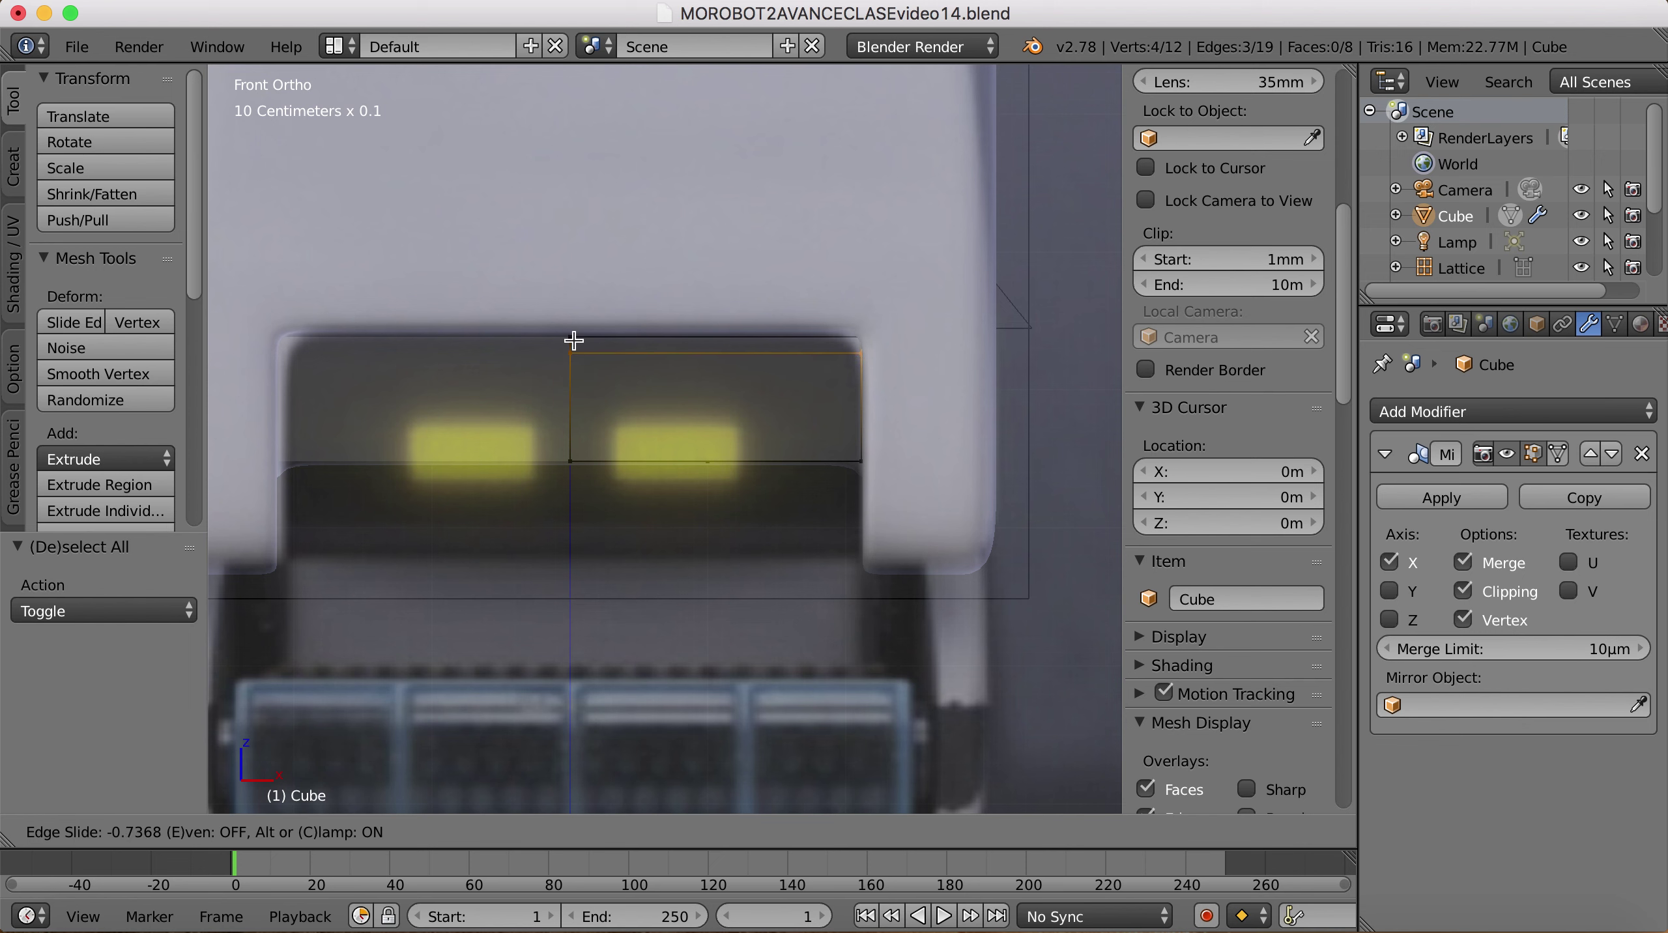
pyautogui.click(574, 337)
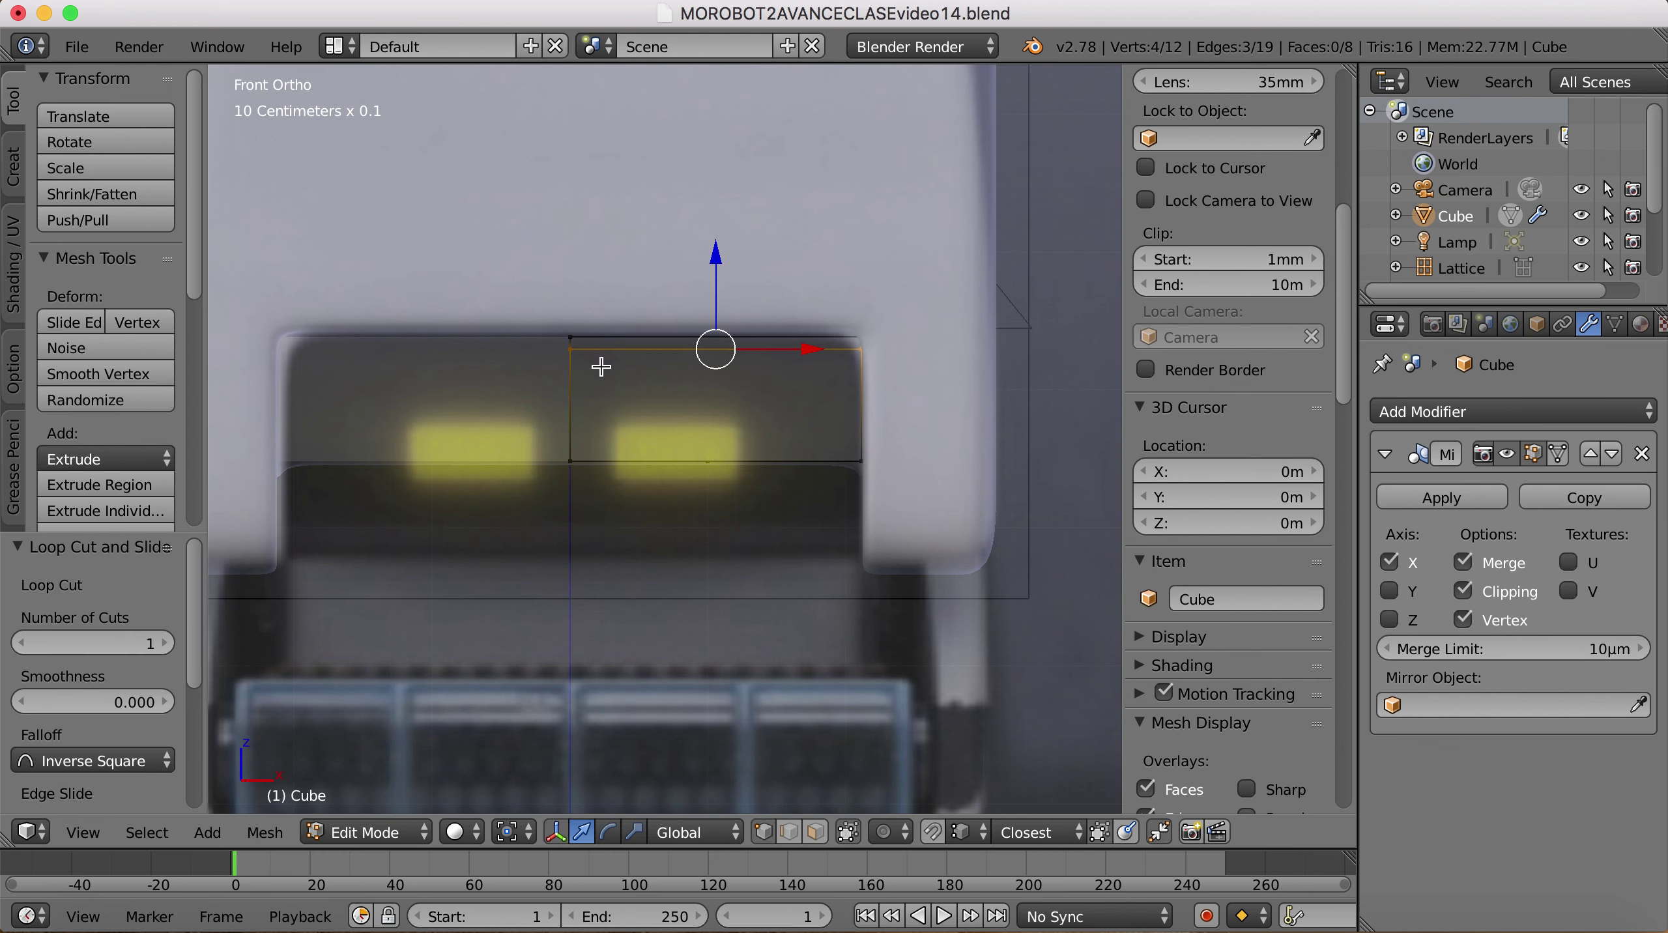
# Step: Add a horizontal loop cut to the visor block and slide it close to the bottom edge
pyautogui.hotkey('ctrl', 'r')
pyautogui.click(563, 389)
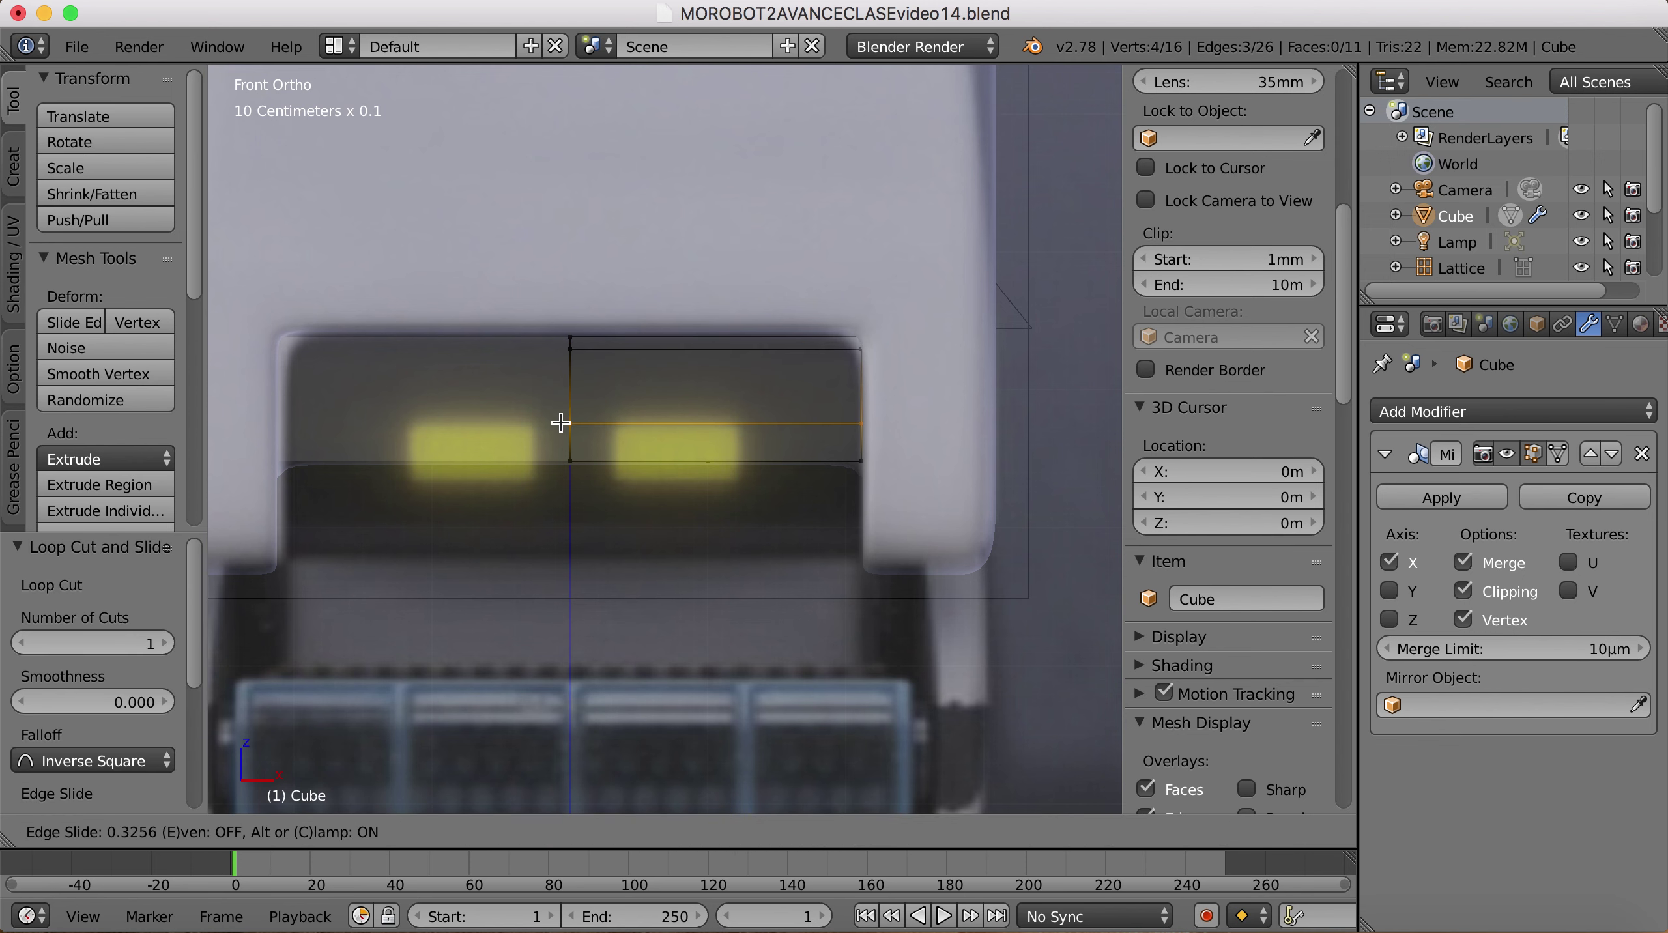
pyautogui.click(568, 437)
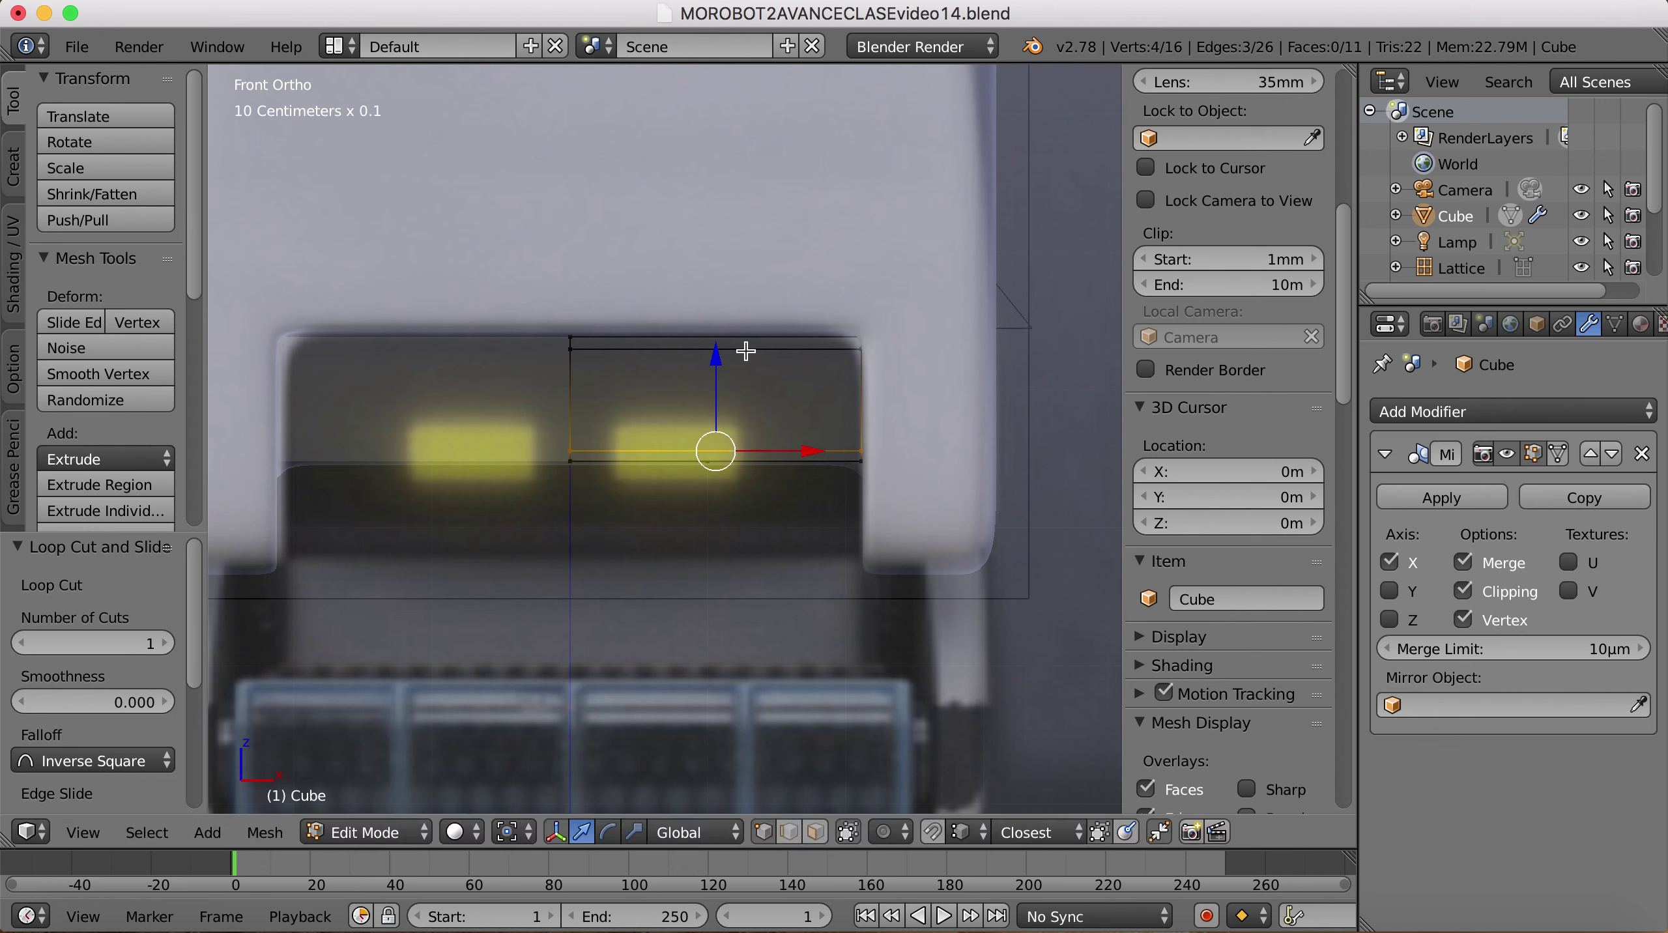
# Step: Add a vertical loop cut to the visor block, slide it close to the outer side edge, and deselect everything
pyautogui.hotkey('ctrl', 'r')
pyautogui.click(729, 332)
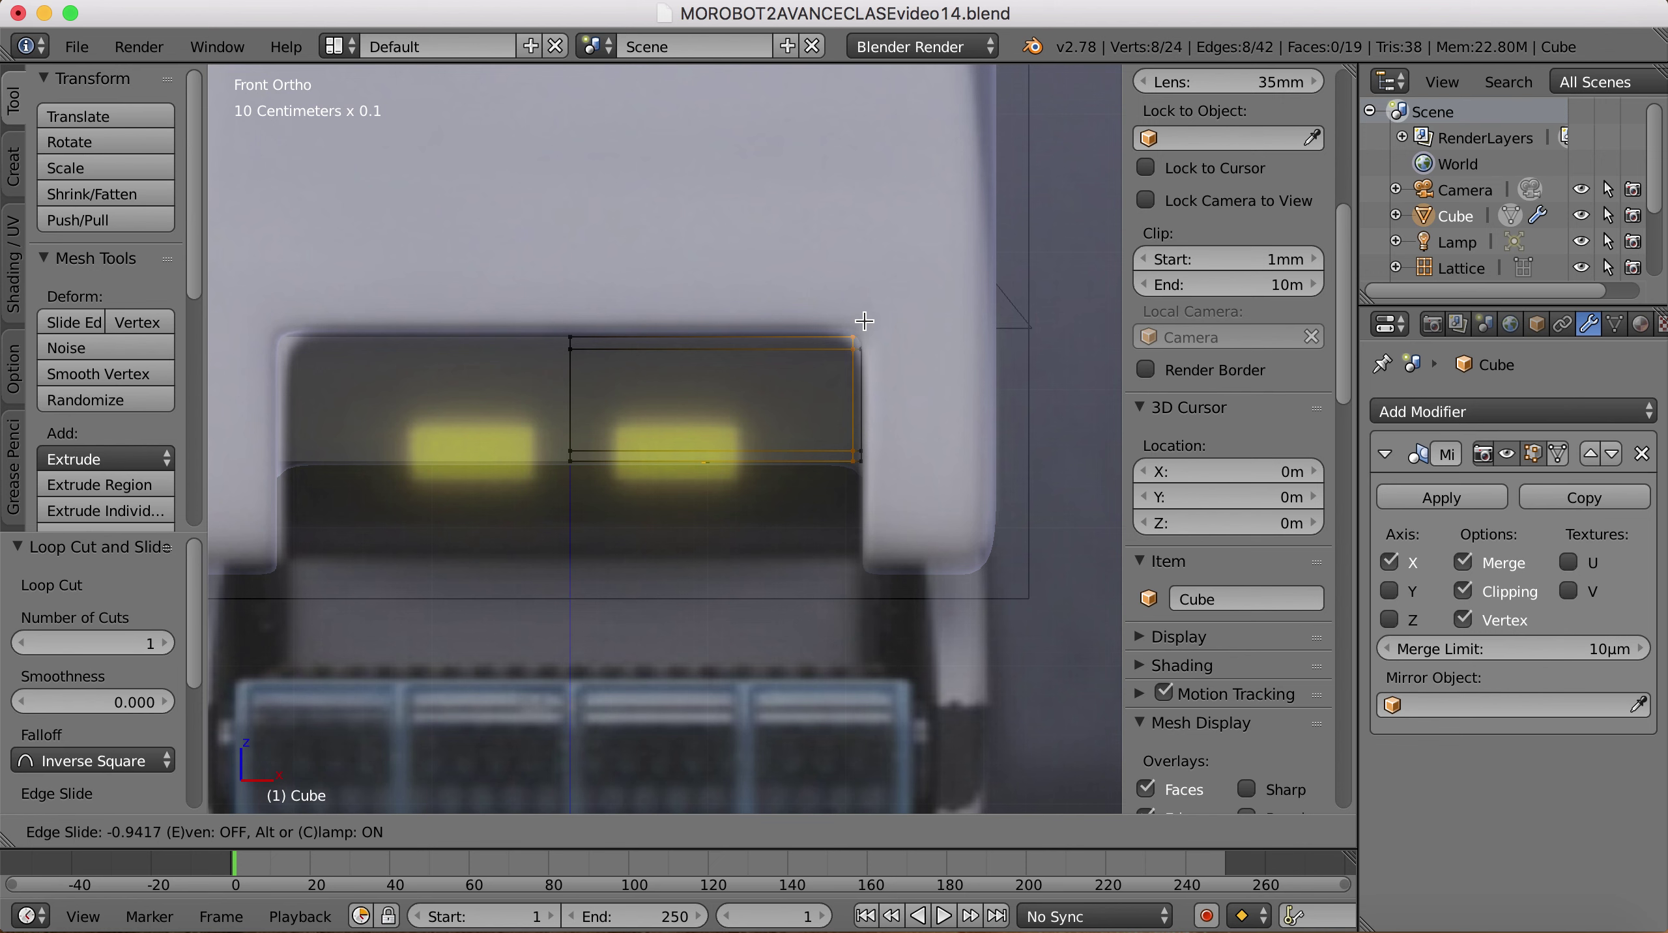
pyautogui.click(861, 319)
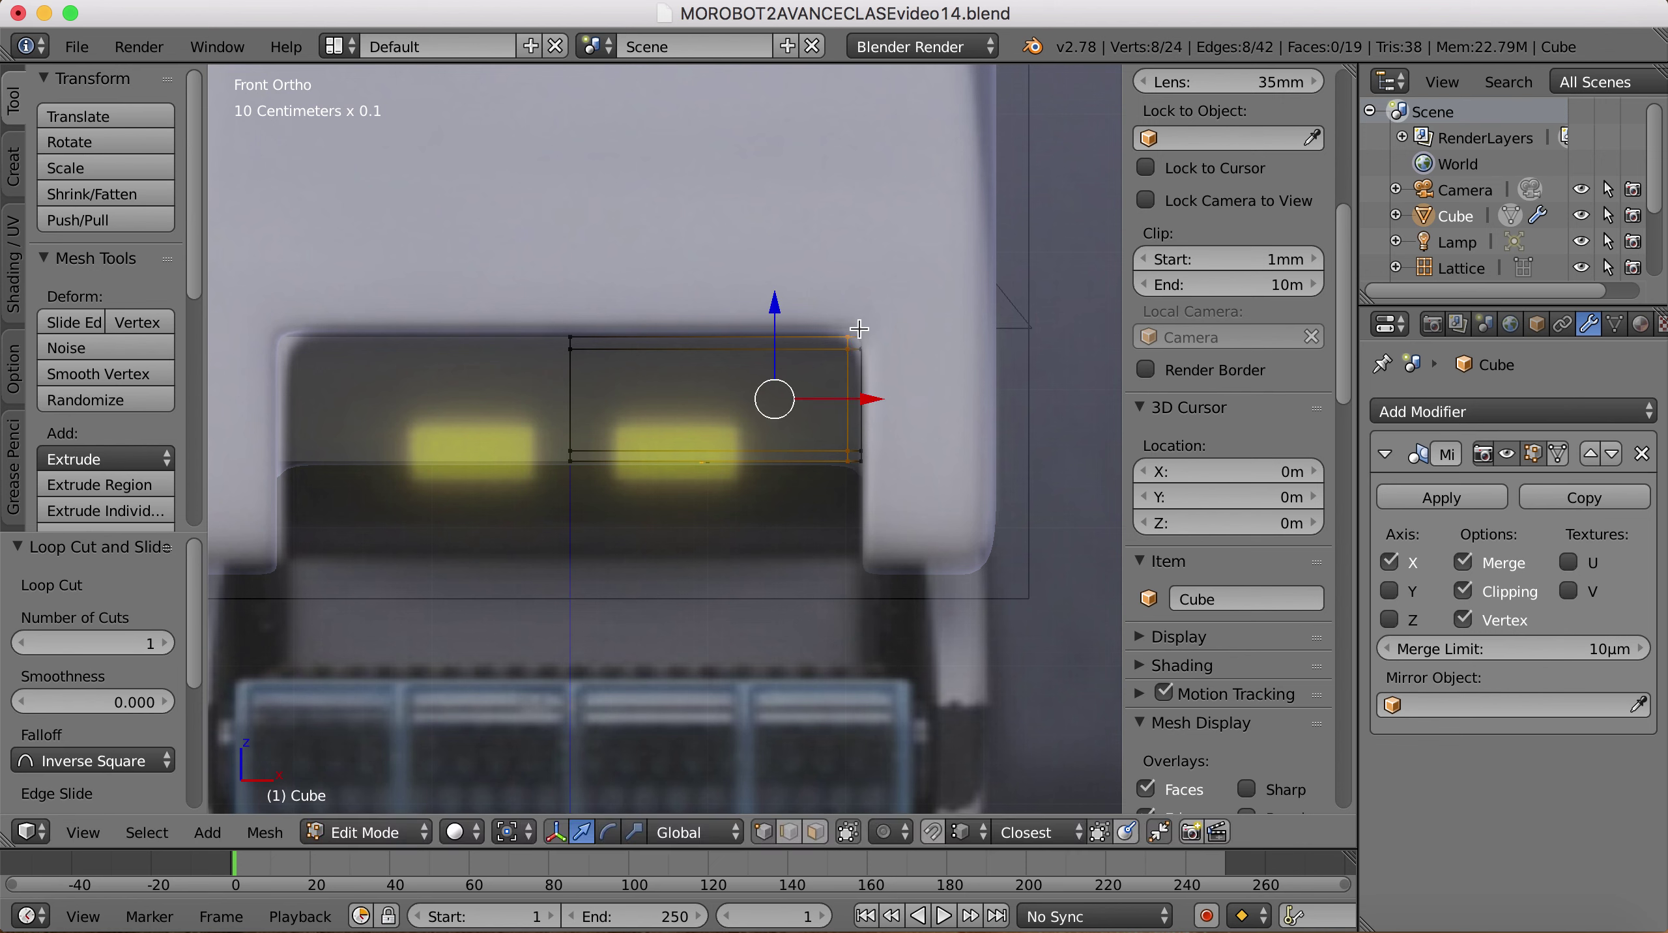
pyautogui.press('a')
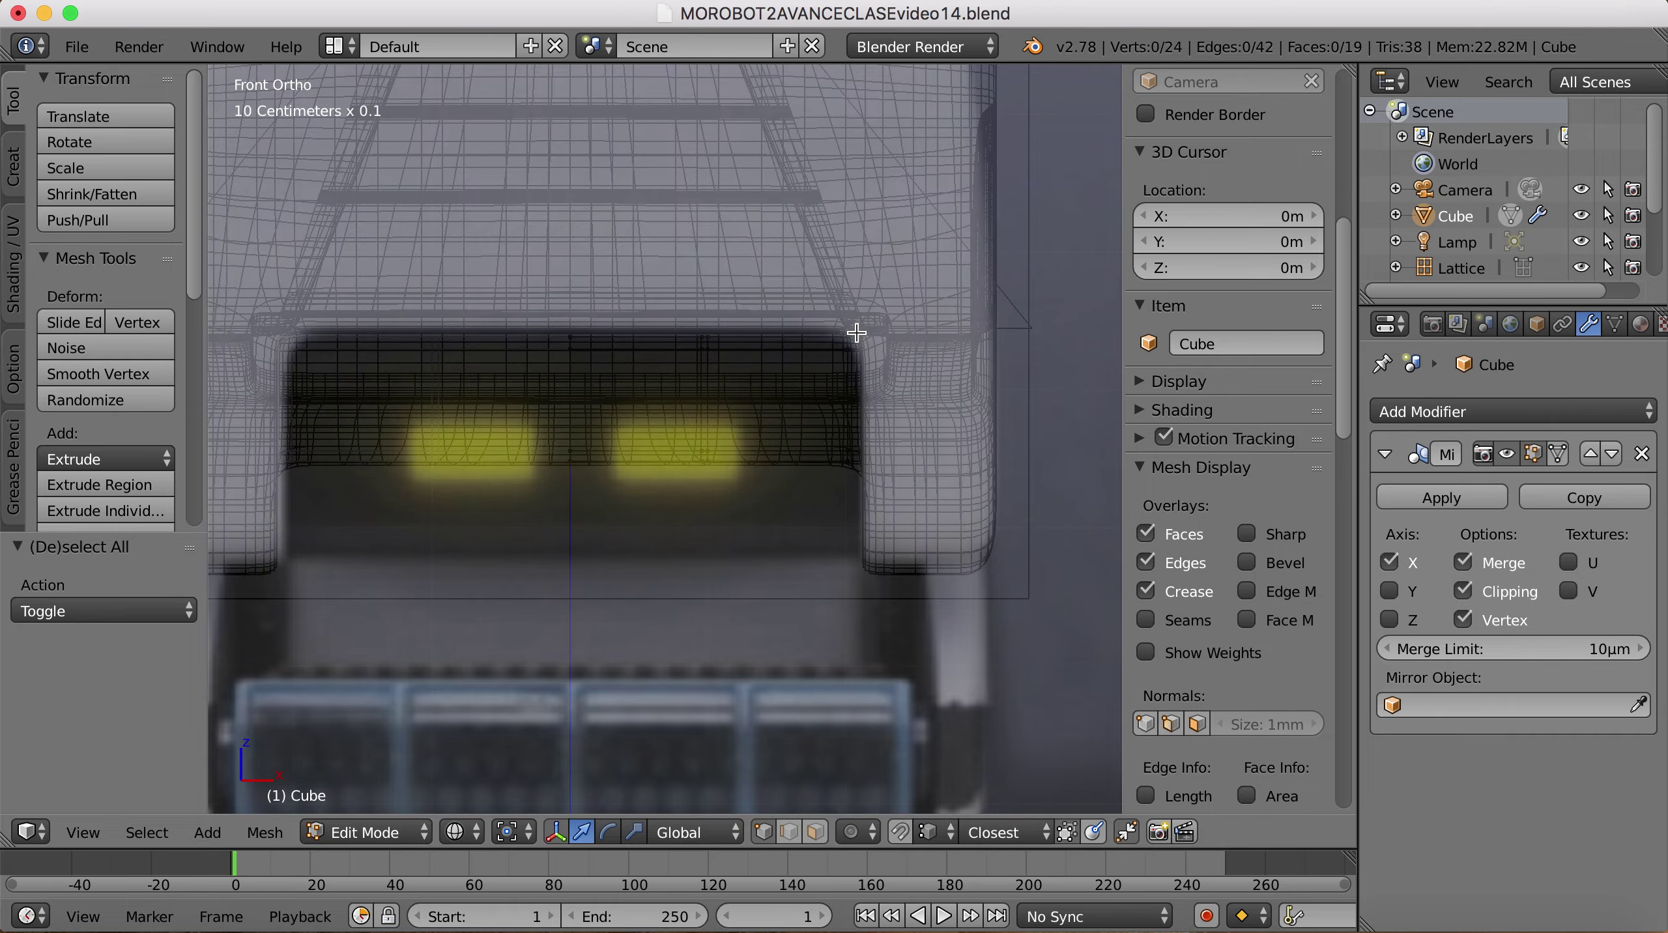
# Step: In wireframe, add a loop cut across the visor block's depth and slide it close to the back end
pyautogui.moveTo(854, 338)
pyautogui.mouseDown(button='middle')
pyautogui.moveTo(849, 403)
pyautogui.moveTo(804, 413)
pyautogui.moveTo(819, 396)
pyautogui.moveTo(898, 414)
pyautogui.moveTo(810, 420)
pyautogui.moveTo(808, 389)
pyautogui.moveTo(860, 406)
pyautogui.moveTo(832, 414)
pyautogui.moveTo(840, 433)
pyautogui.mouseUp(button='middle')
pyautogui.press('z')
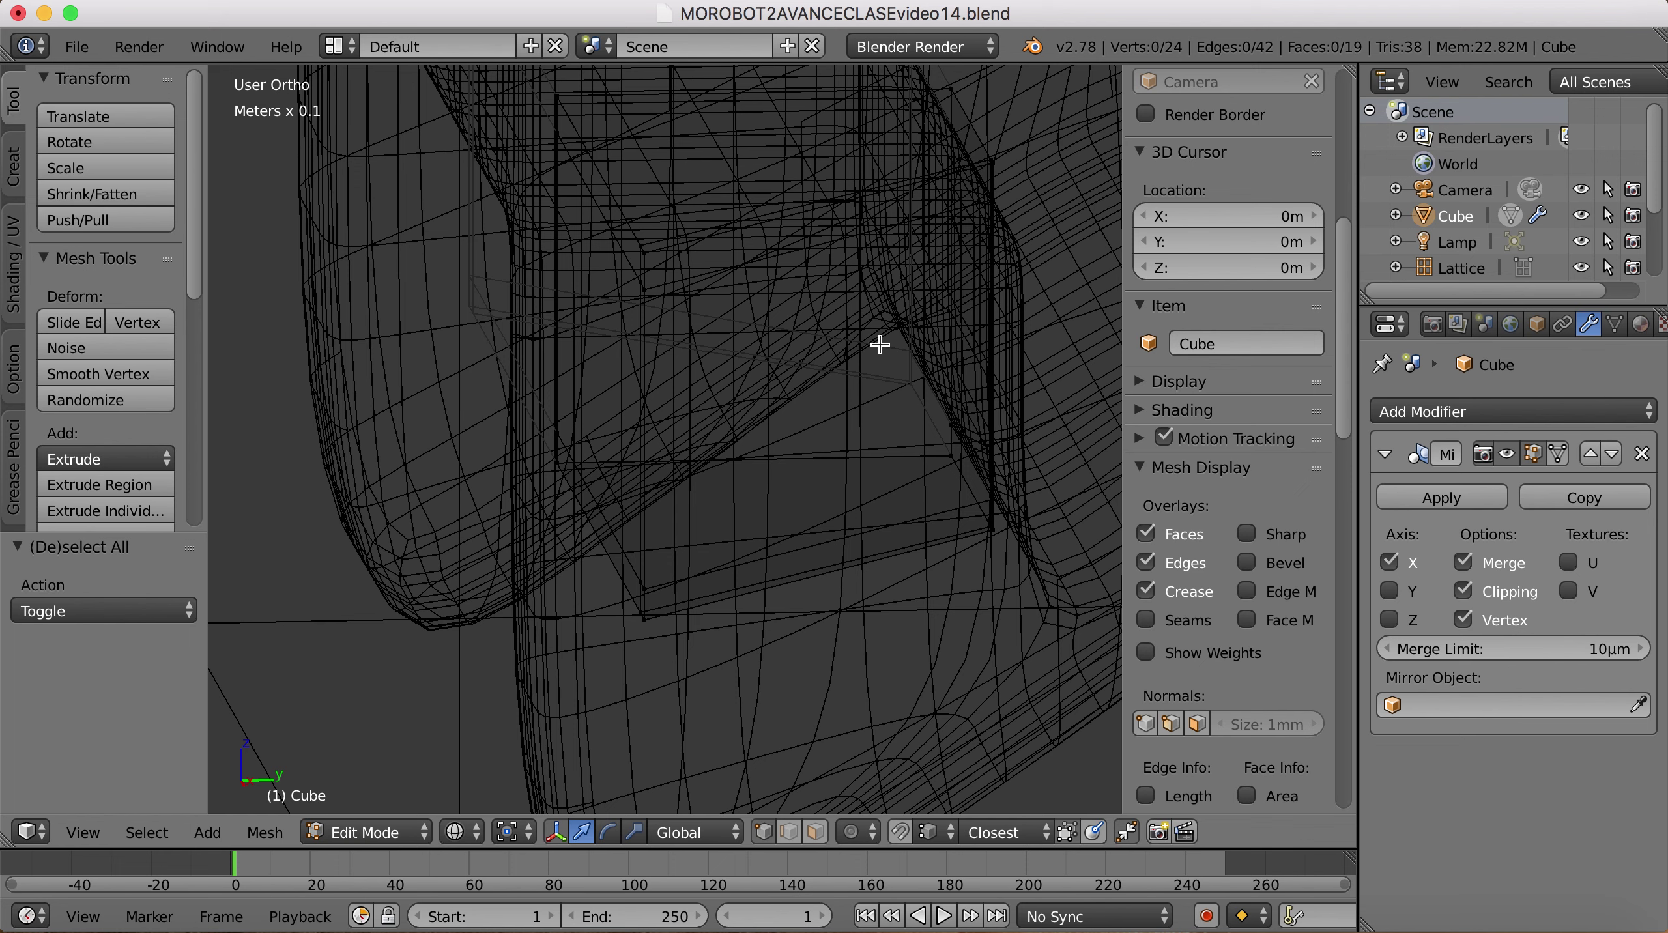
pyautogui.hotkey('ctrl', 'r')
pyautogui.click(941, 202)
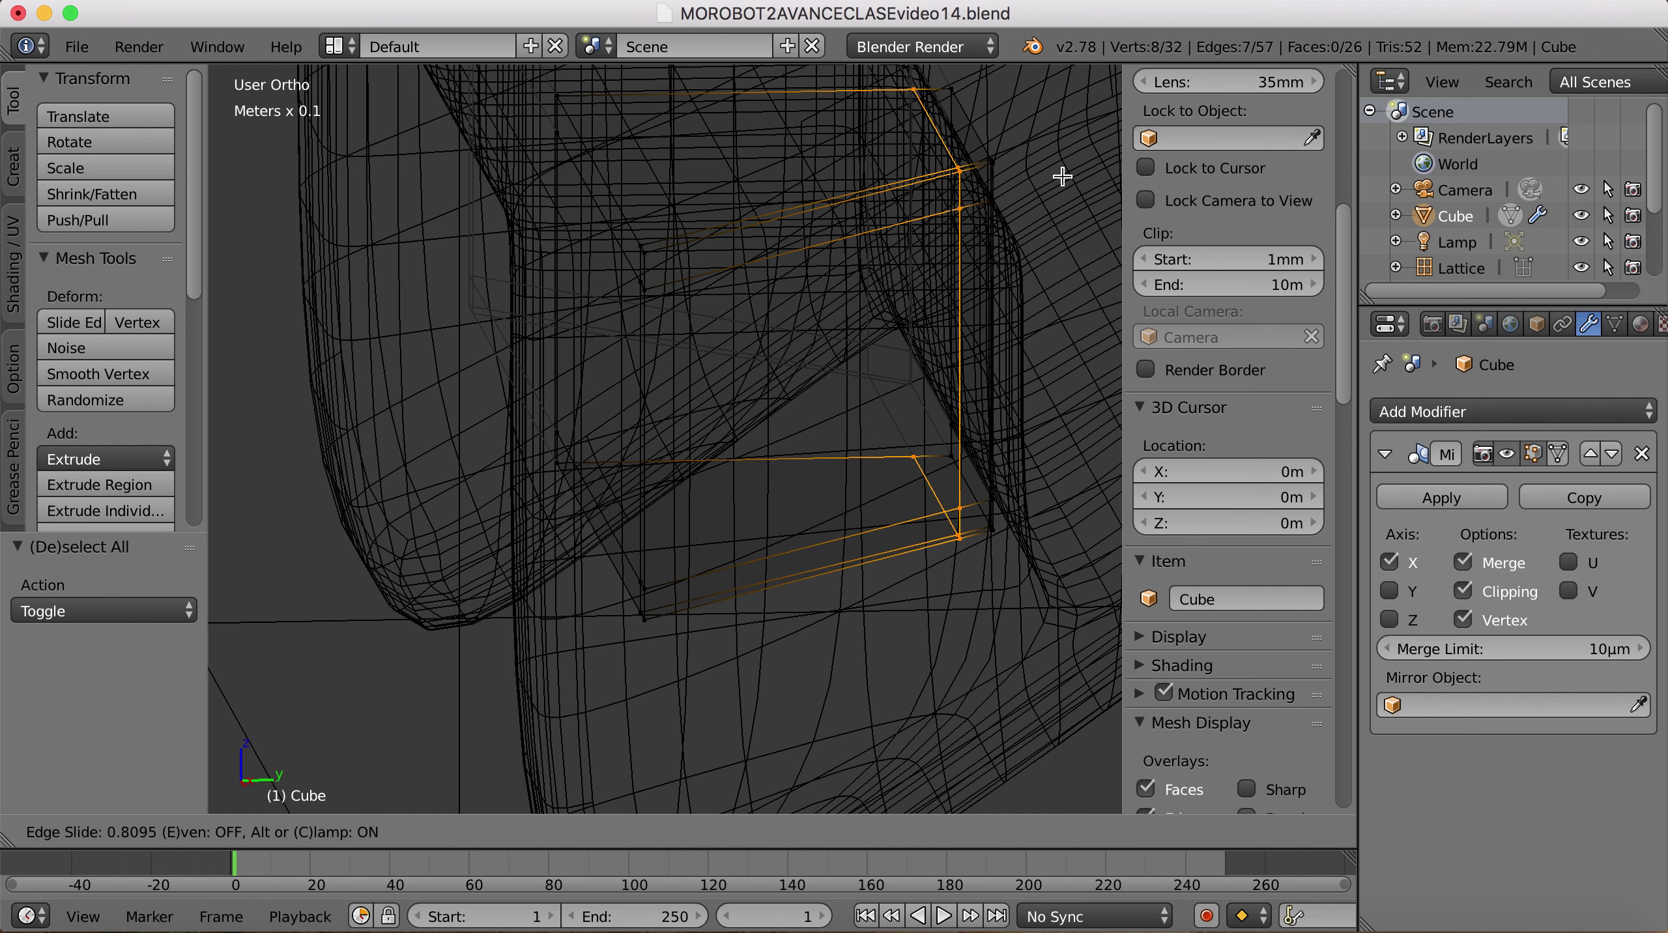
pyautogui.click(934, 263)
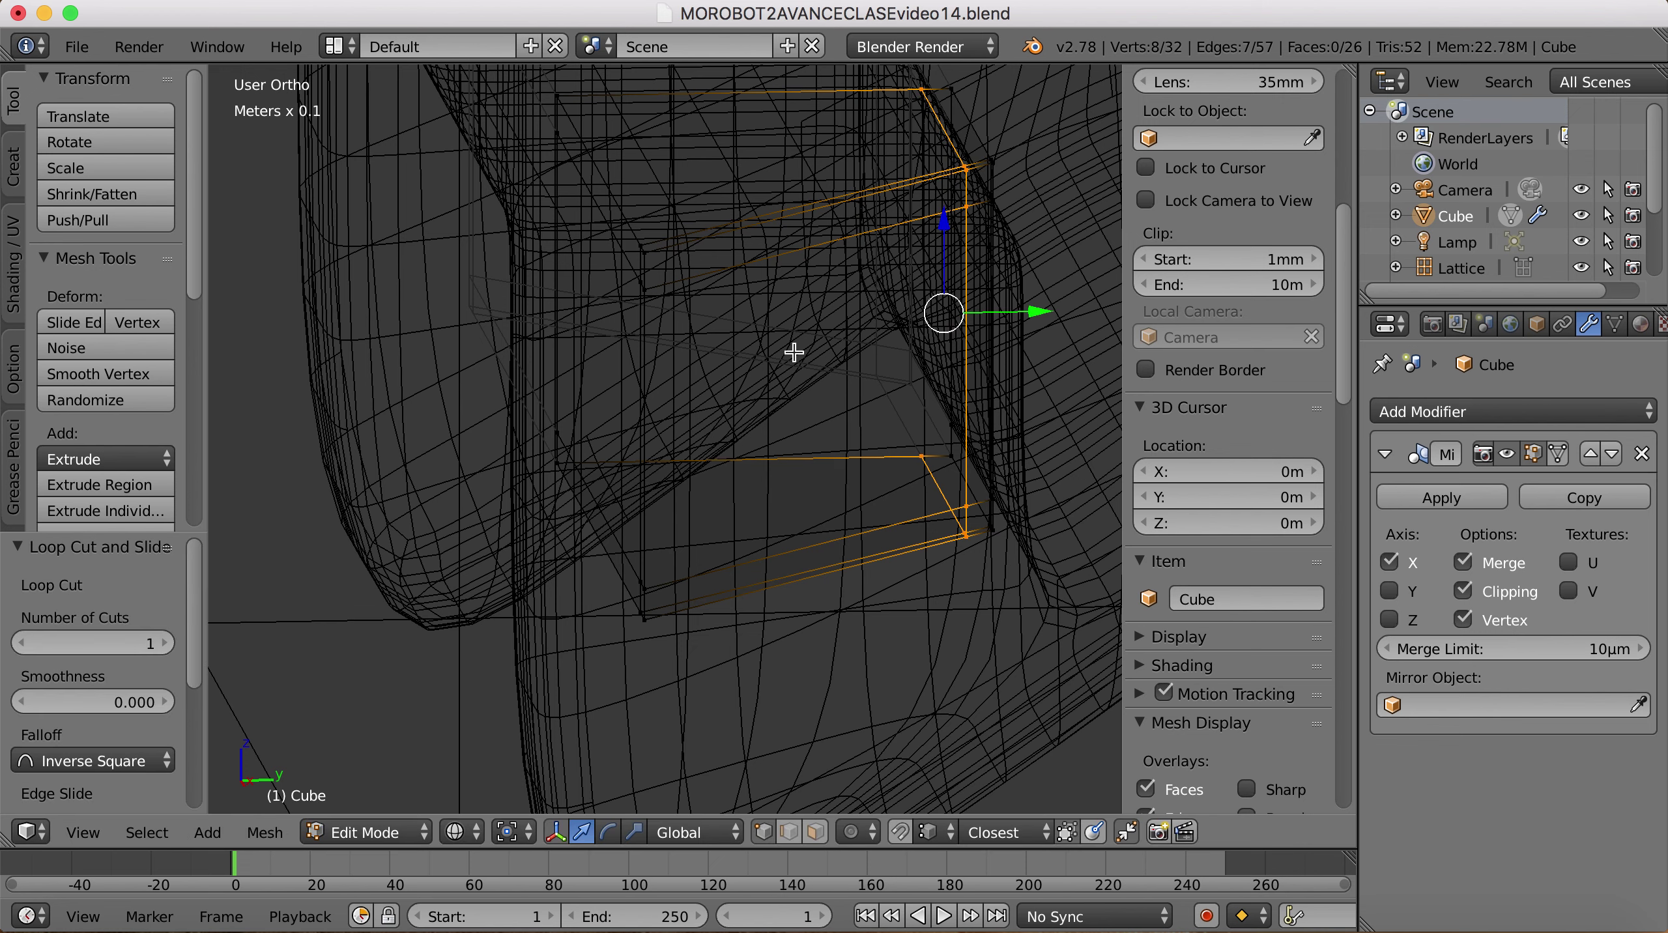
# Step: Add another loop cut across the visor block's depth, slide it close to the front face, and deselect everything
pyautogui.hotkey('ctrl', 'r')
pyautogui.click(706, 271)
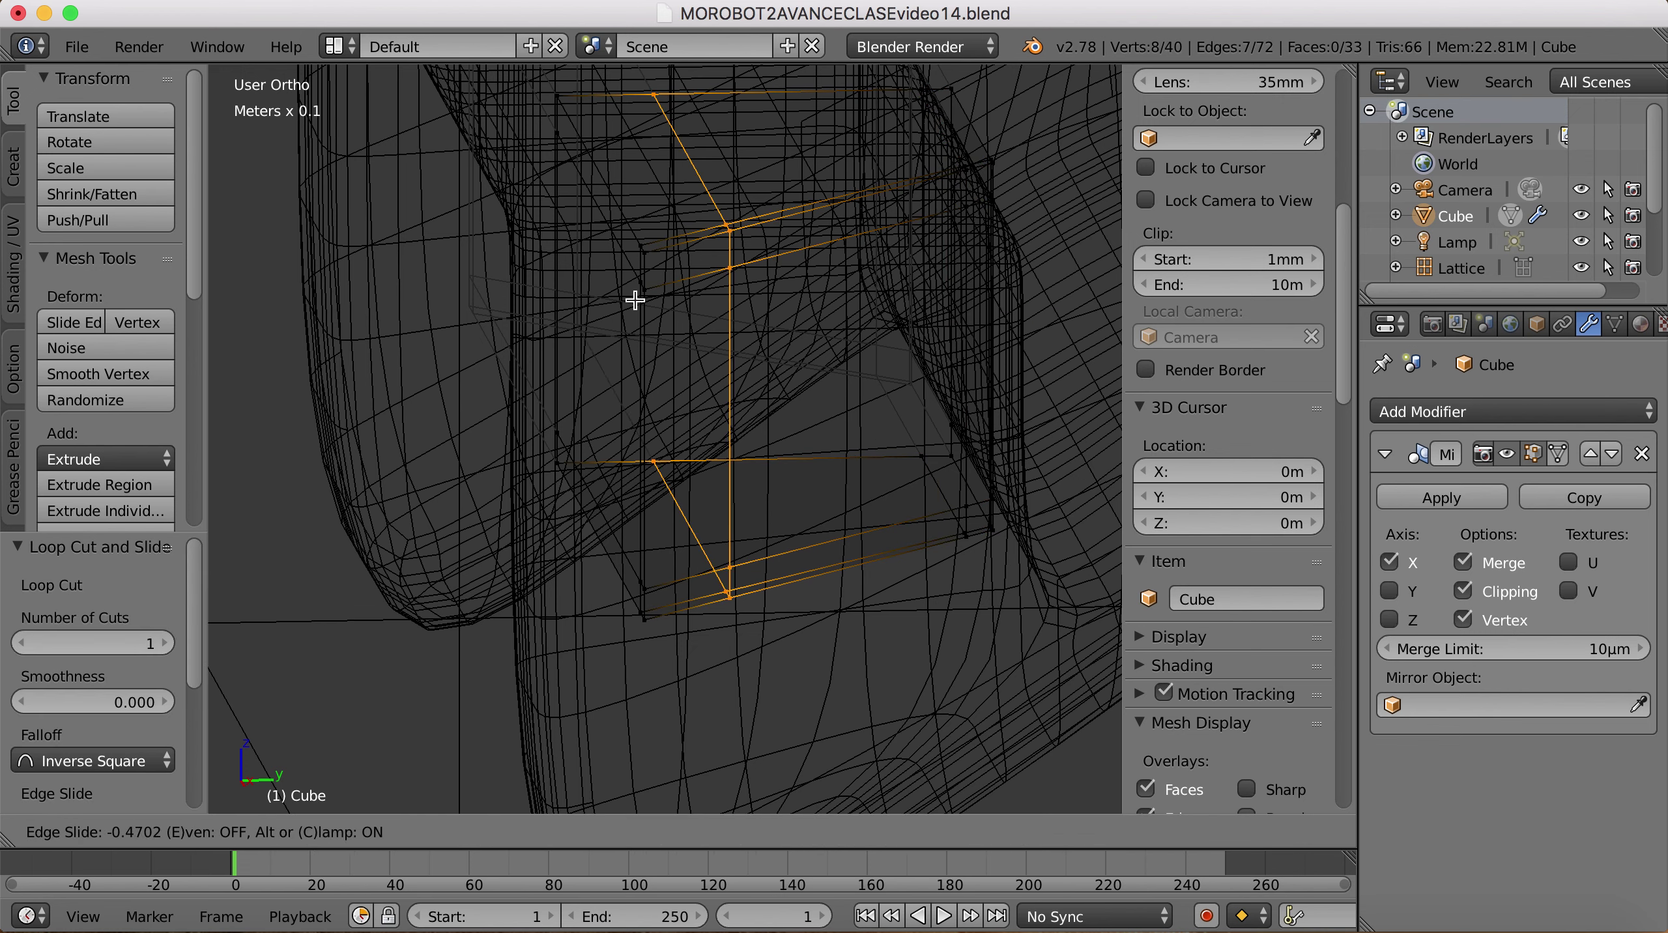
pyautogui.click(578, 304)
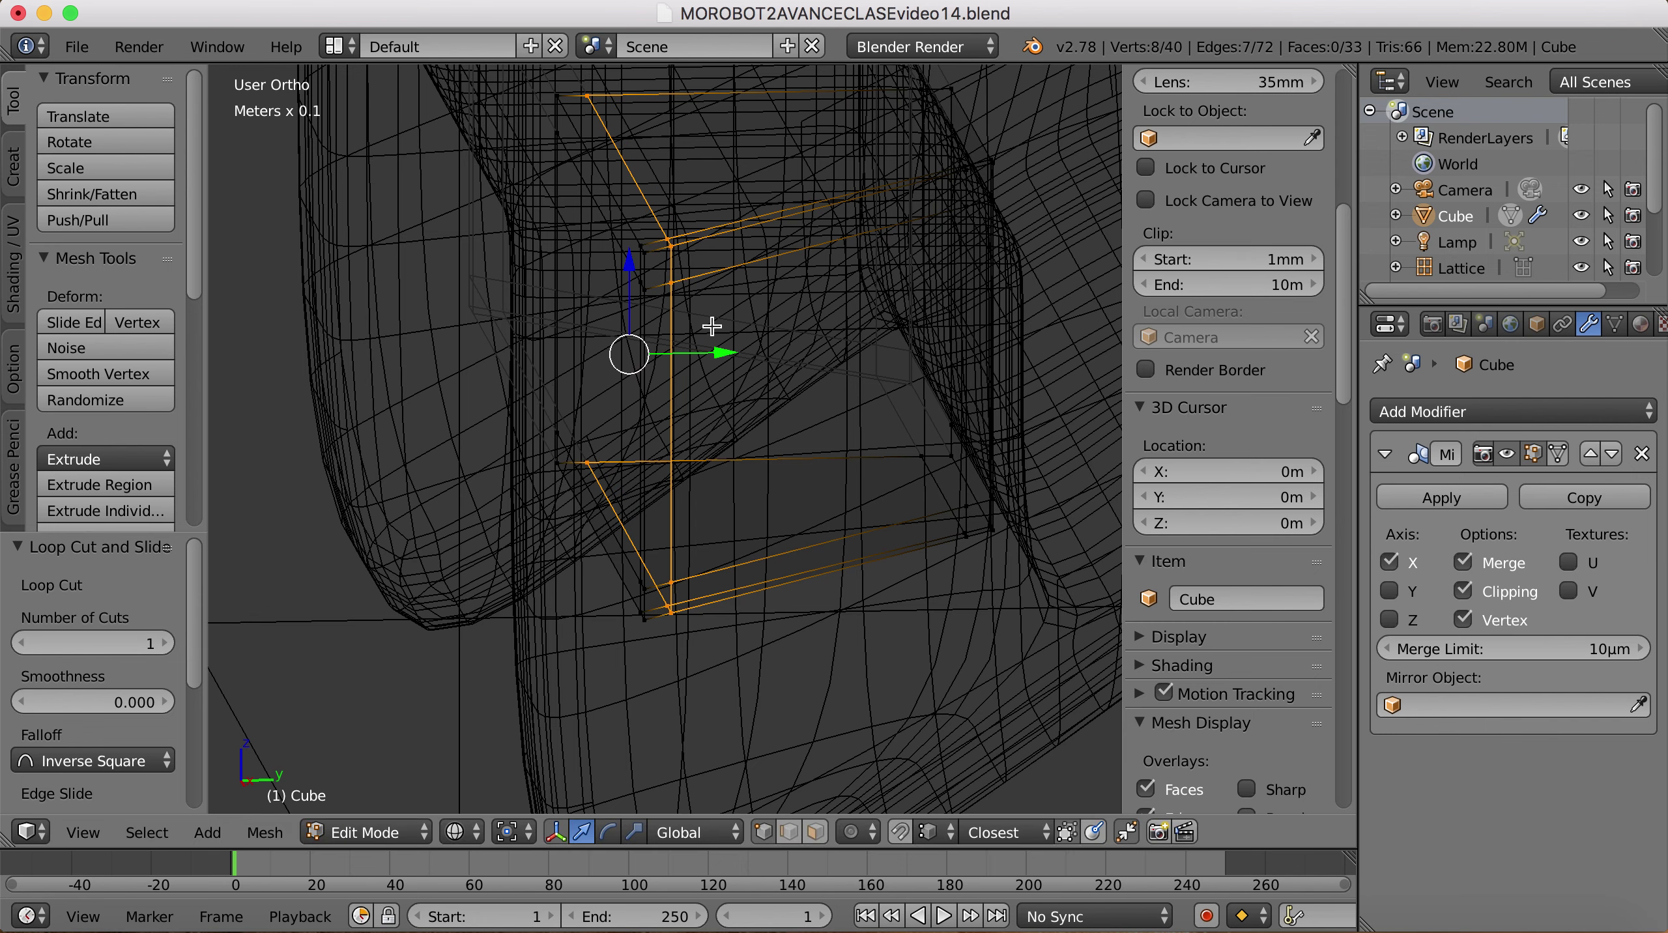
pyautogui.press('KP_1')
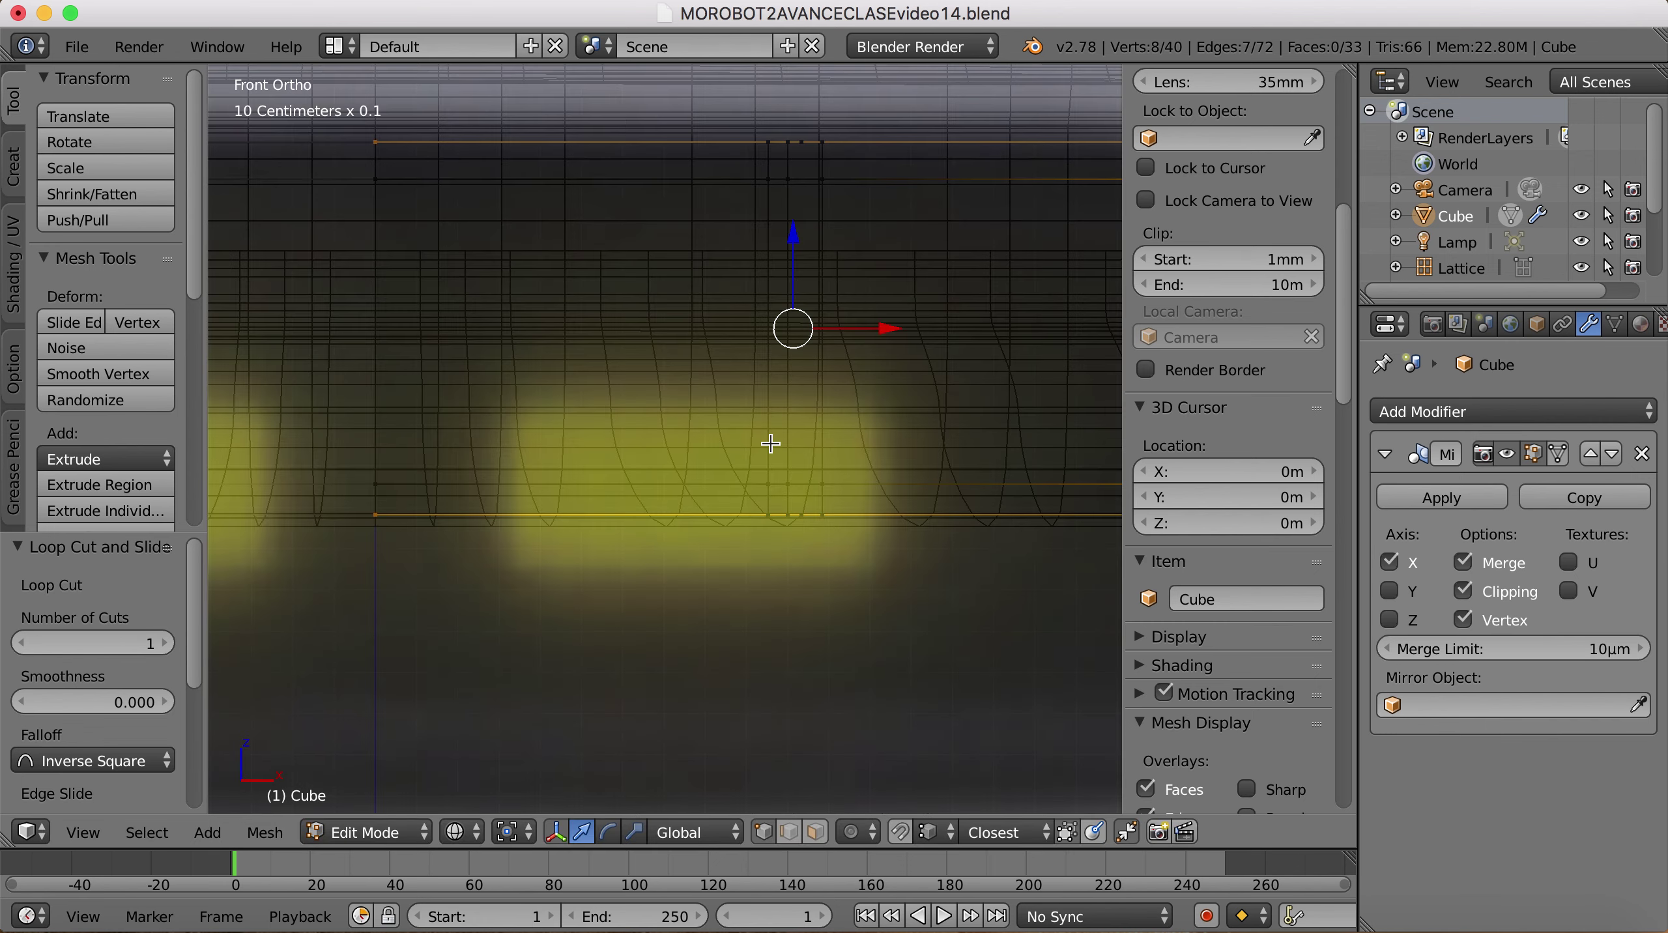
pyautogui.scroll(-5, 772, 452)
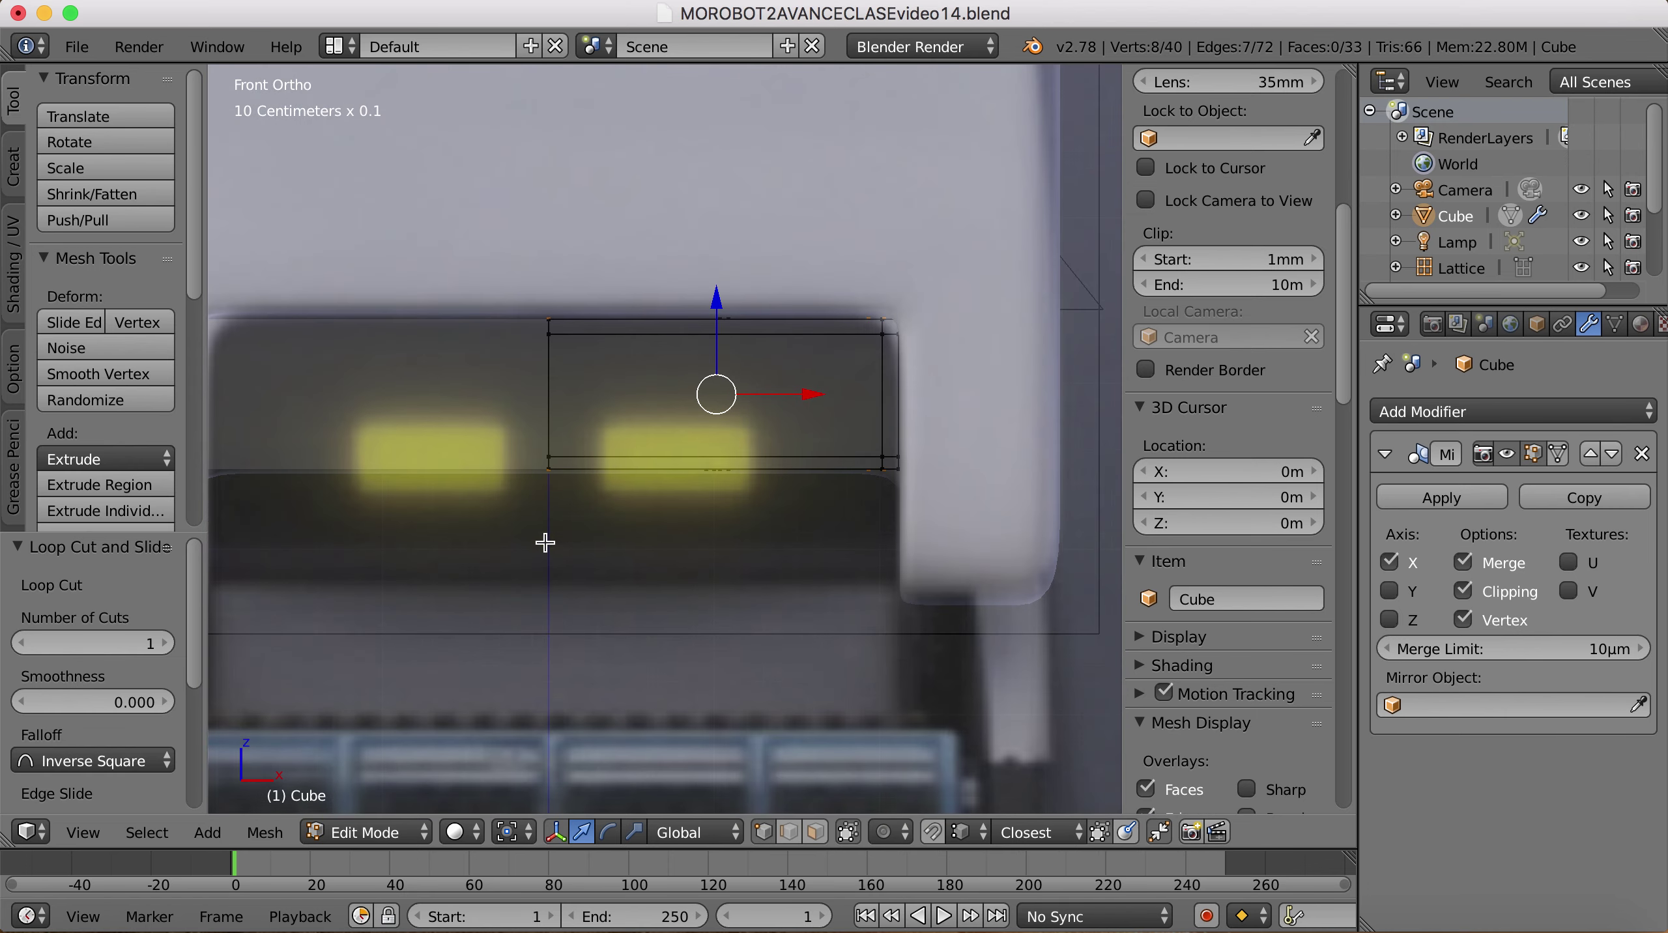
pyautogui.press('a')
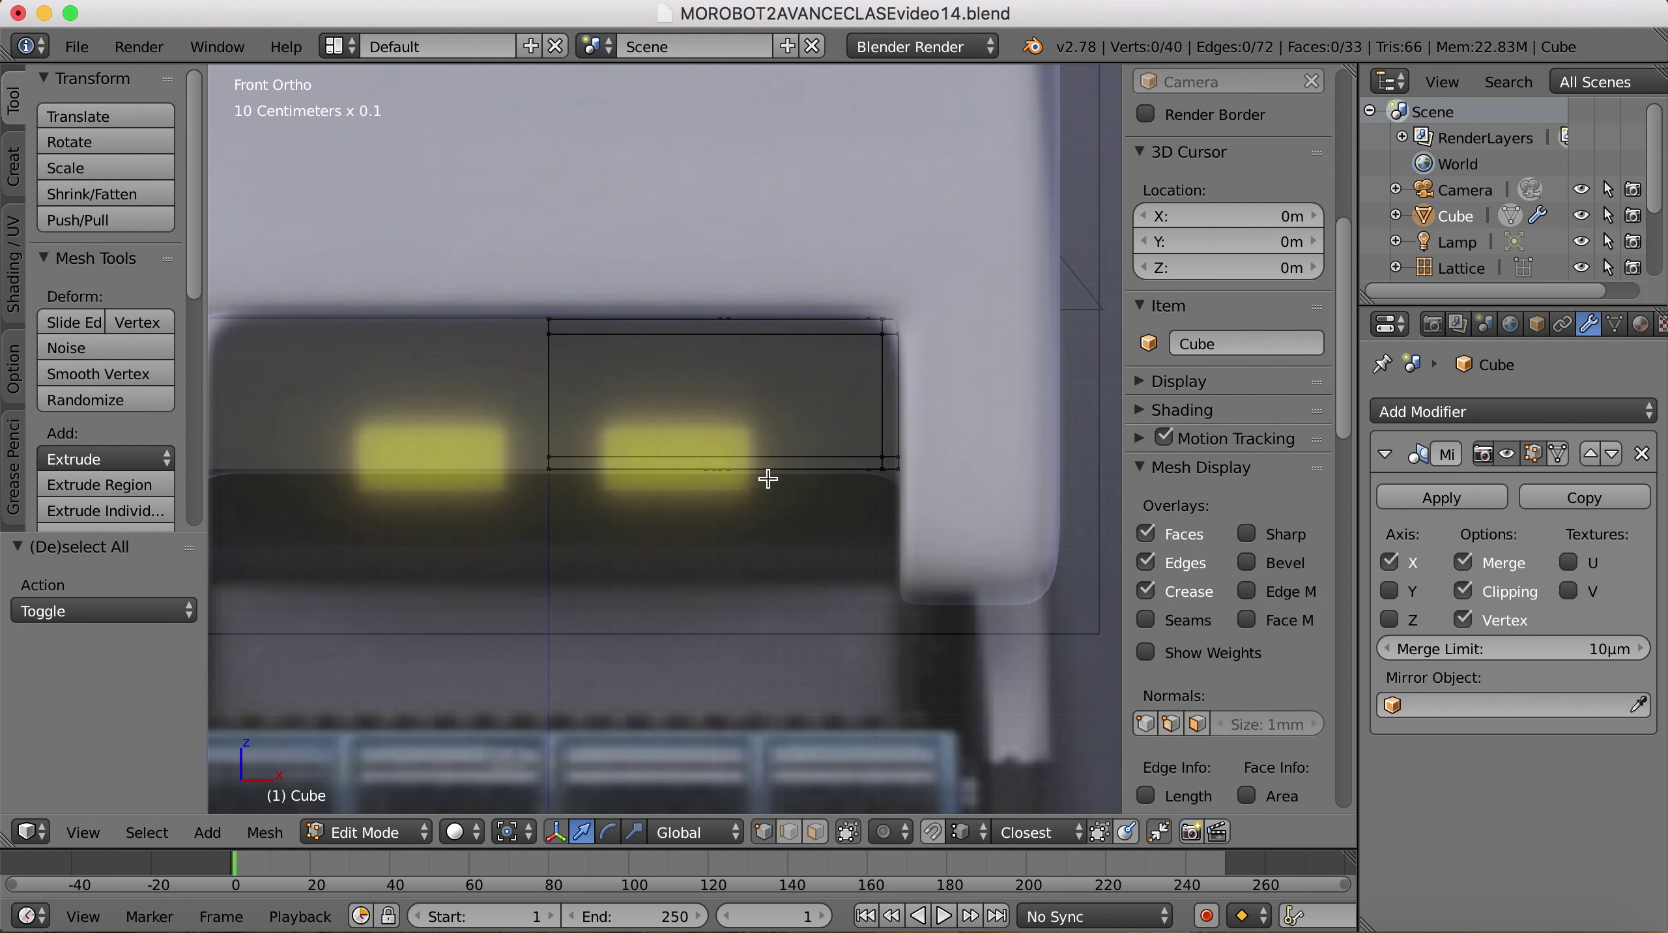
# Step: Add a Subdivision Surface modifier to the visor block and set its view subdivisions to 2
pyautogui.moveTo(764, 477); pyautogui.dragTo(727, 426, button='middle')
pyautogui.press('Tab')
pyautogui.press('Tab')
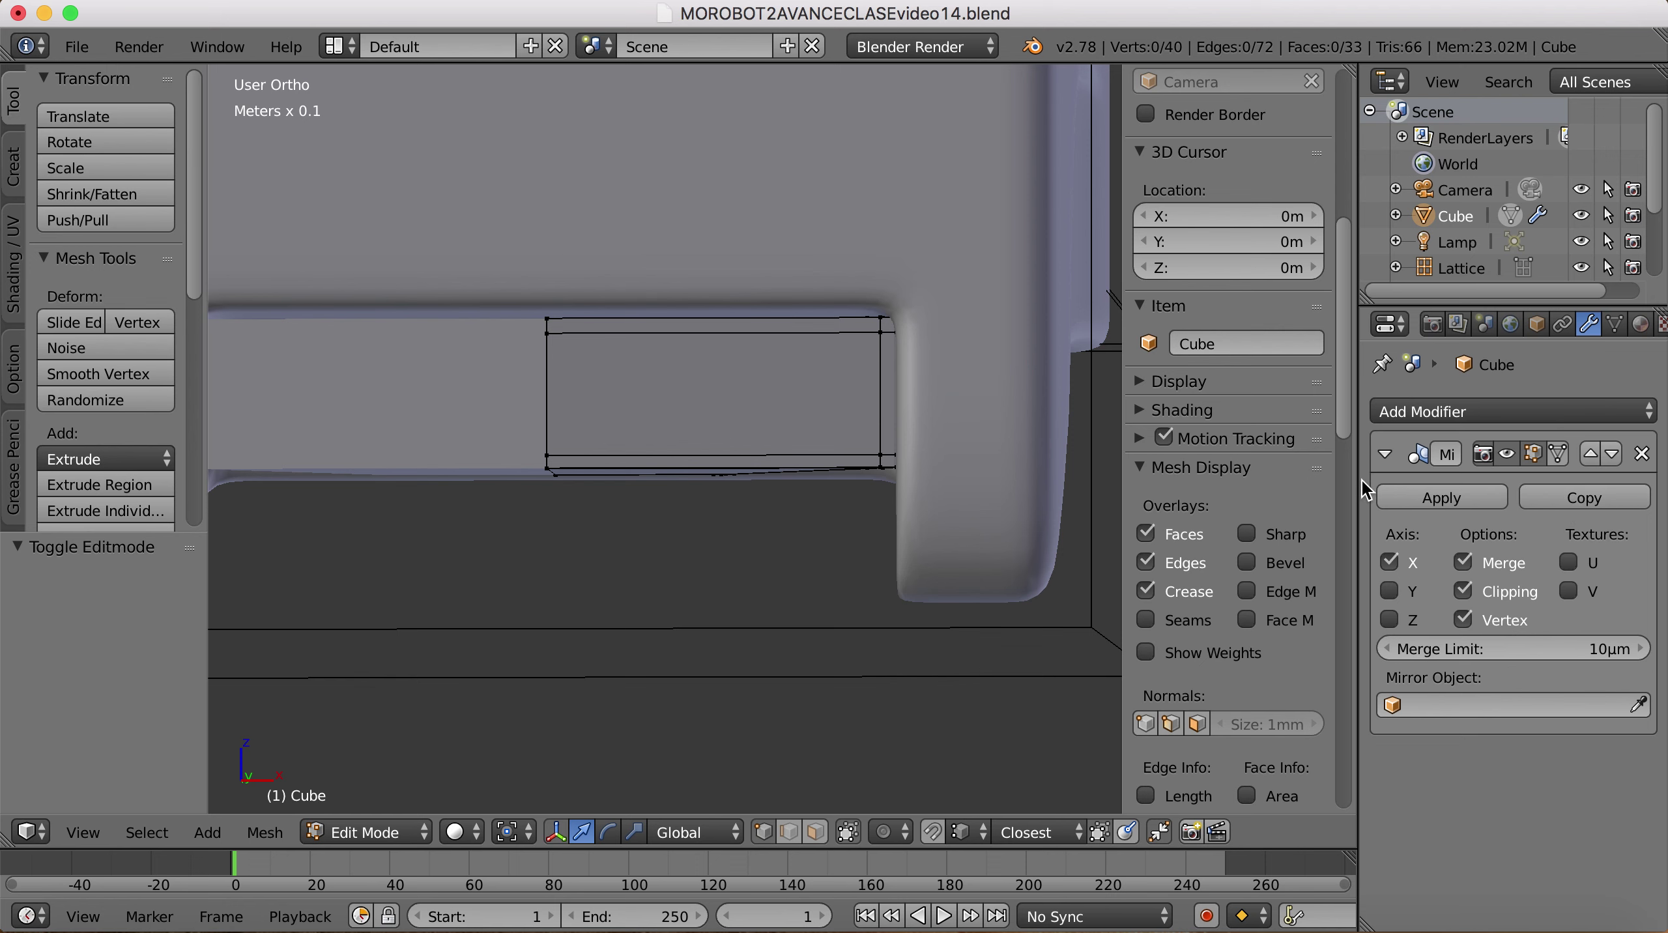
pyautogui.click(1473, 413)
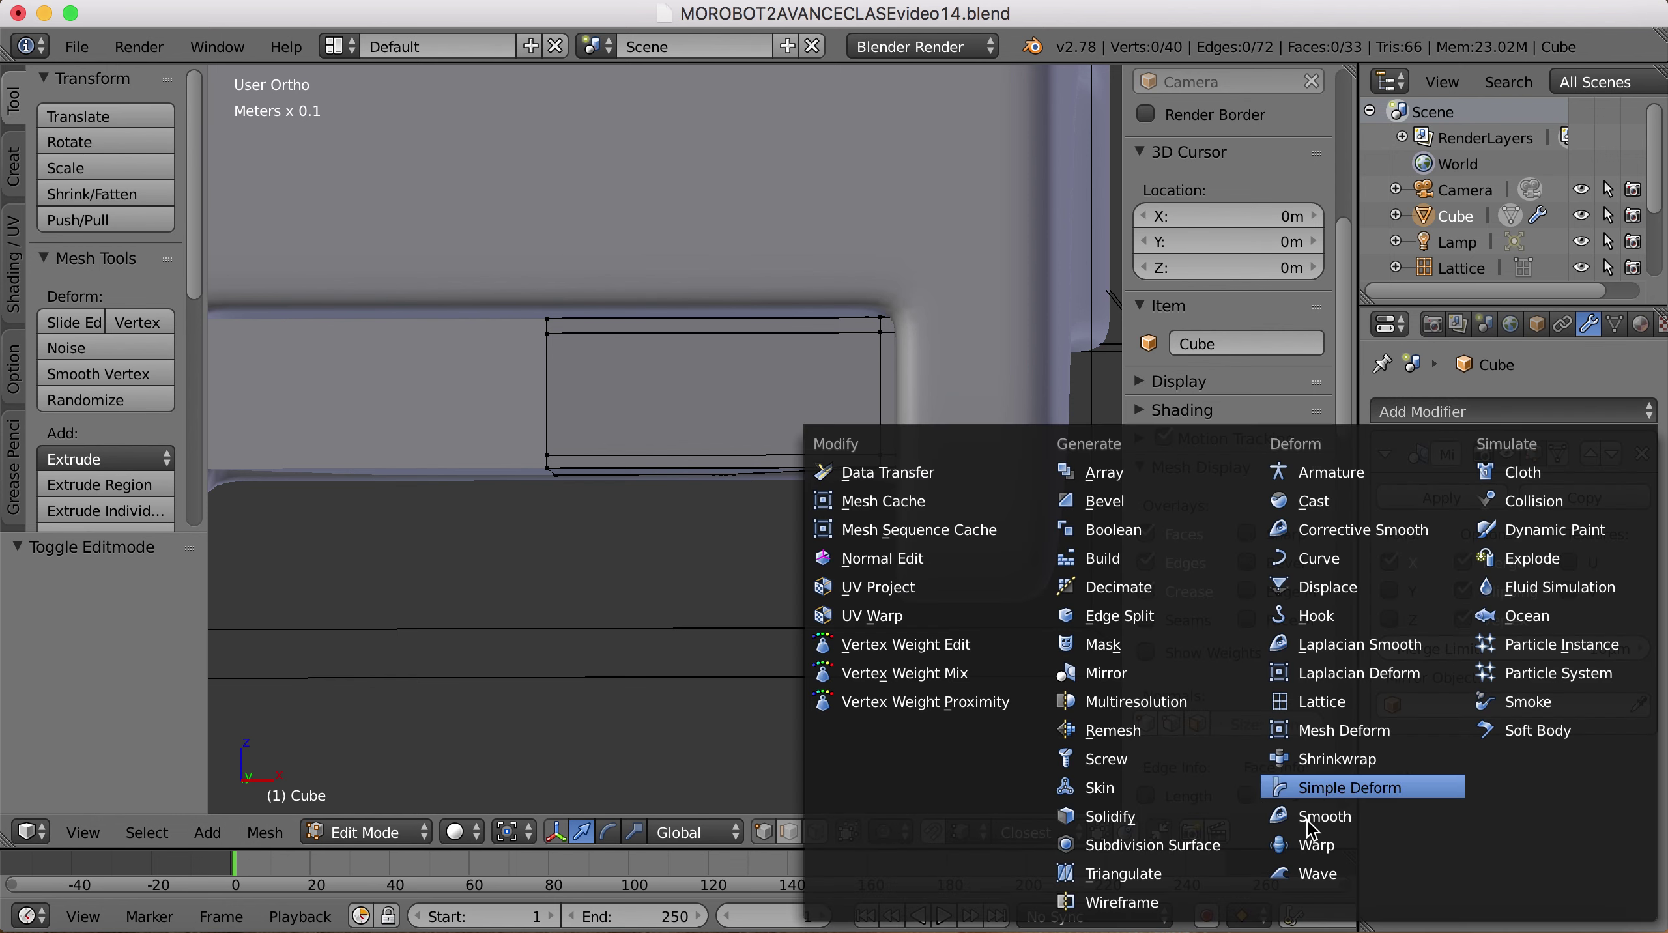
pyautogui.click(1190, 847)
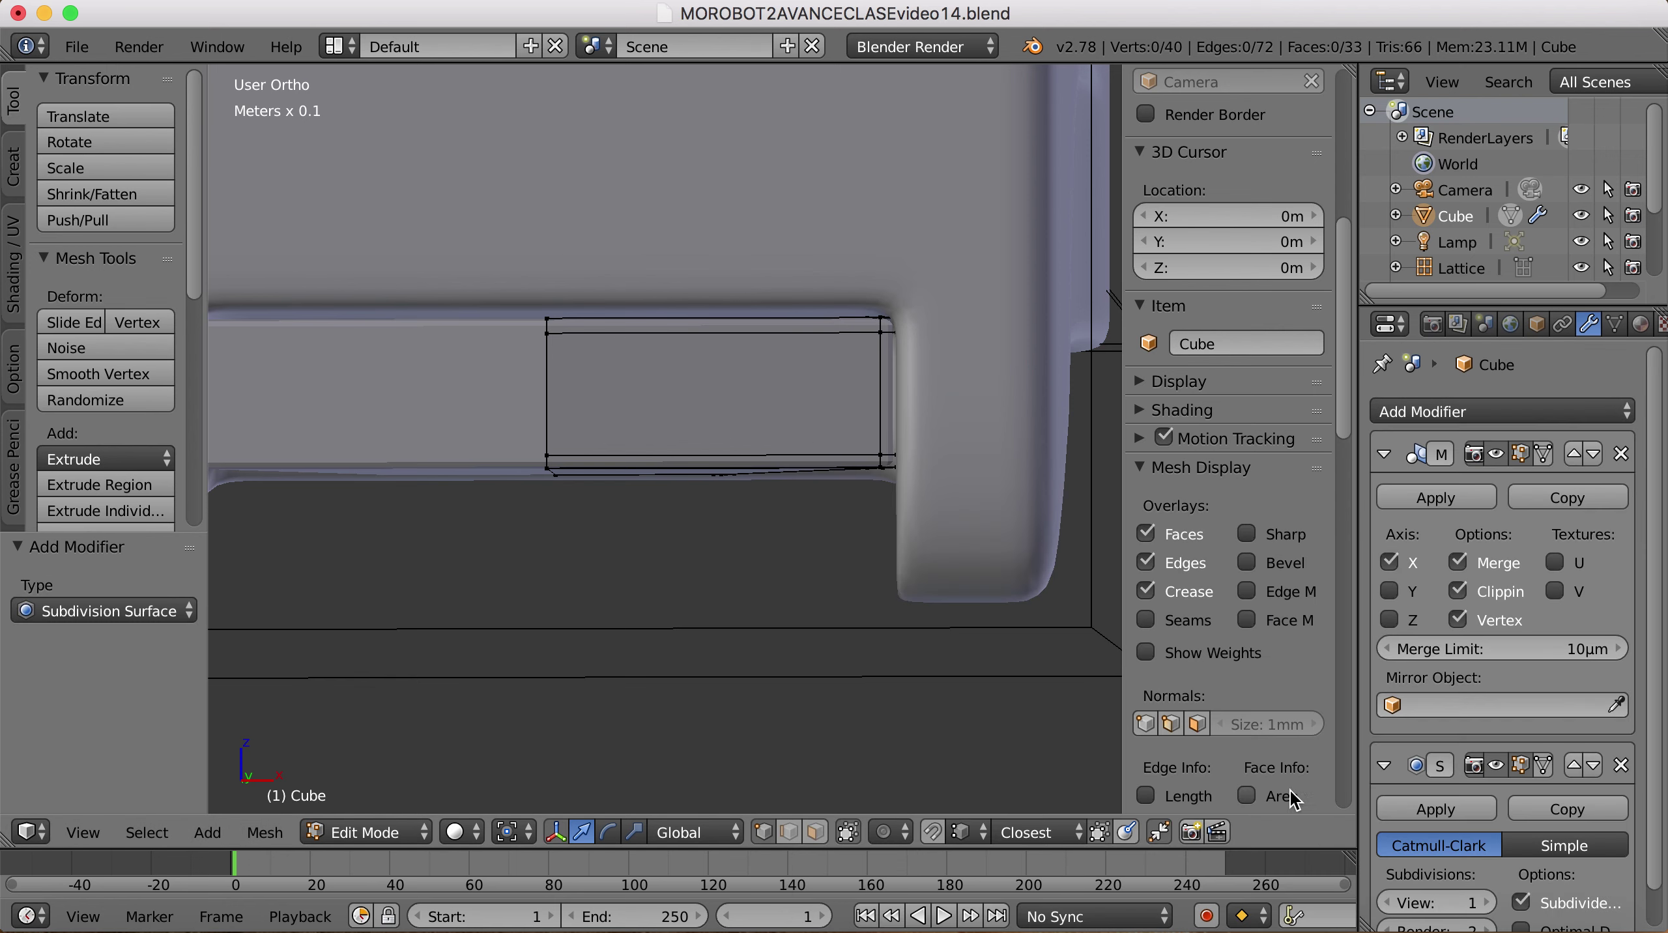
pyautogui.click(1492, 904)
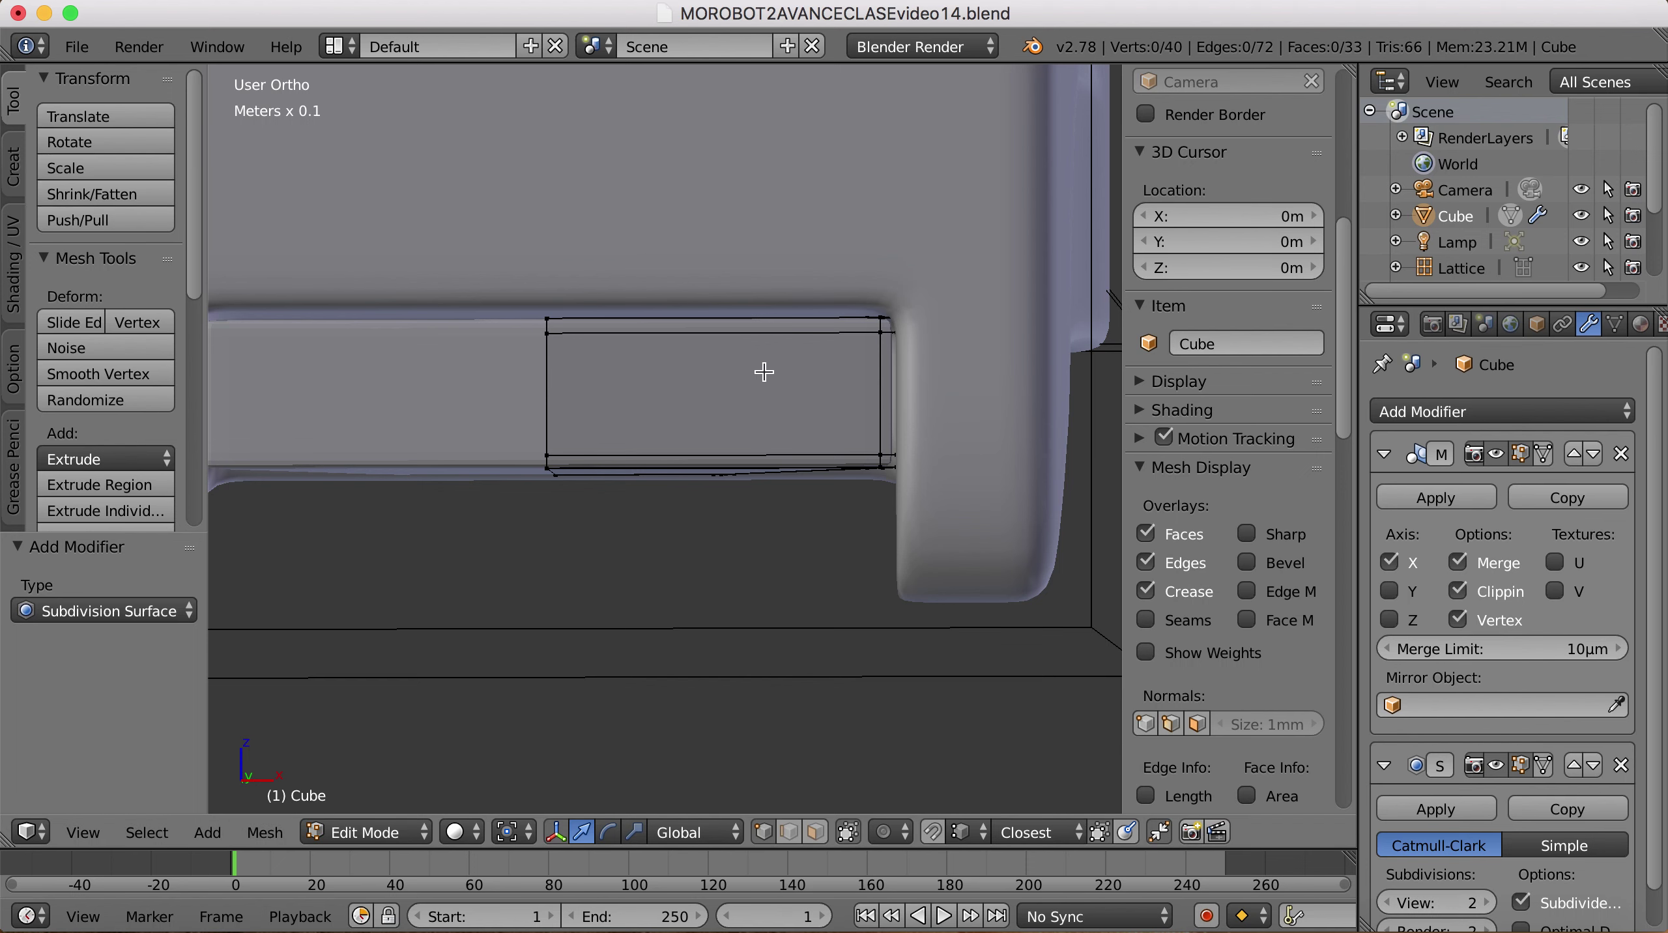
# Step: Return to Object Mode and apply smooth shading to the visor block
pyautogui.scroll(-3, 694, 411)
pyautogui.press('Tab')
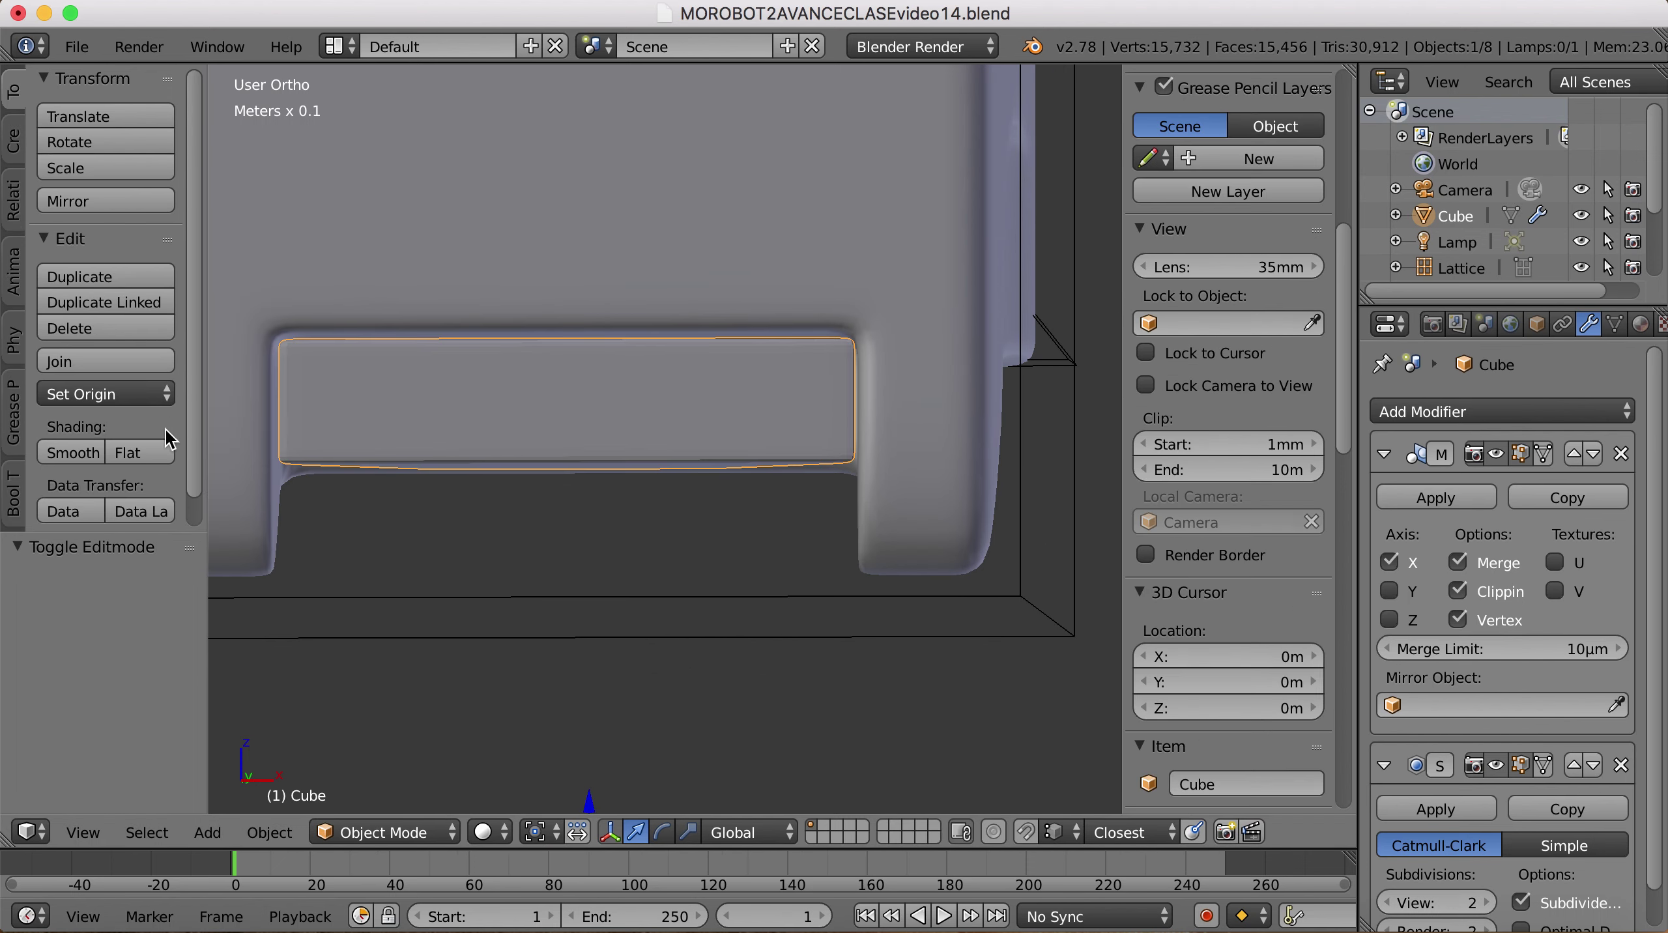
pyautogui.click(84, 453)
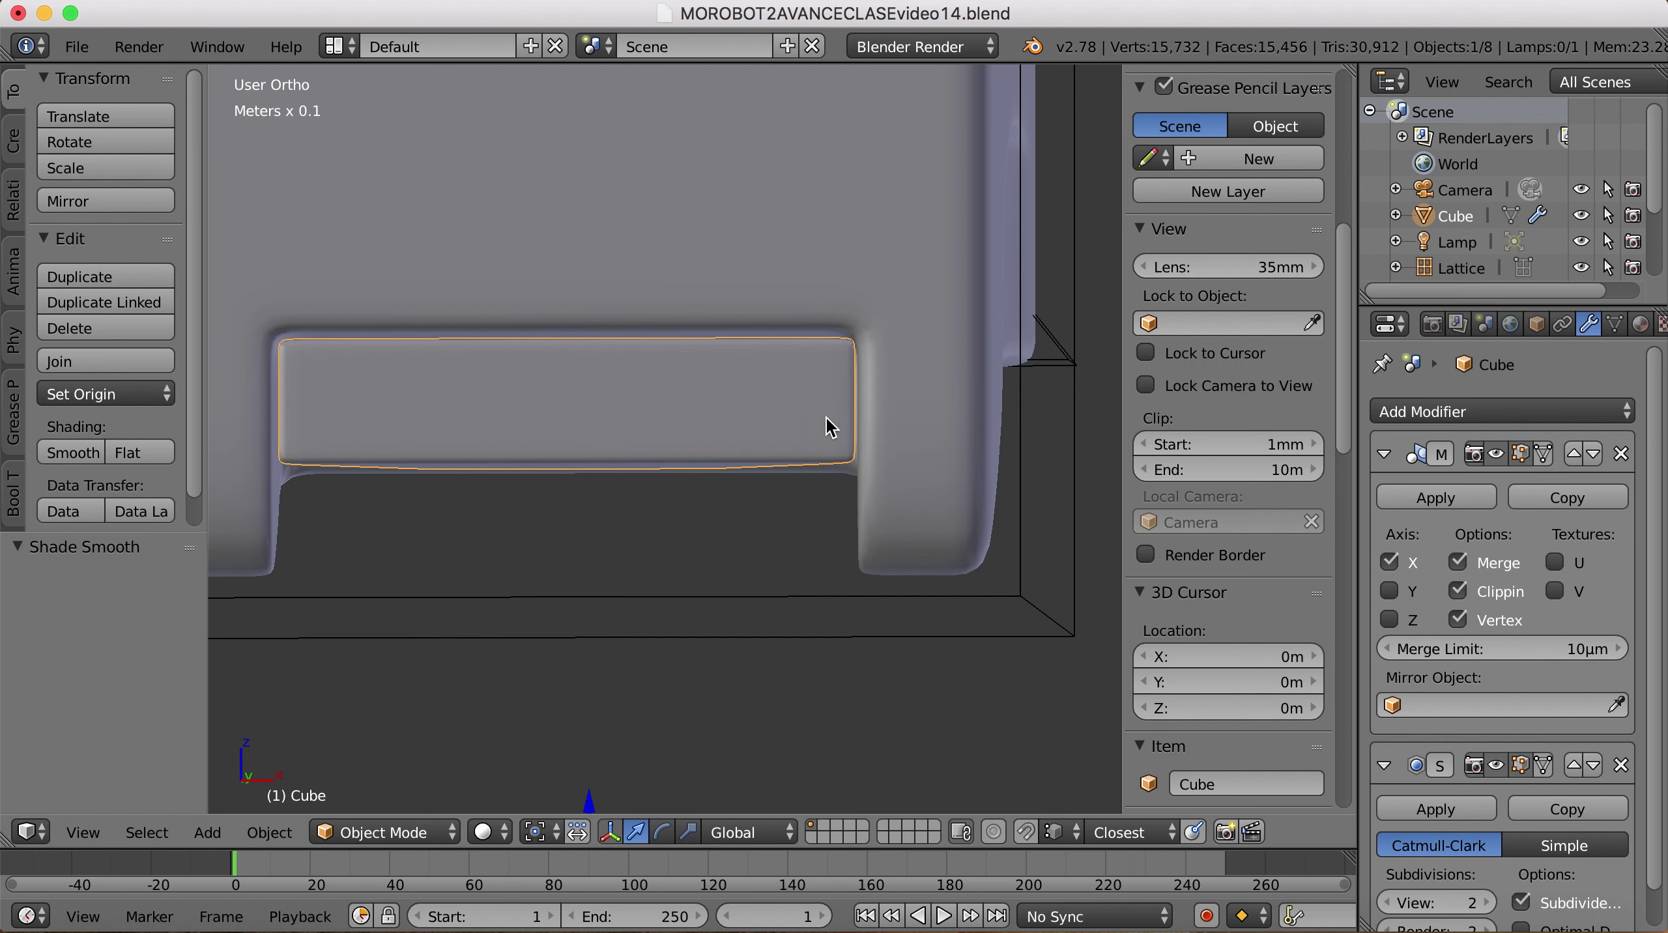
pyautogui.moveTo(826, 416); pyautogui.dragTo(844, 482, button='middle')
# Step: In wireframe Edit Mode, select the visor block's bottom vertices, move them about 2.6 cm down along Z, and deselect them
pyautogui.press('Tab')
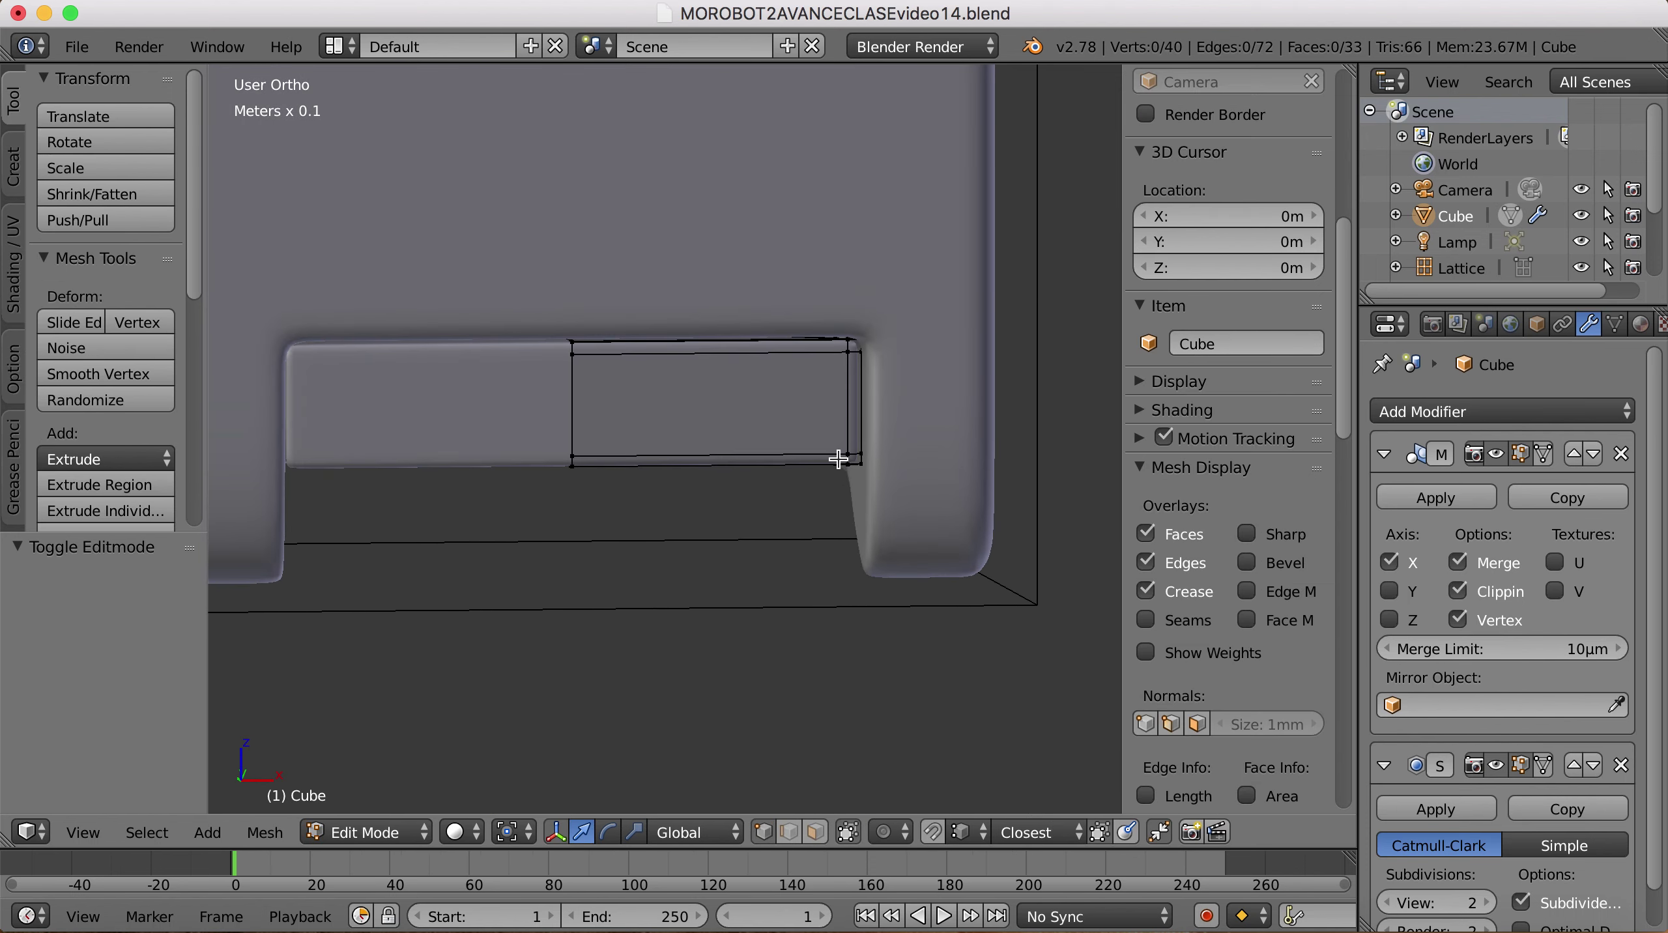
pyautogui.scroll(1, 661, 481)
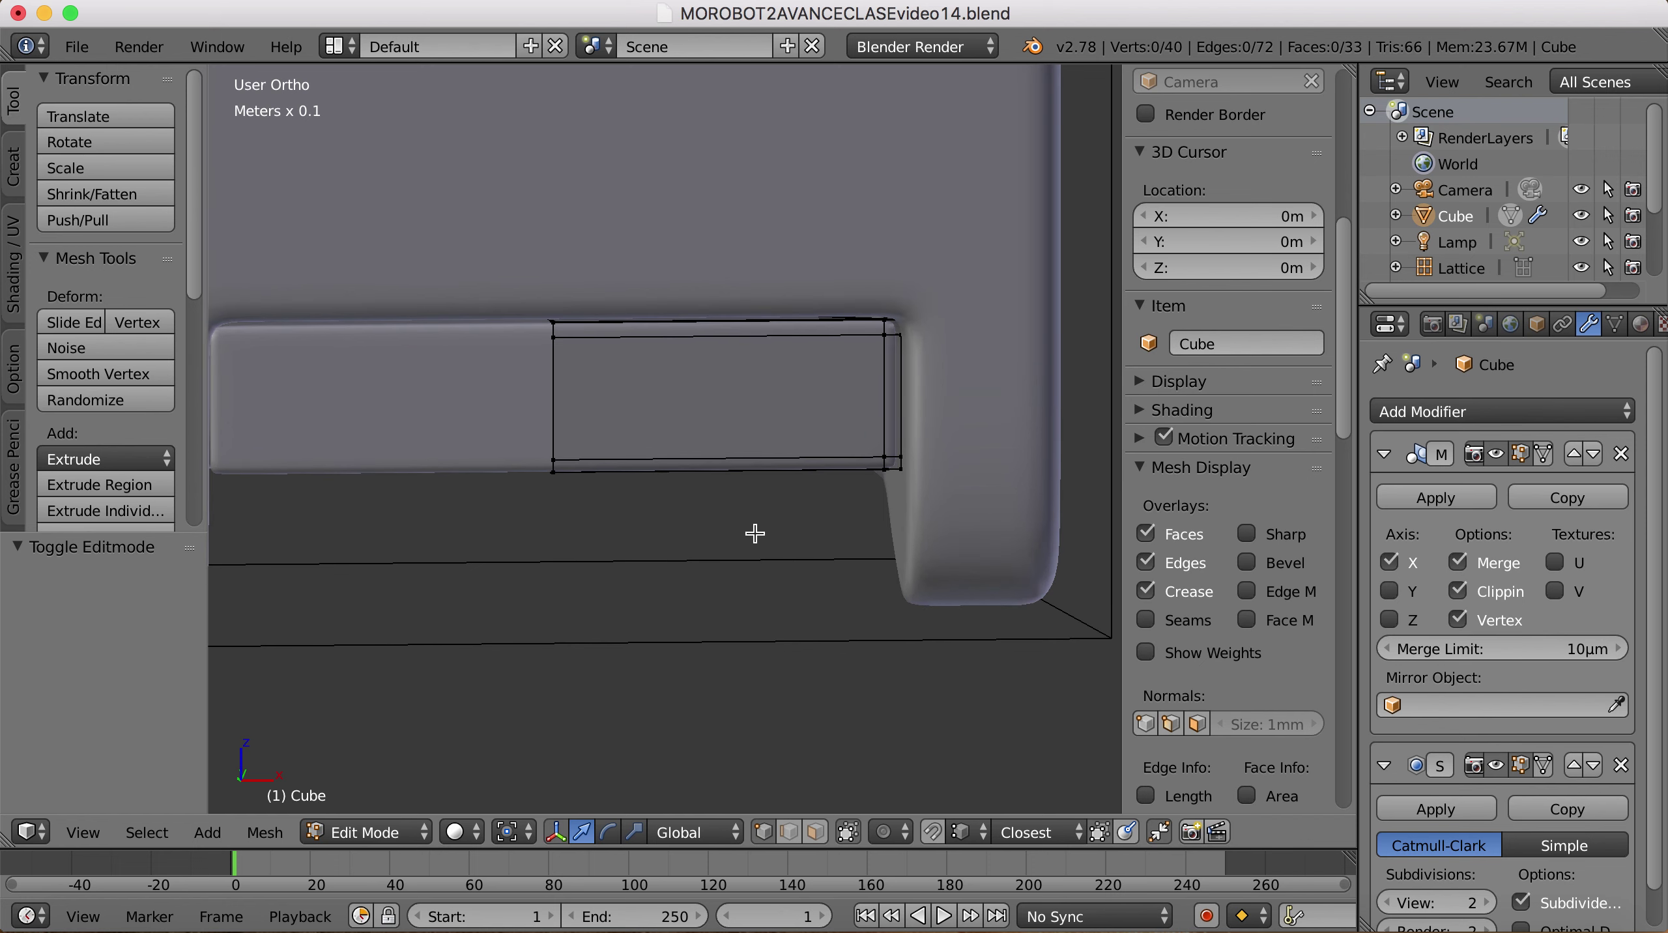
pyautogui.press('z')
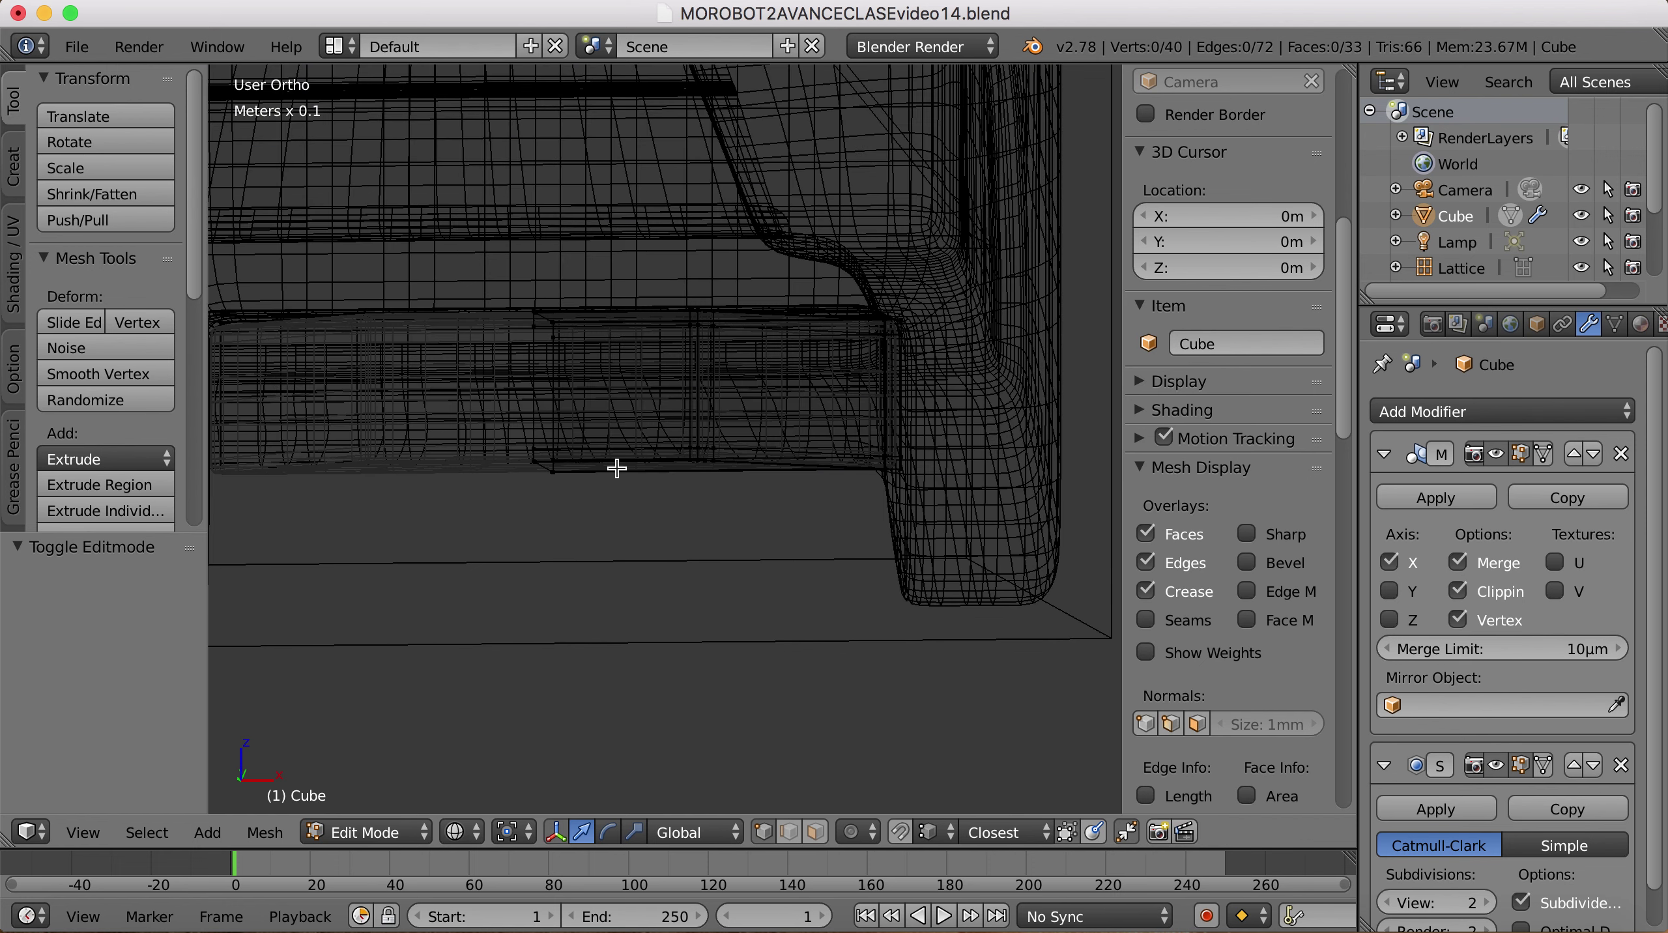
pyautogui.press('z')
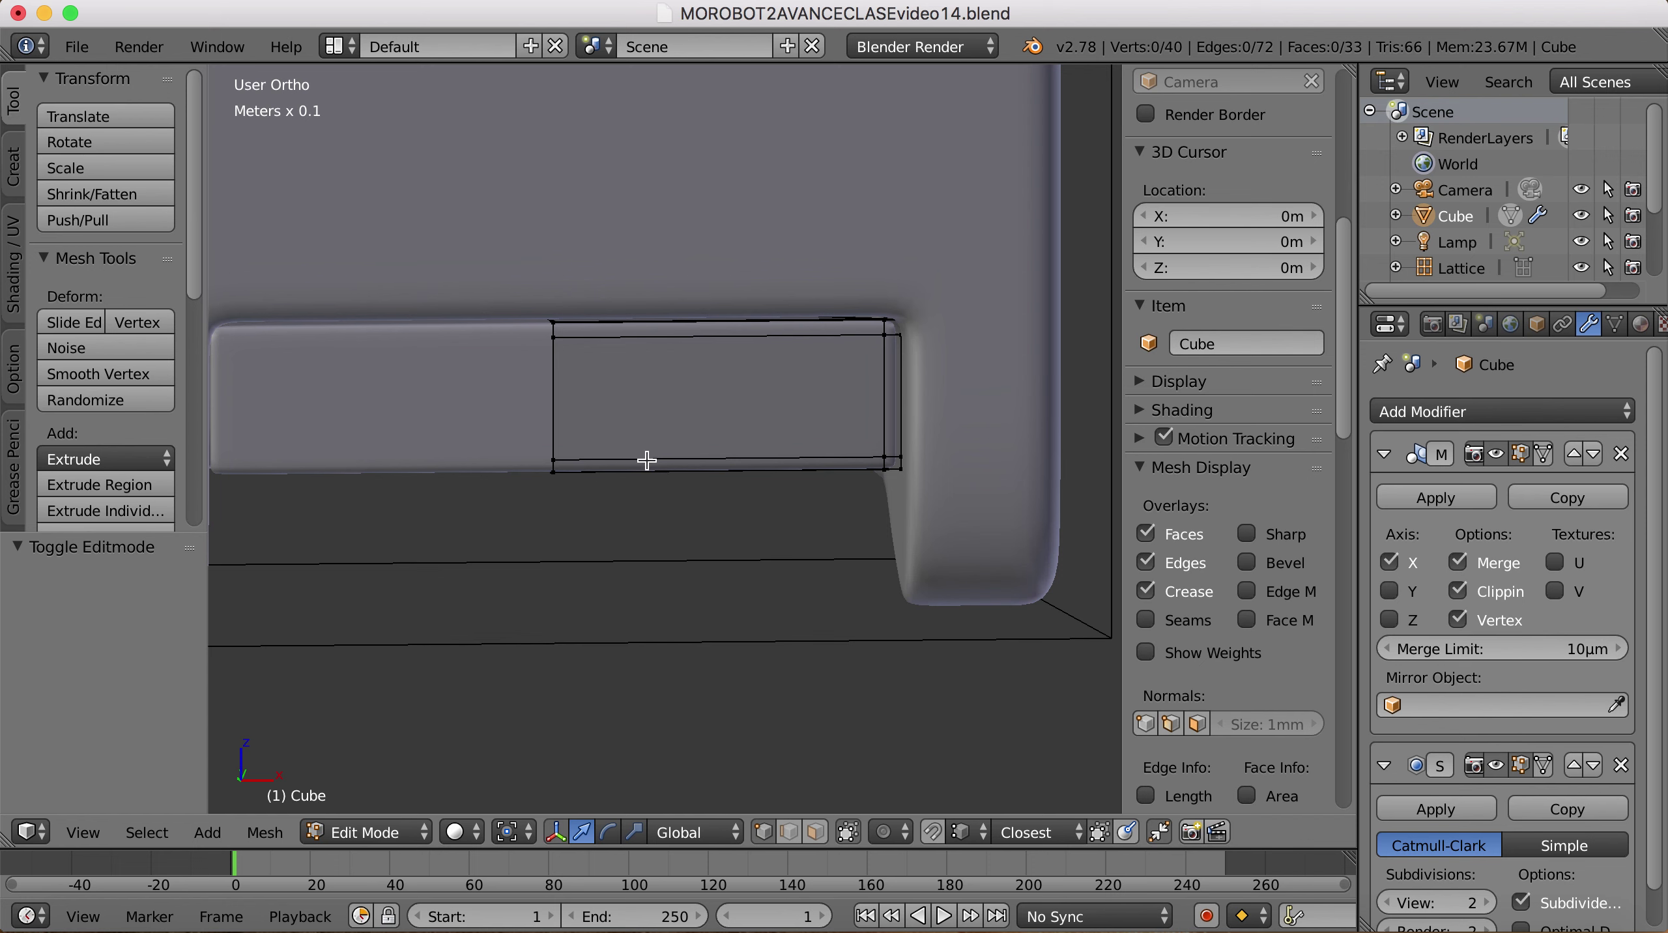
pyautogui.scroll(3, 591, 444)
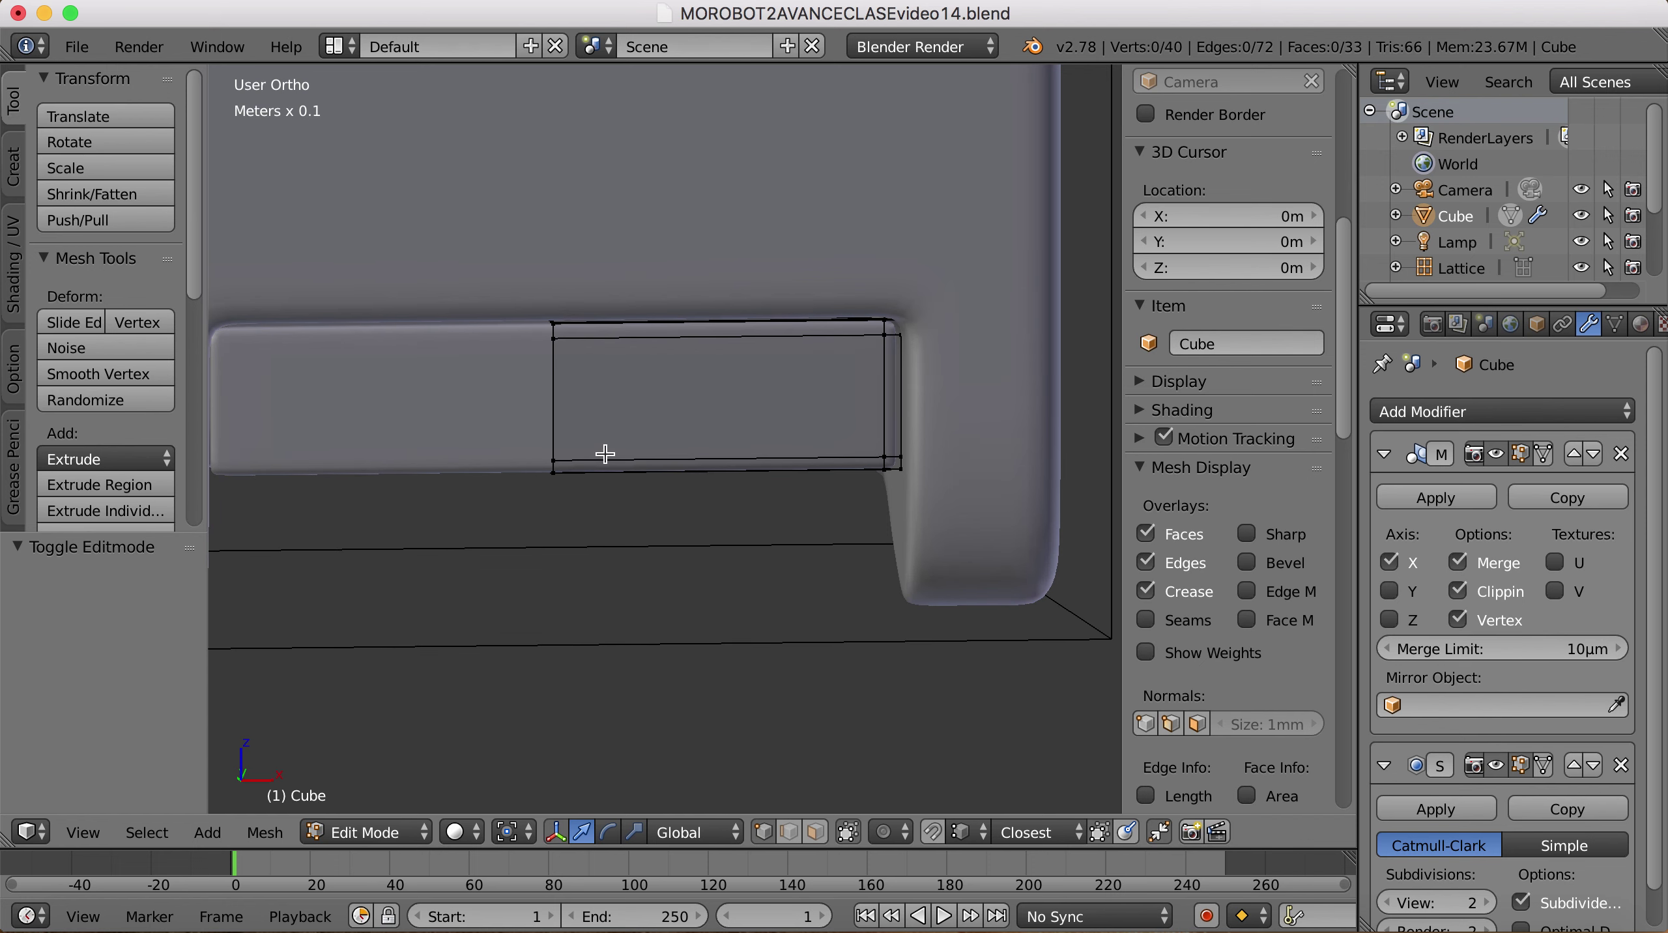
pyautogui.press('z')
pyautogui.scroll(2, 606, 461)
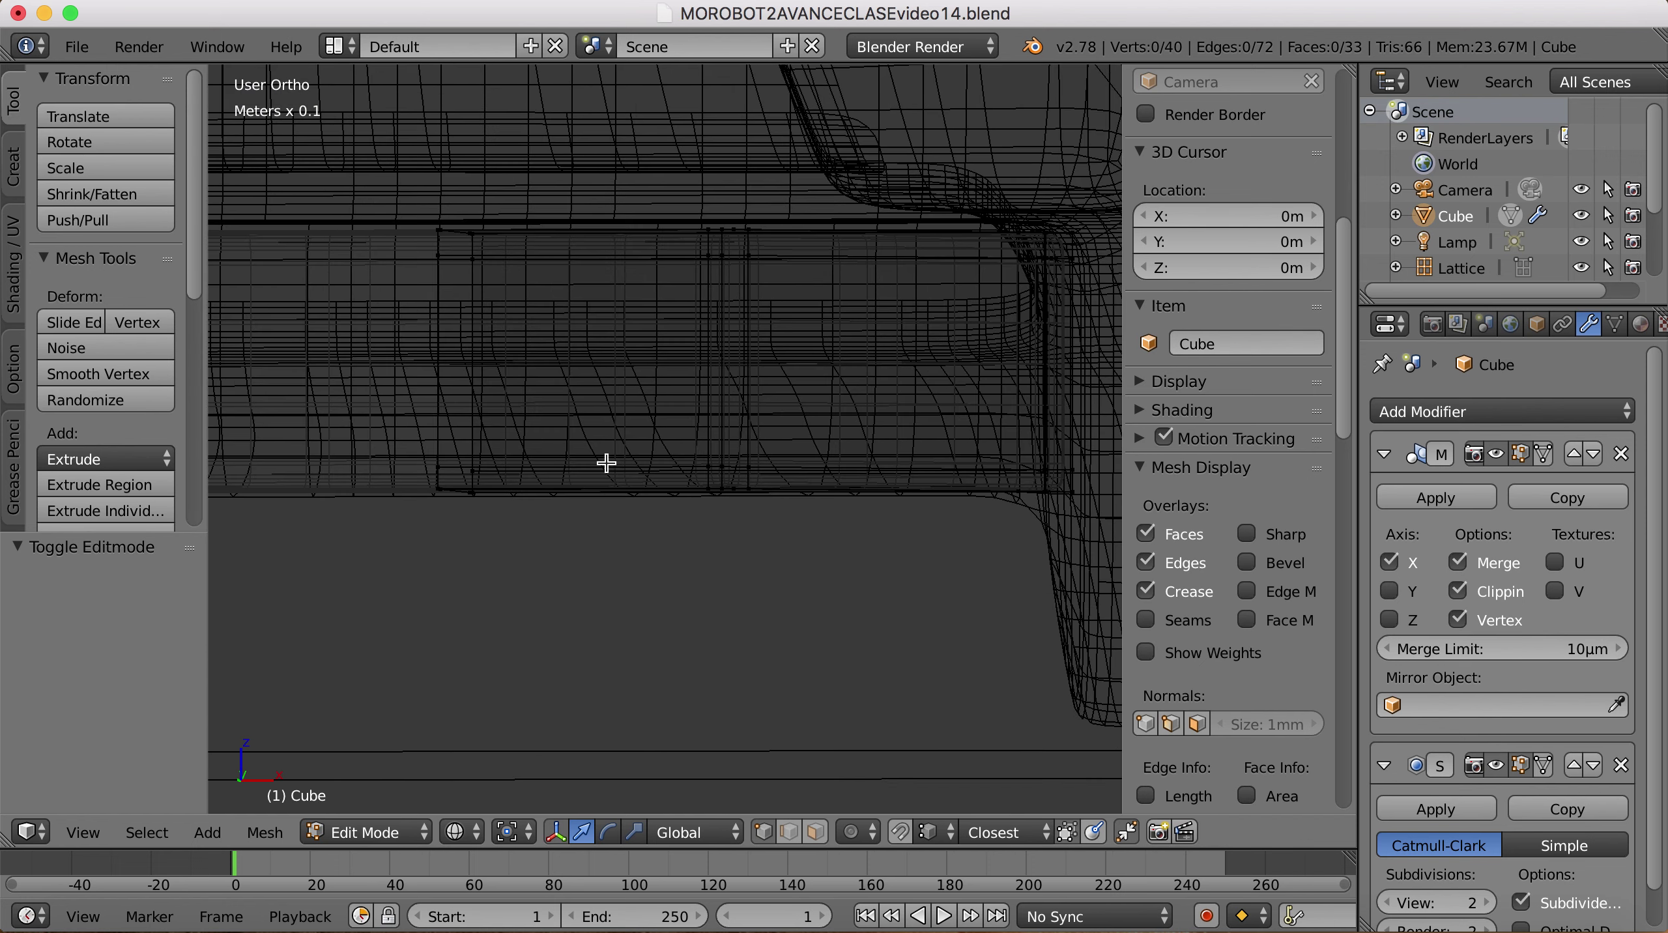
pyautogui.moveTo(735, 482); pyautogui.dragTo(974, 464, button='middle')
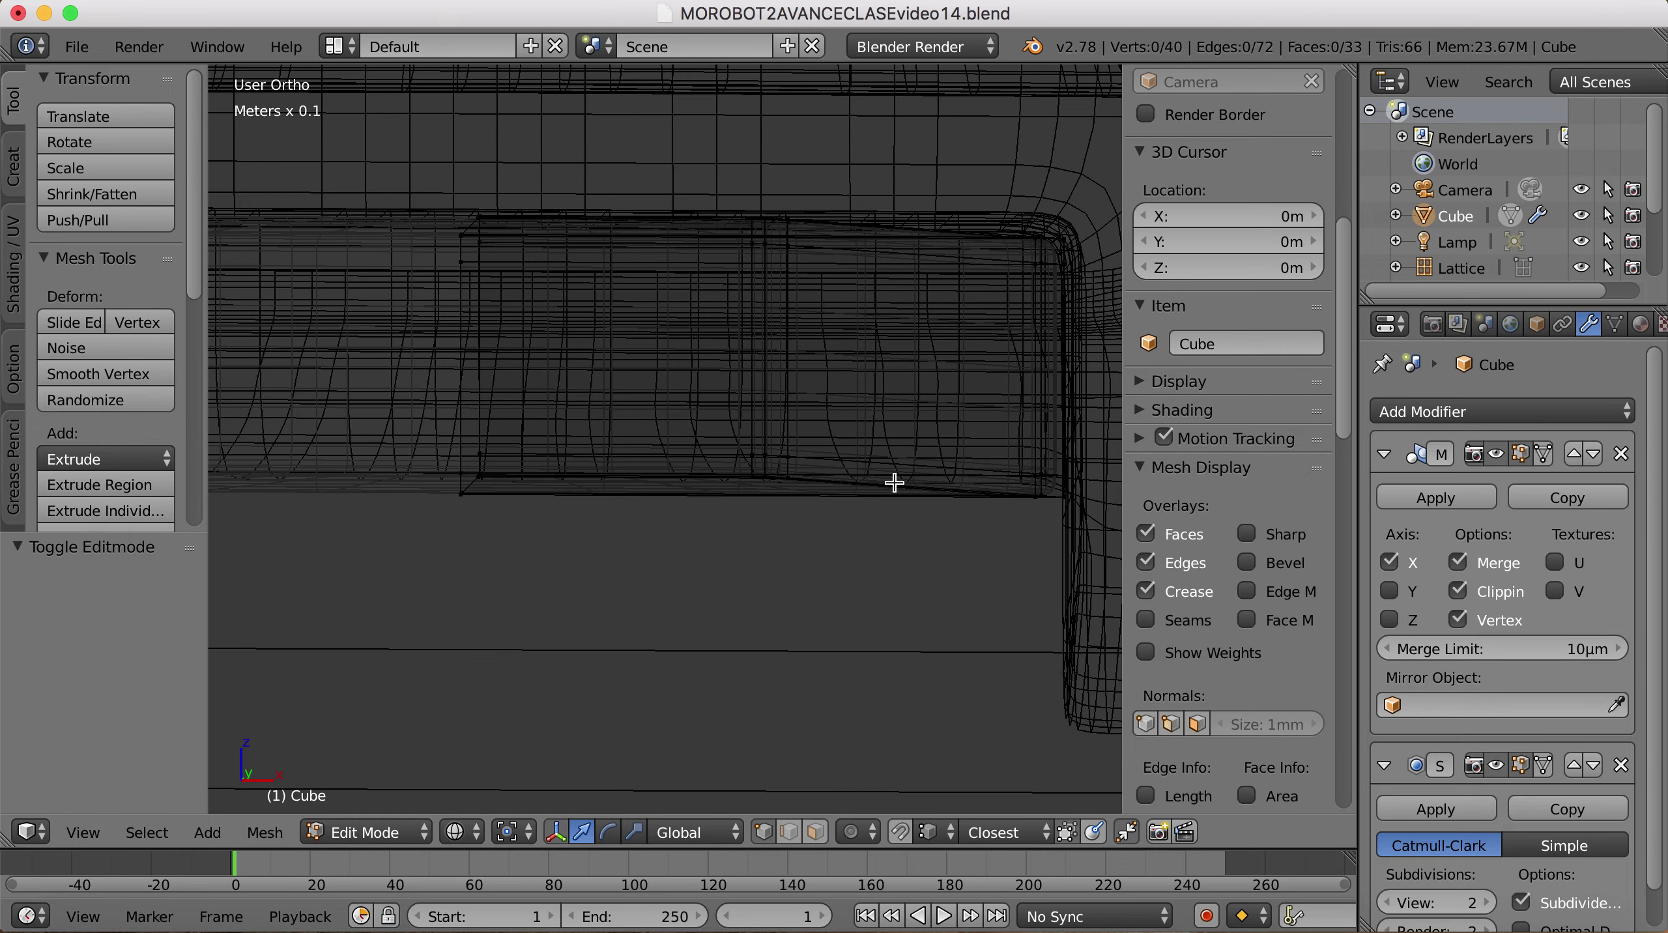
pyautogui.scroll(-2, 894, 482)
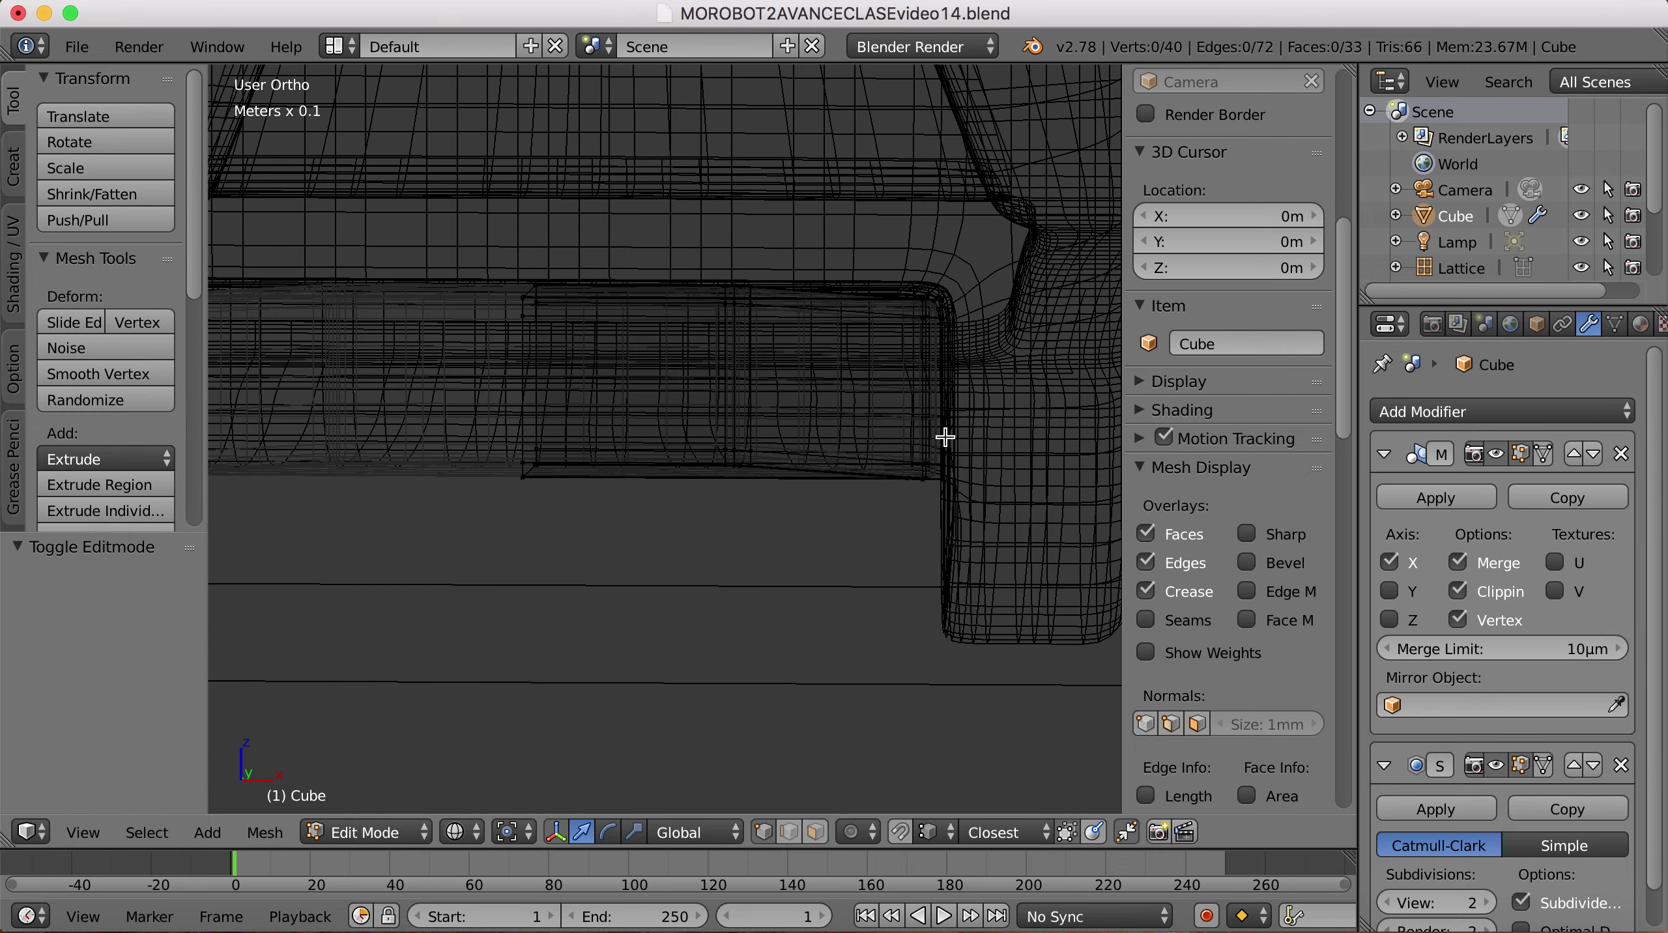
pyautogui.moveTo(939, 440)
pyautogui.keyDown('ctrl'); pyautogui.mouseDown()
pyautogui.moveTo(508, 434)
pyautogui.moveTo(490, 486)
pyautogui.moveTo(761, 520)
pyautogui.moveTo(972, 487)
pyautogui.moveTo(960, 445)
pyautogui.mouseUp(); pyautogui.keyUp('ctrl')
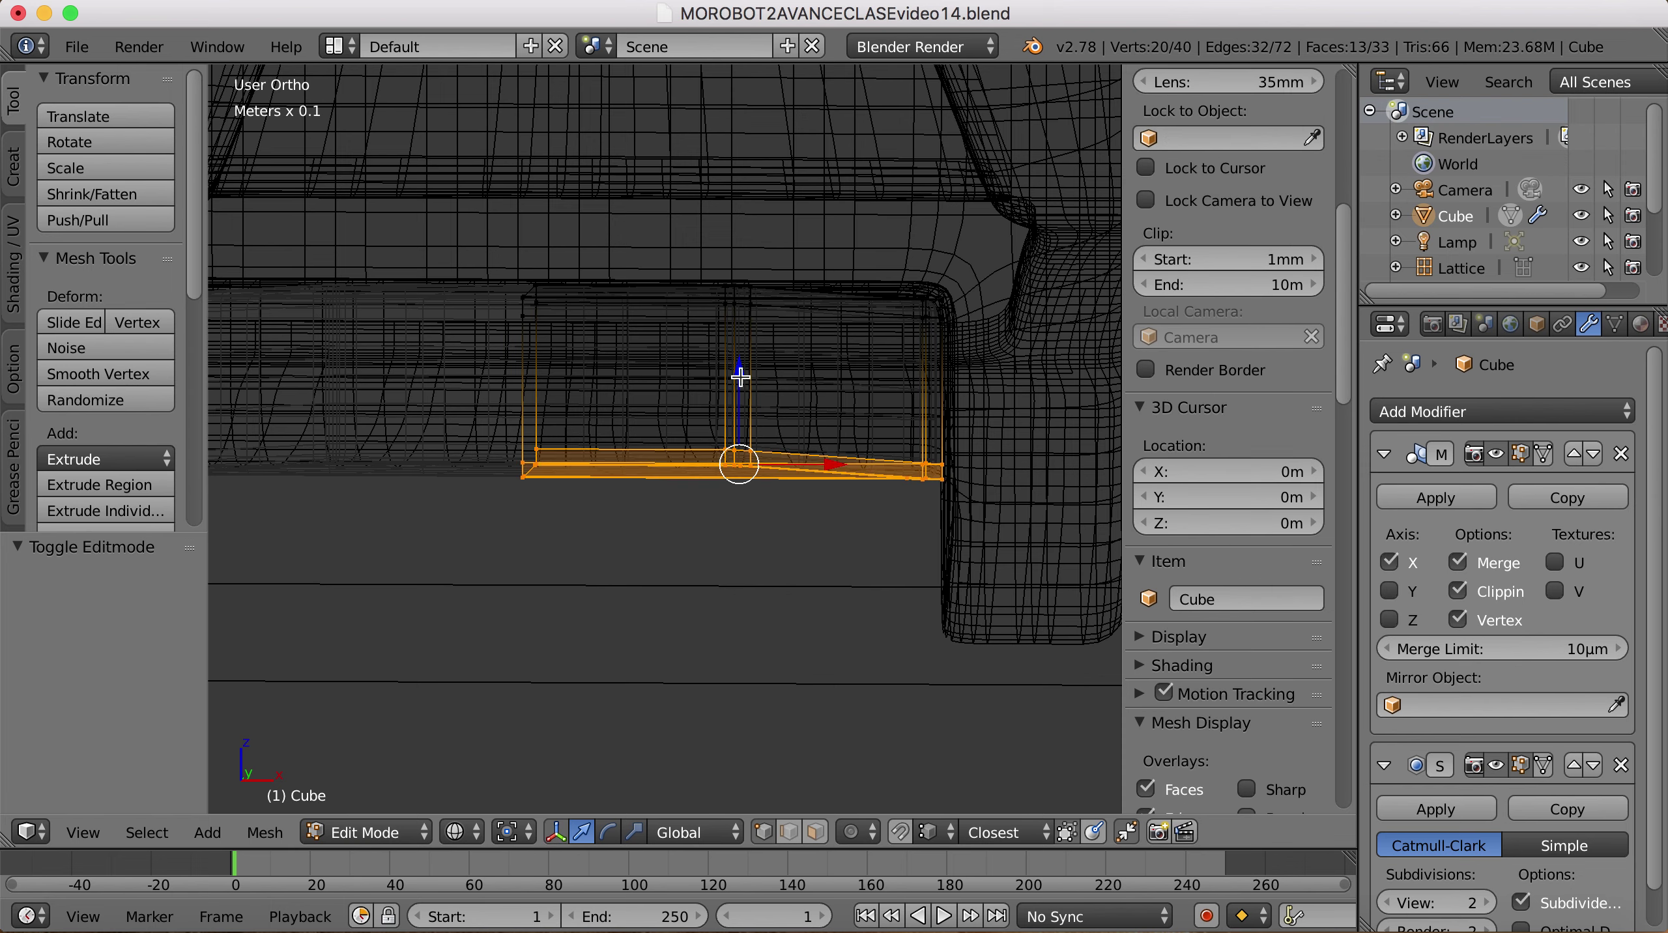
pyautogui.moveTo(741, 377); pyautogui.dragTo(741, 429)
pyautogui.press('KP_1')
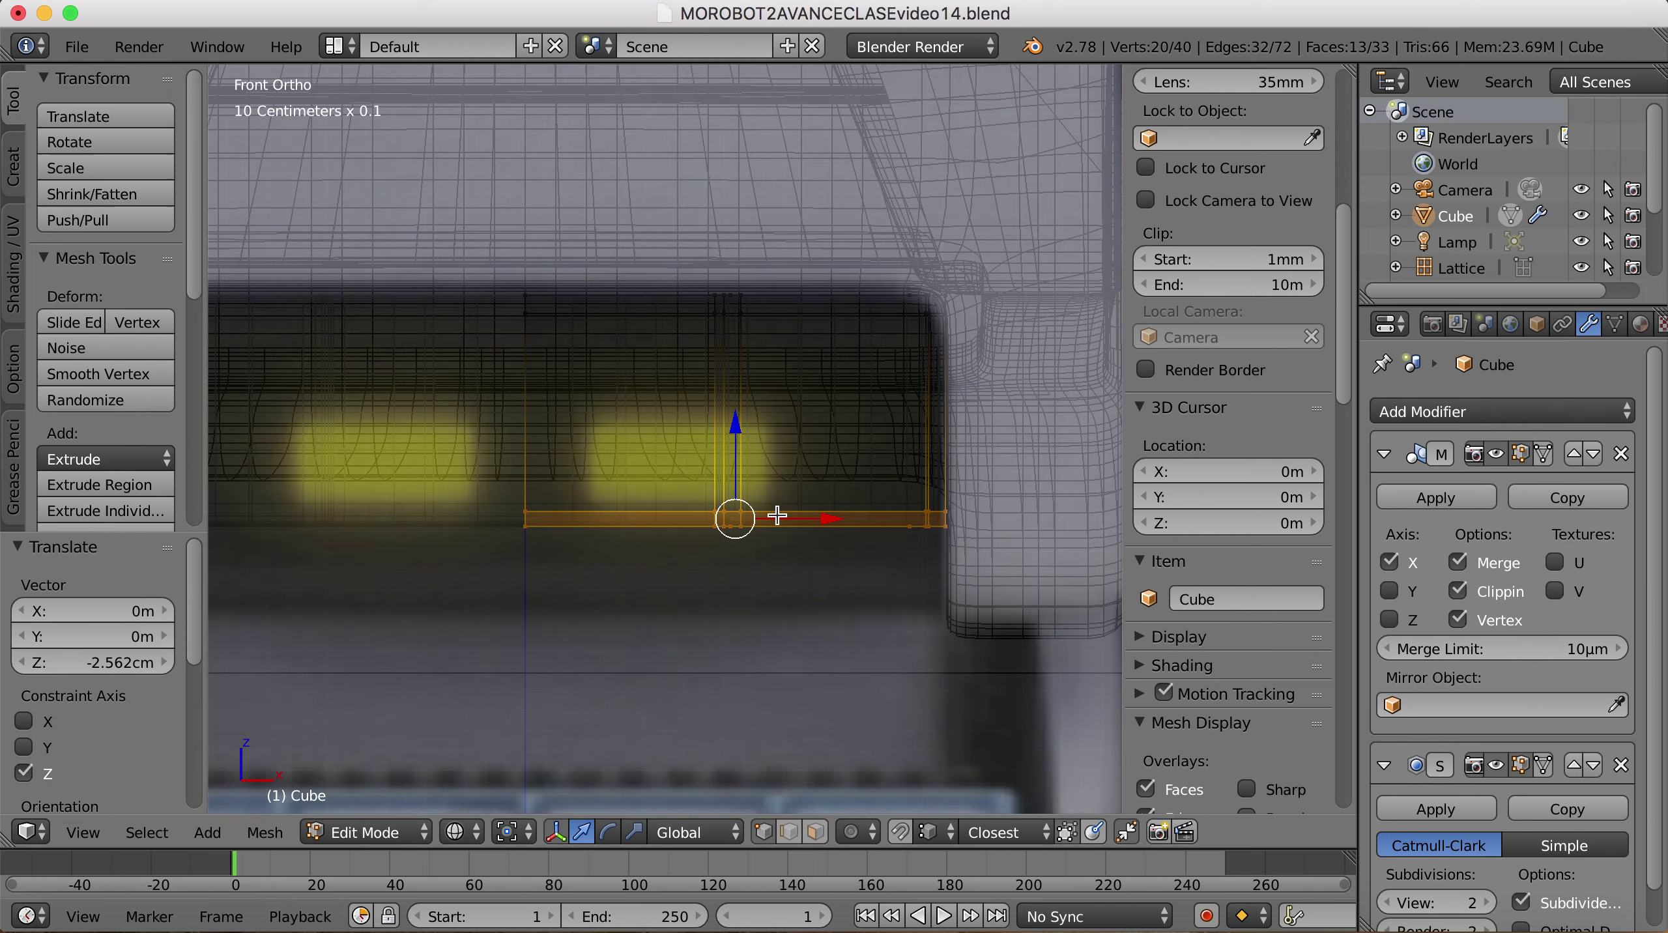
pyautogui.press('a')
# Step: In solid shading, add a centred horizontal loop cut halfway up the visor block and deselect it
pyautogui.scroll(-1, 789, 510)
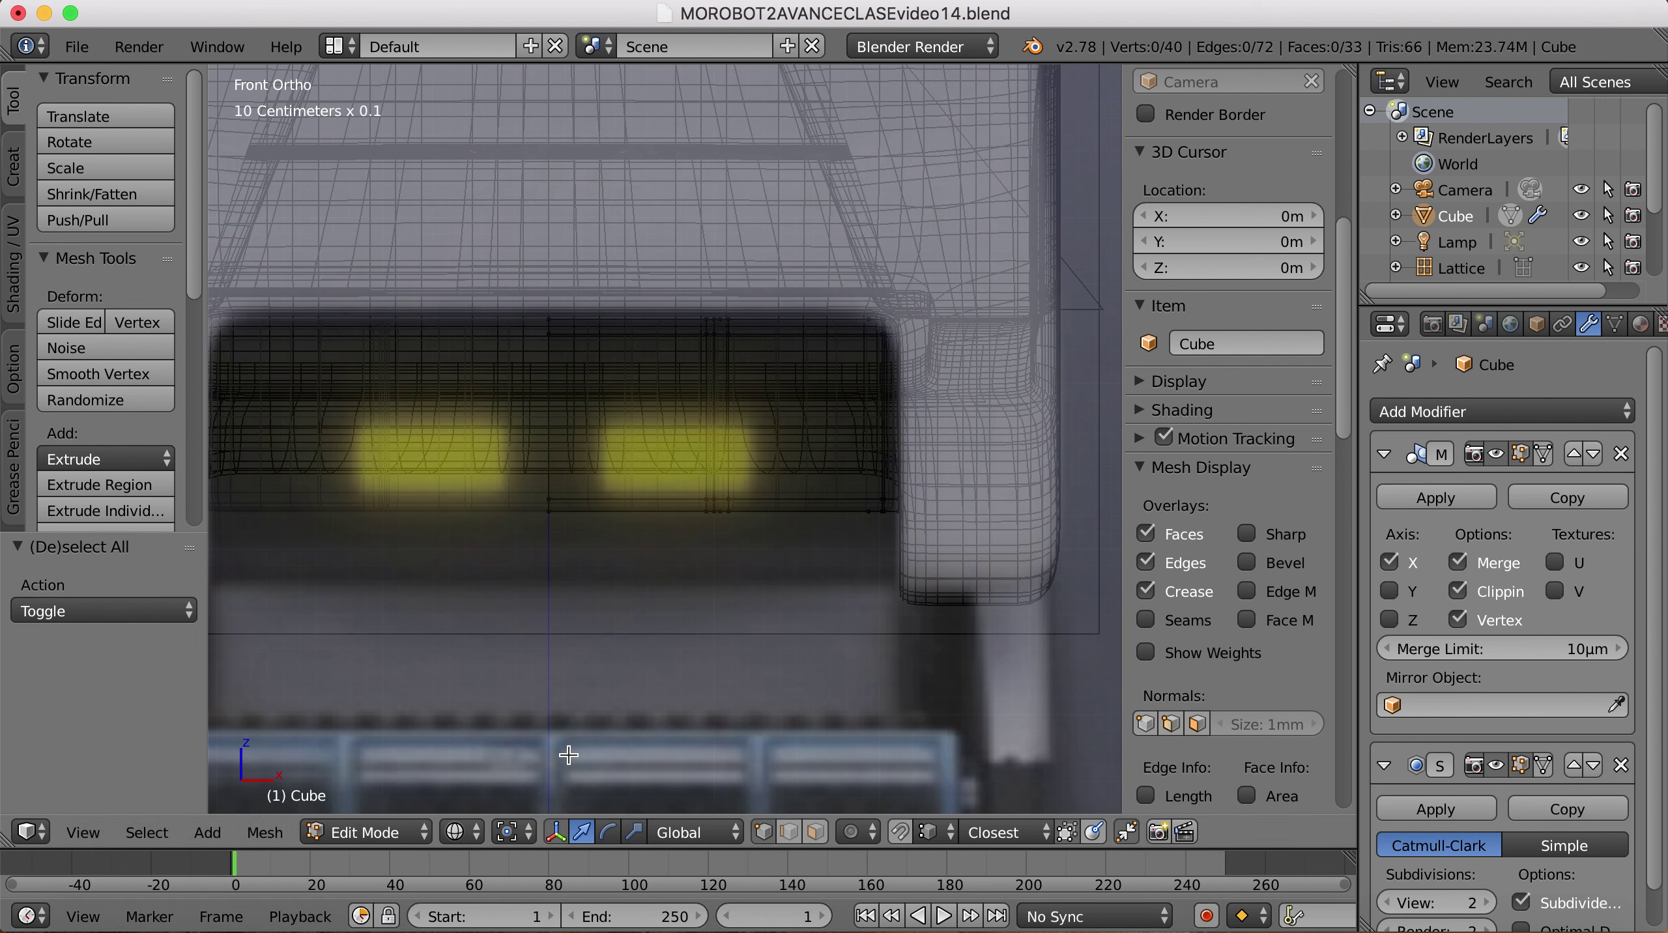
pyautogui.press('z')
pyautogui.moveTo(767, 524)
pyautogui.mouseDown(button='middle')
pyautogui.moveTo(745, 526)
pyautogui.moveTo(823, 521)
pyautogui.moveTo(759, 529)
pyautogui.moveTo(719, 493)
pyautogui.mouseUp(button='middle')
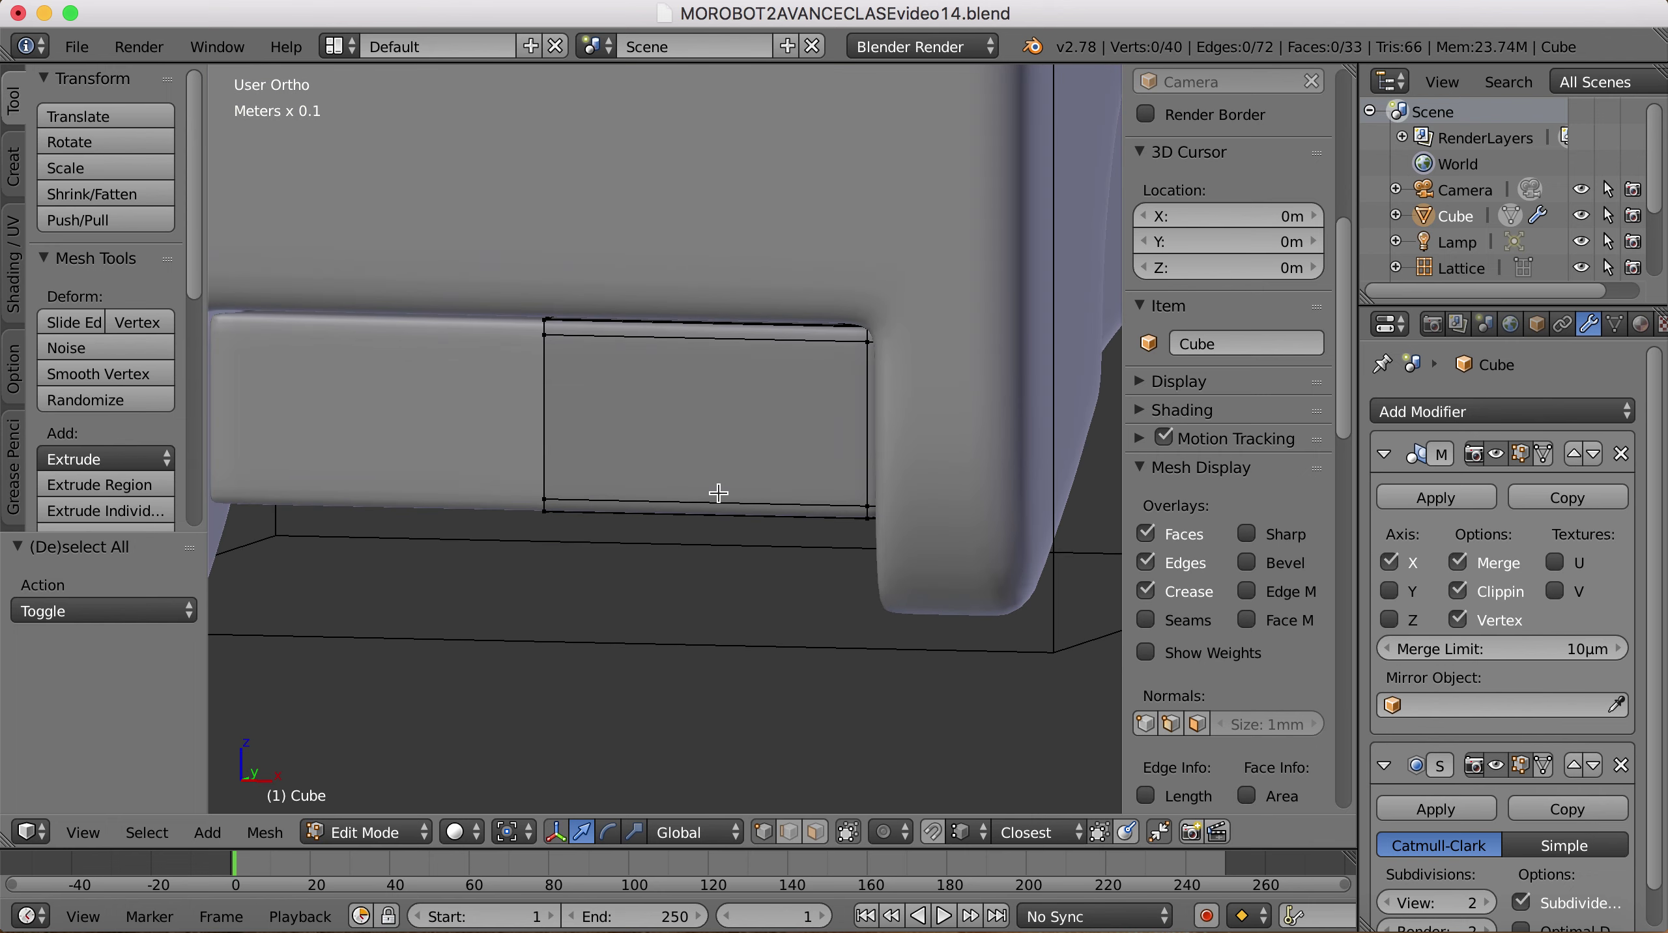
pyautogui.hotkey('ctrl', 'r')
pyautogui.click(568, 405)
pyautogui.rightClick(776, 471)
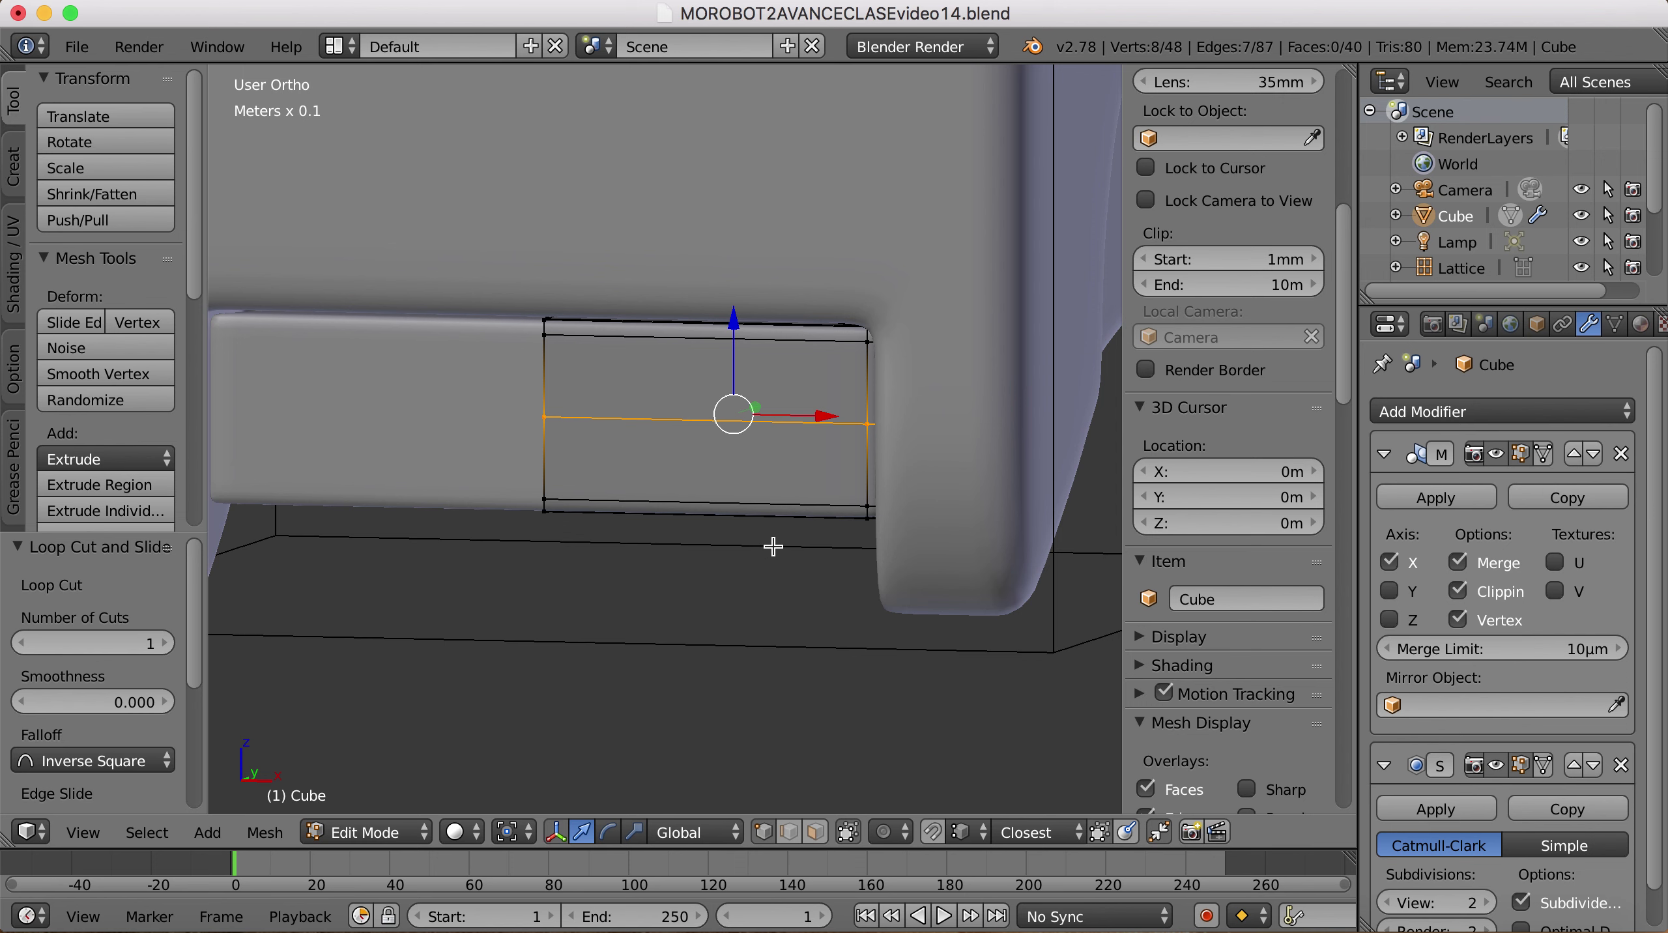
pyautogui.press('a')
# Step: In right-side wireframe view, select the visor block's bottom vertices, move them about 2.1 cm up along Z, and deselect them
pyautogui.press('KP_3')
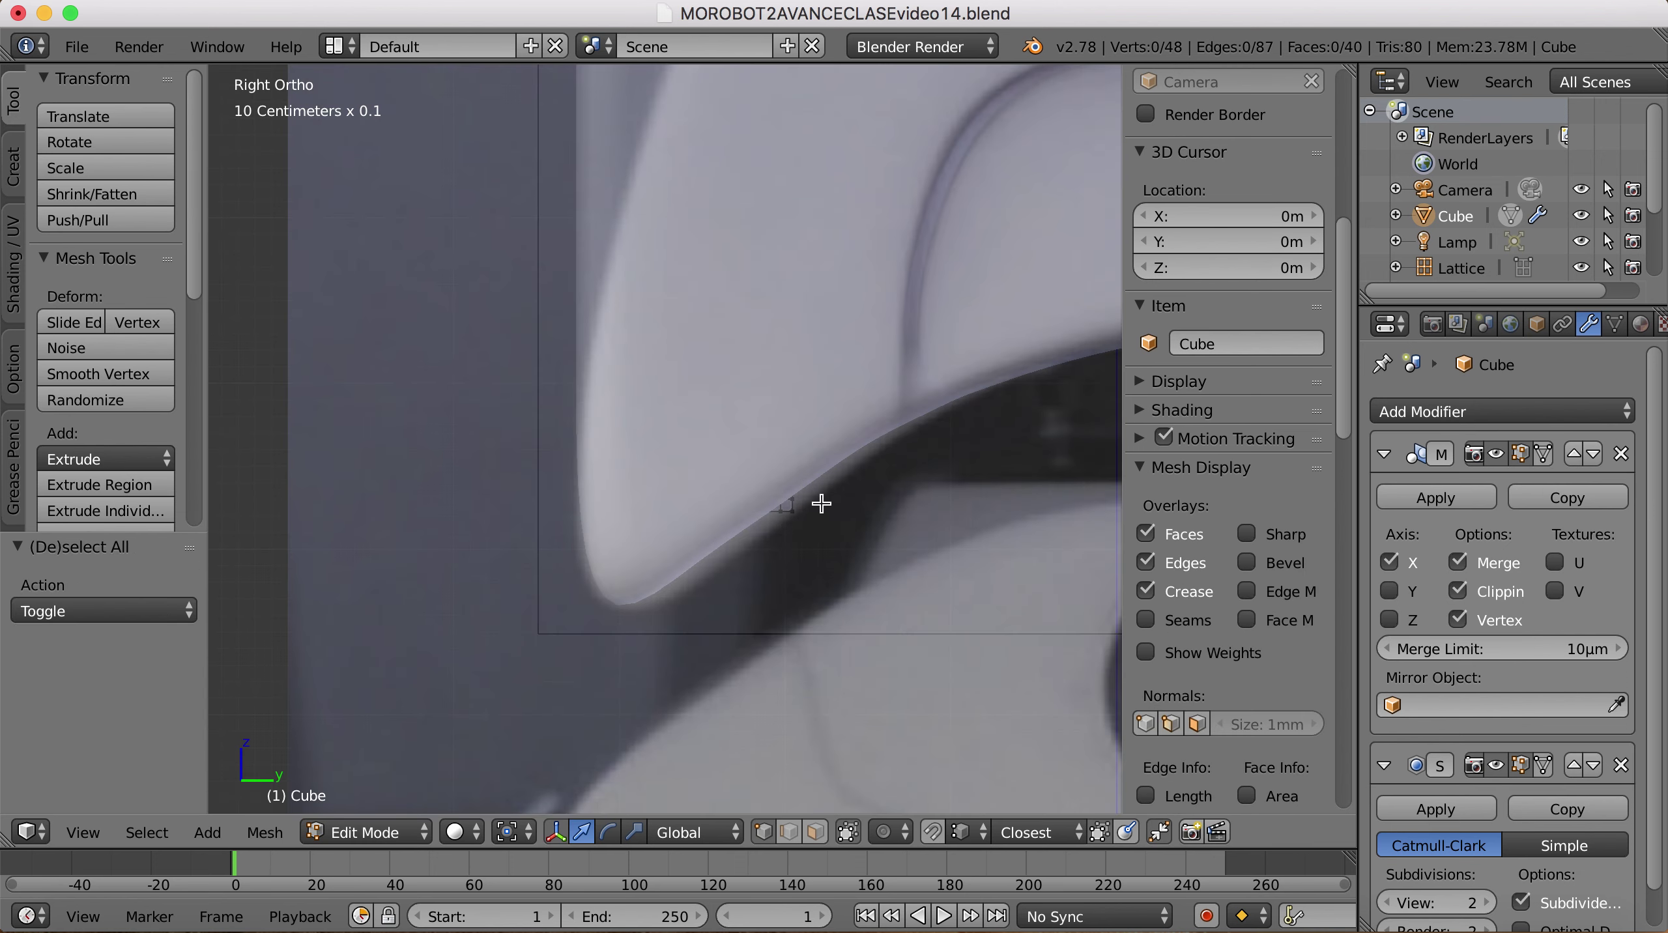
pyautogui.moveTo(768, 533); pyautogui.dragTo(758, 531, button='middle')
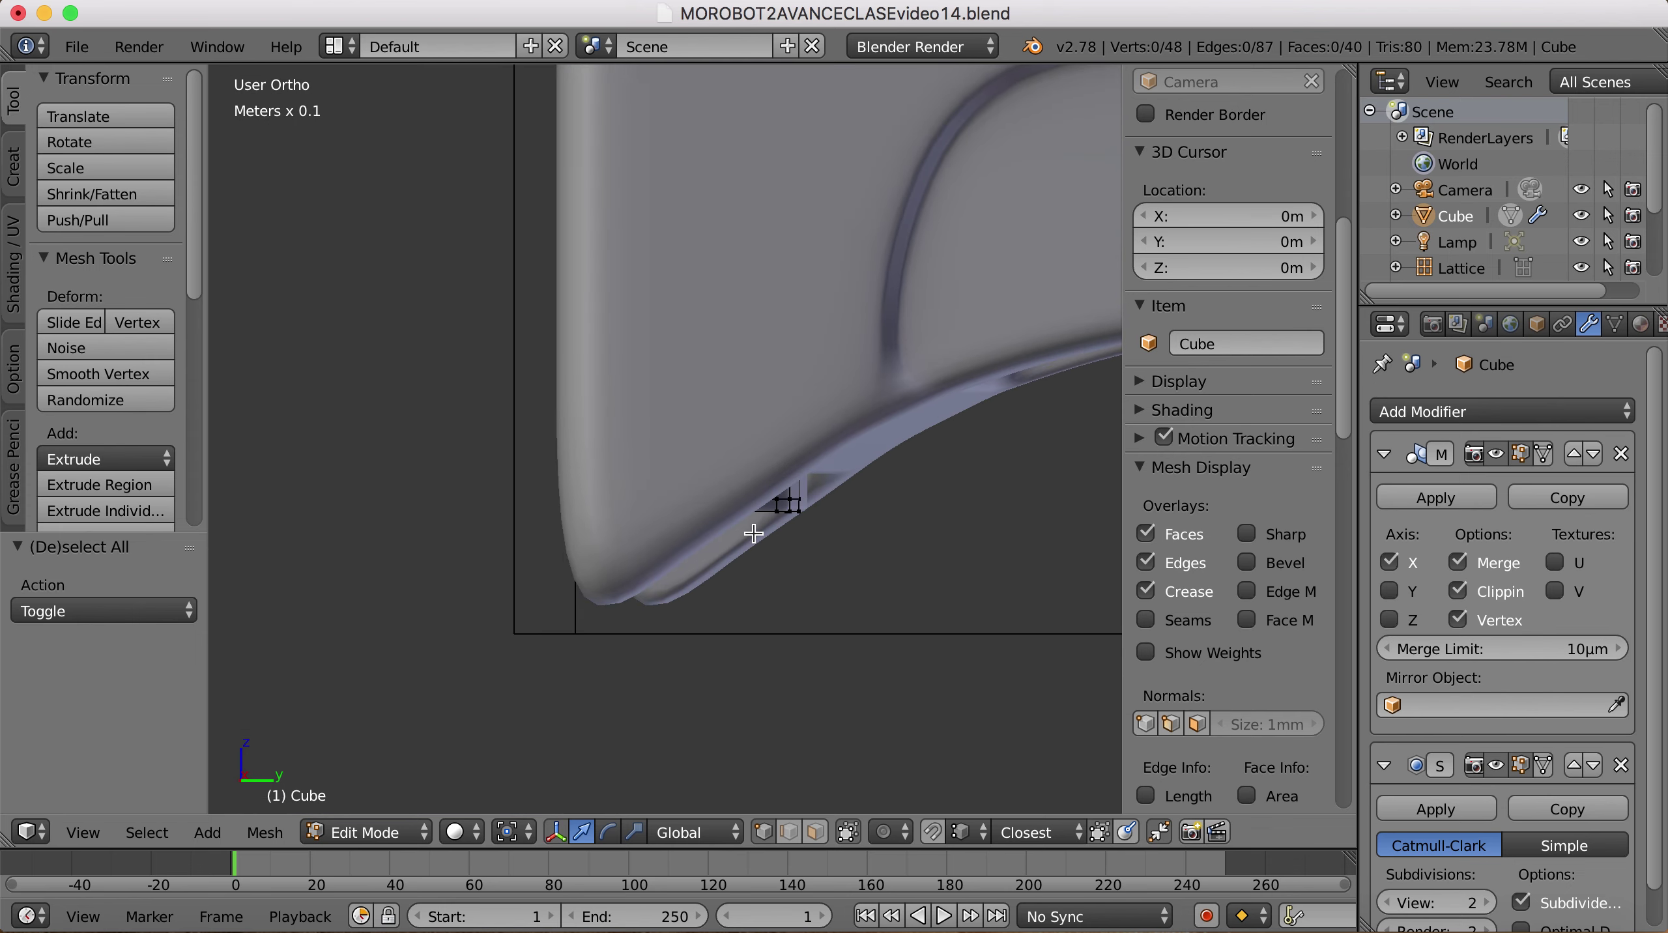
pyautogui.press('KP_3')
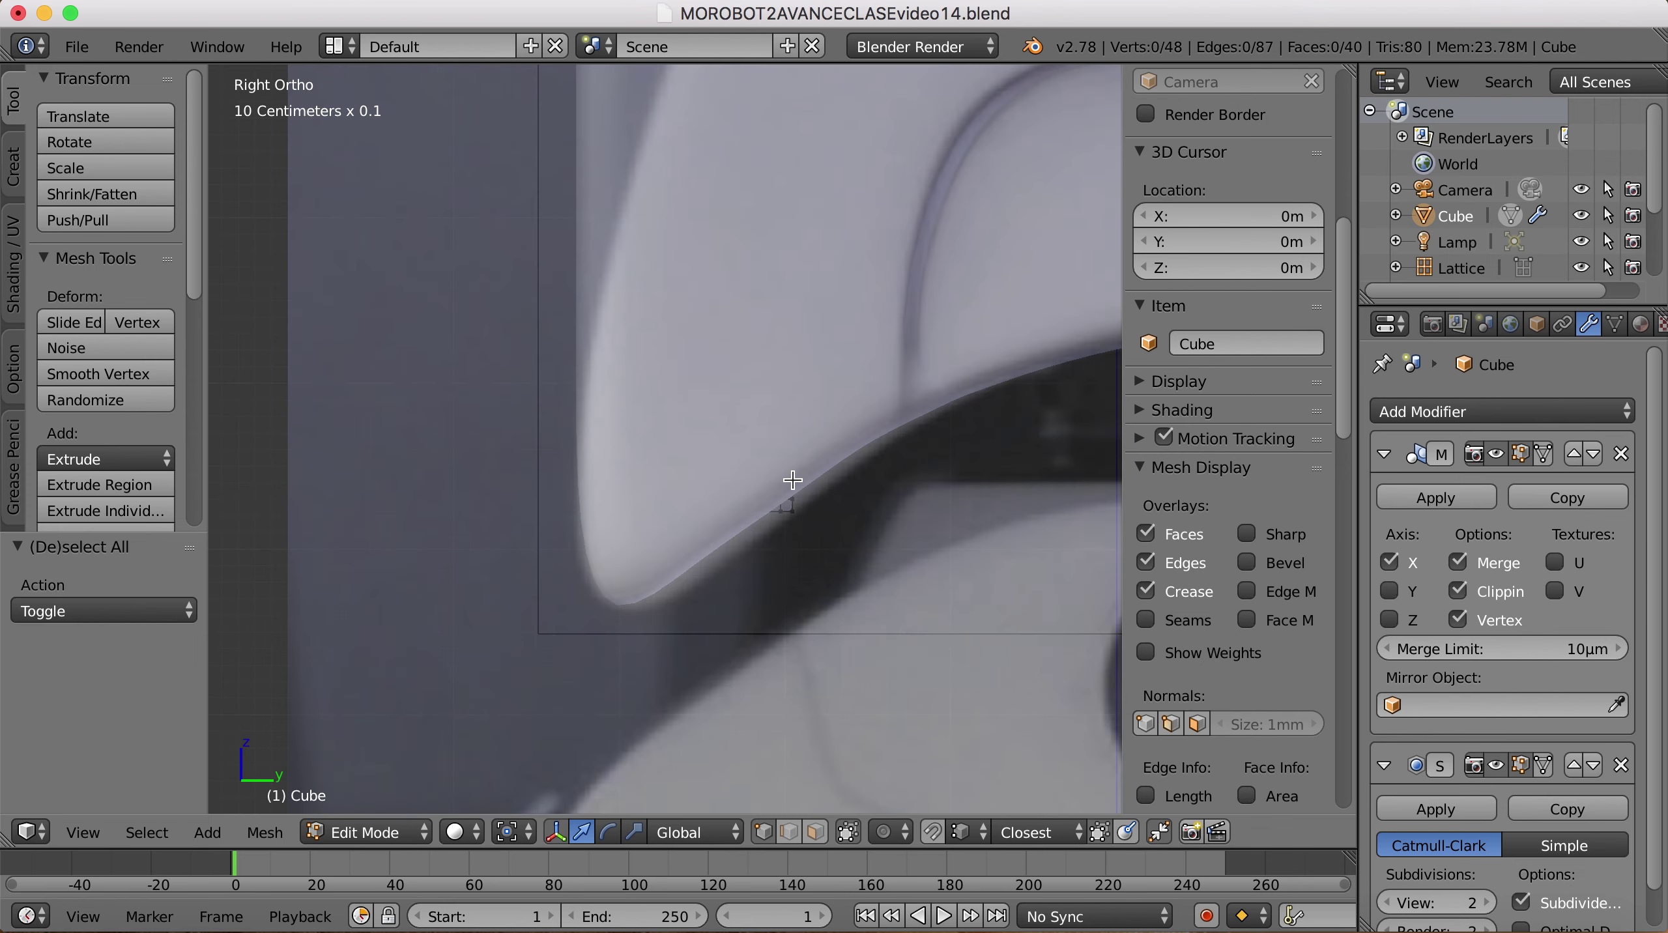
pyautogui.press('z')
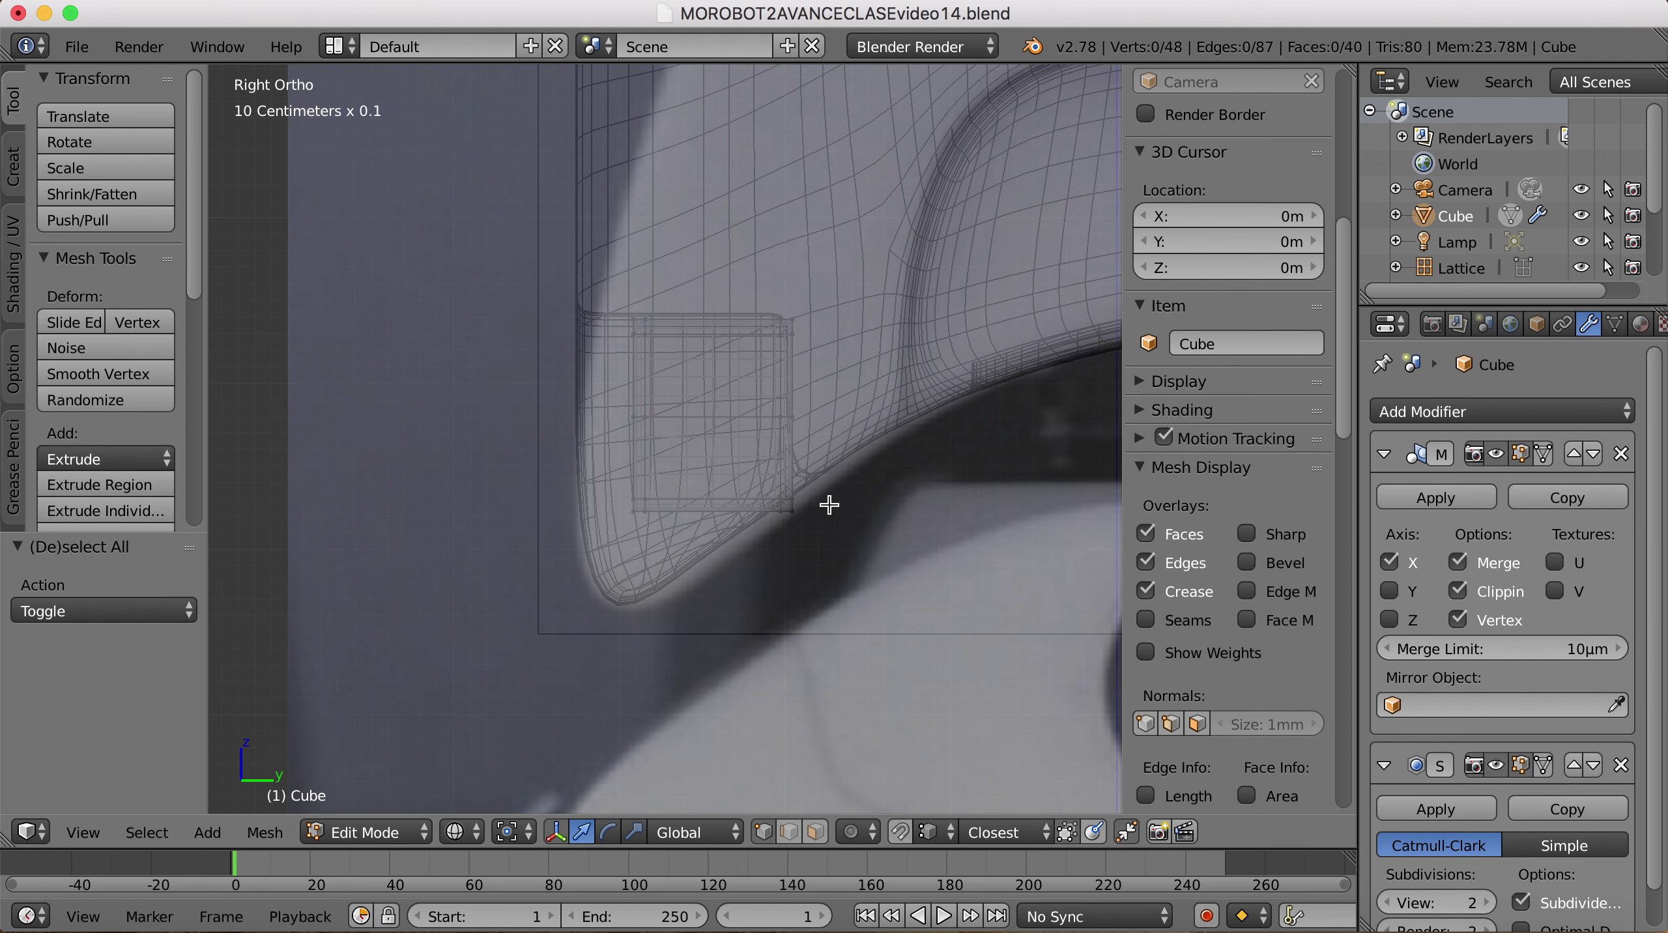
pyautogui.press('b')
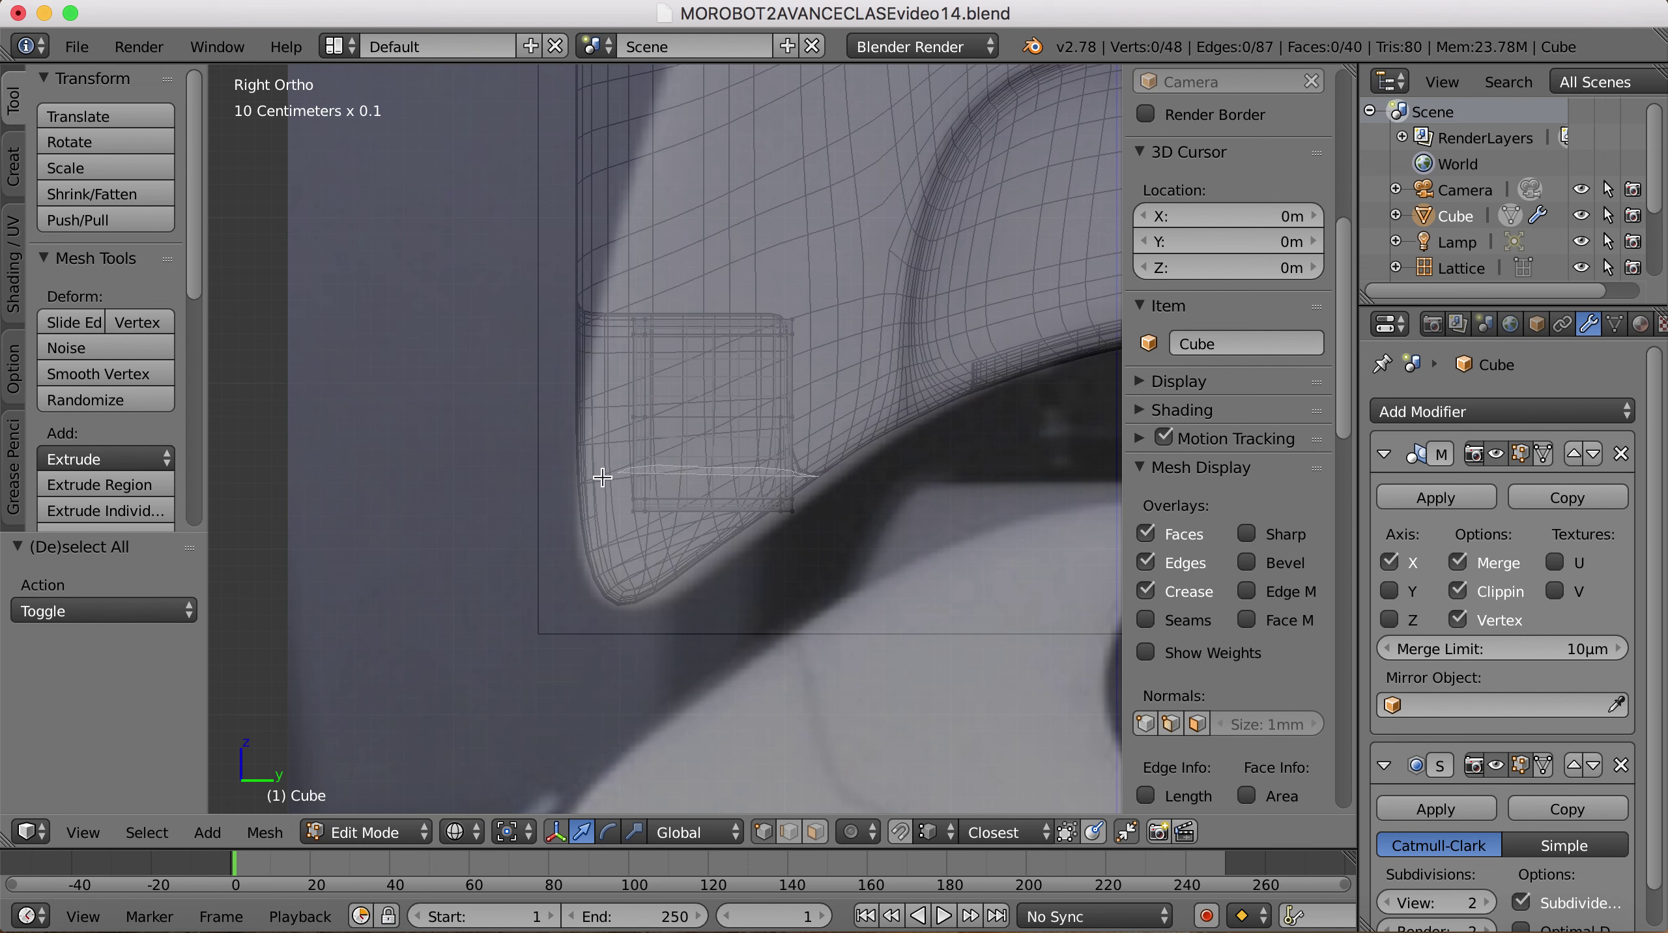
pyautogui.moveTo(594, 477); pyautogui.dragTo(822, 563)
pyautogui.press('g')
pyautogui.press('z')
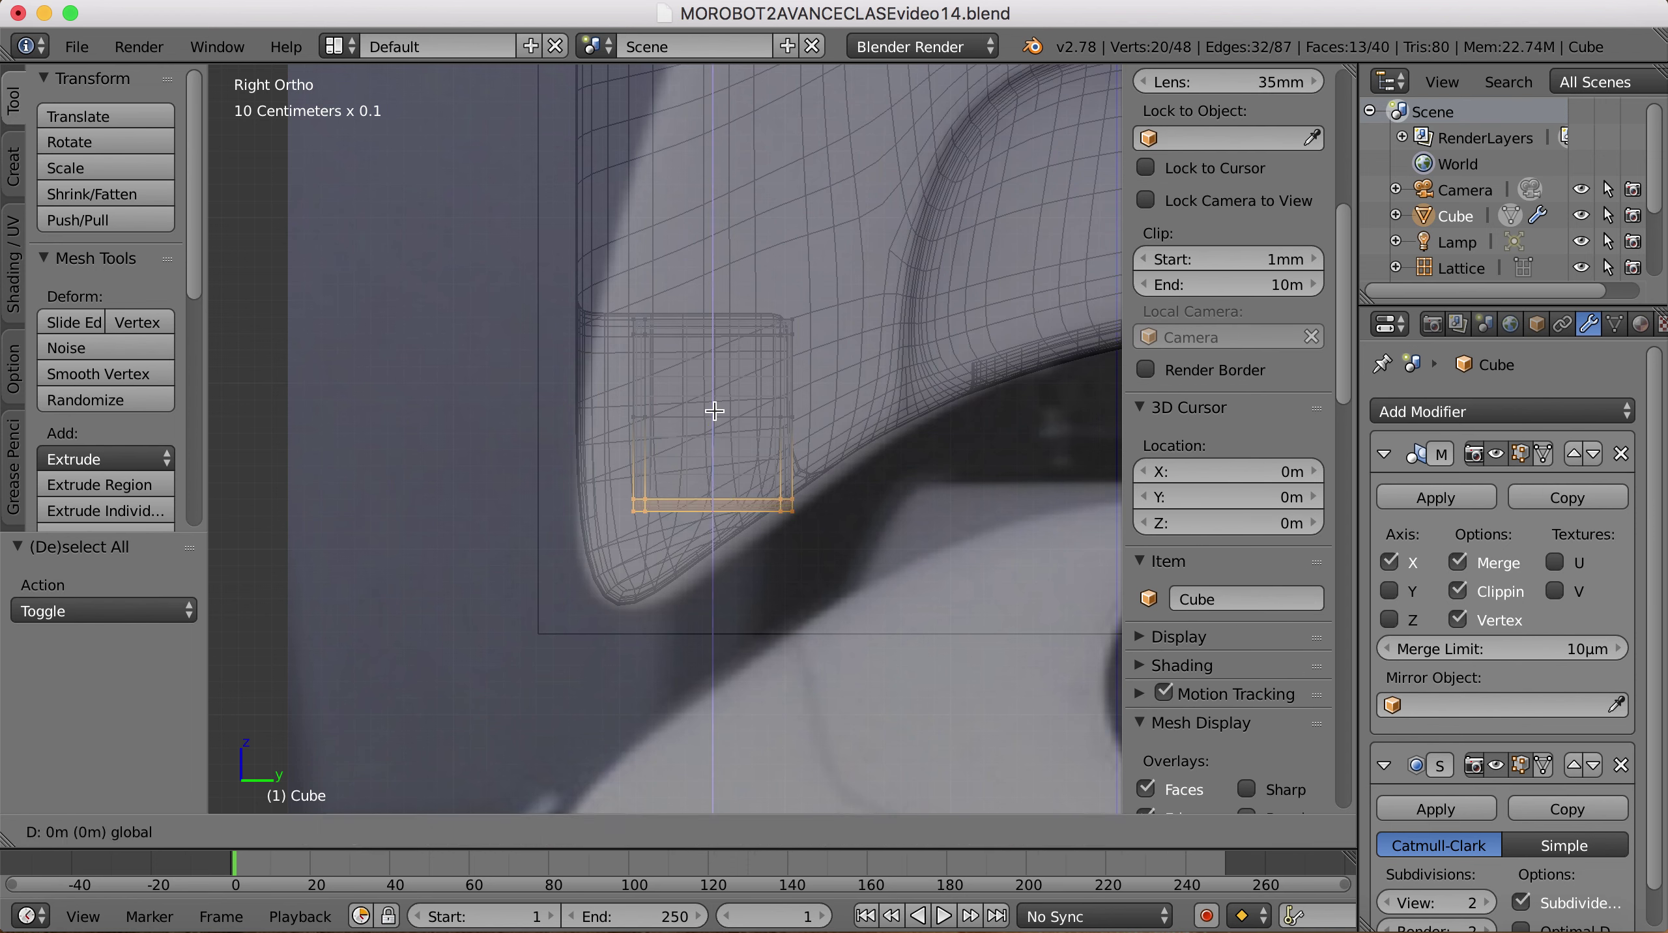
pyautogui.click(719, 378)
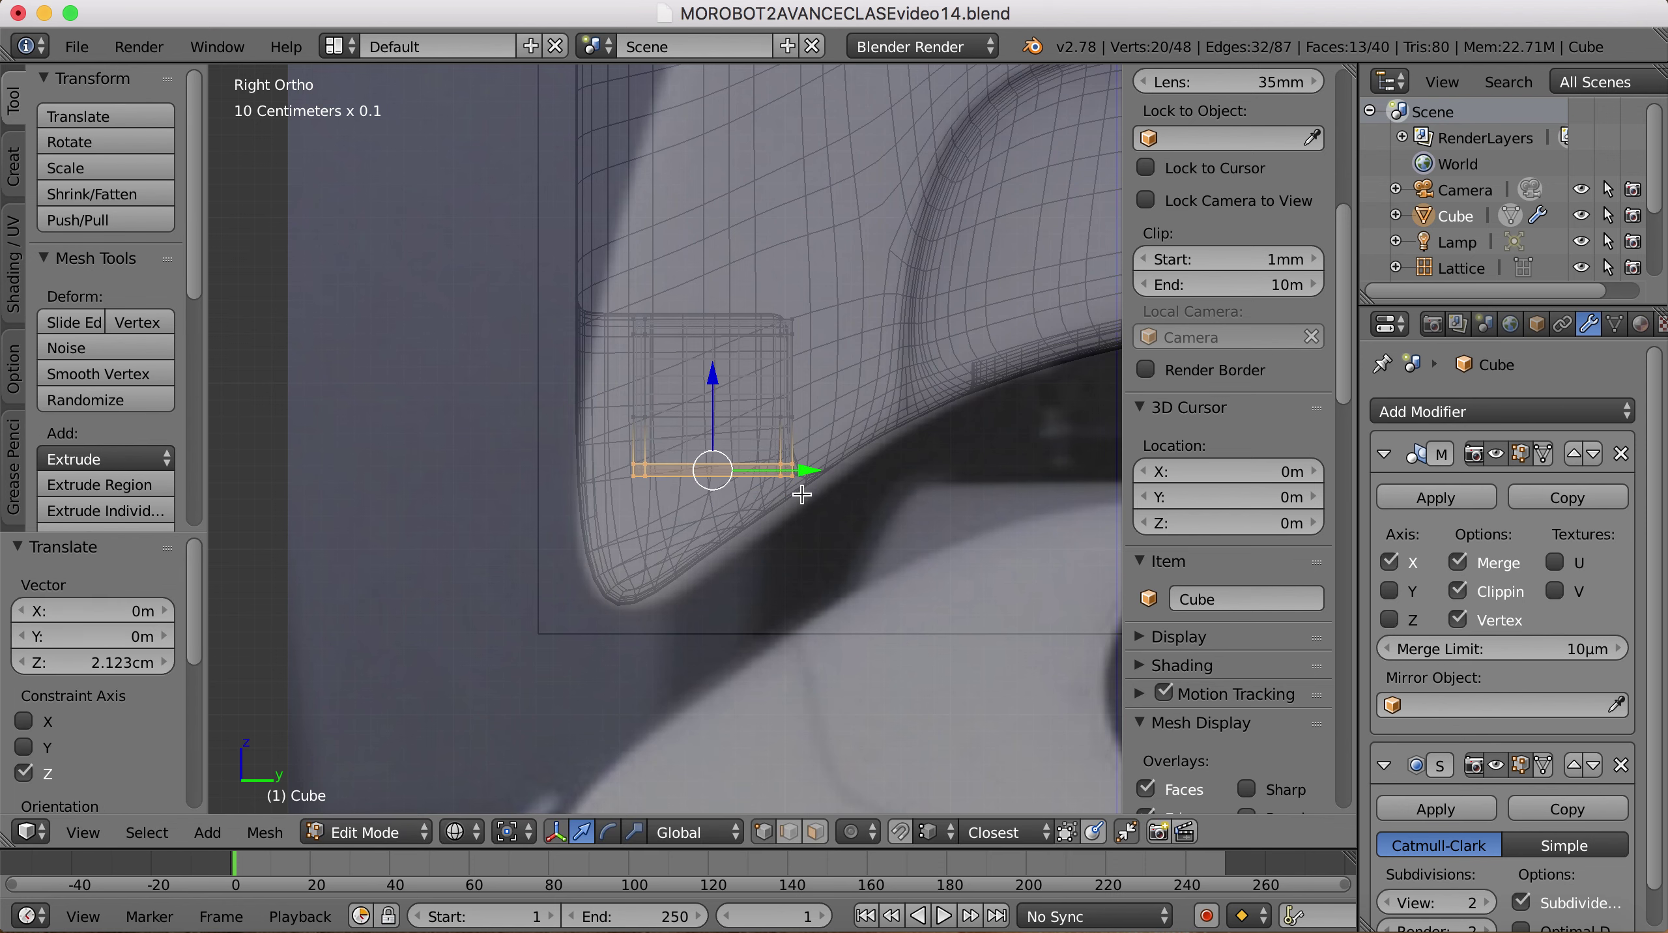
pyautogui.press('a')
# Step: Select all of the visor block's vertices in the right-side wireframe view
pyautogui.scroll(3, 715, 513)
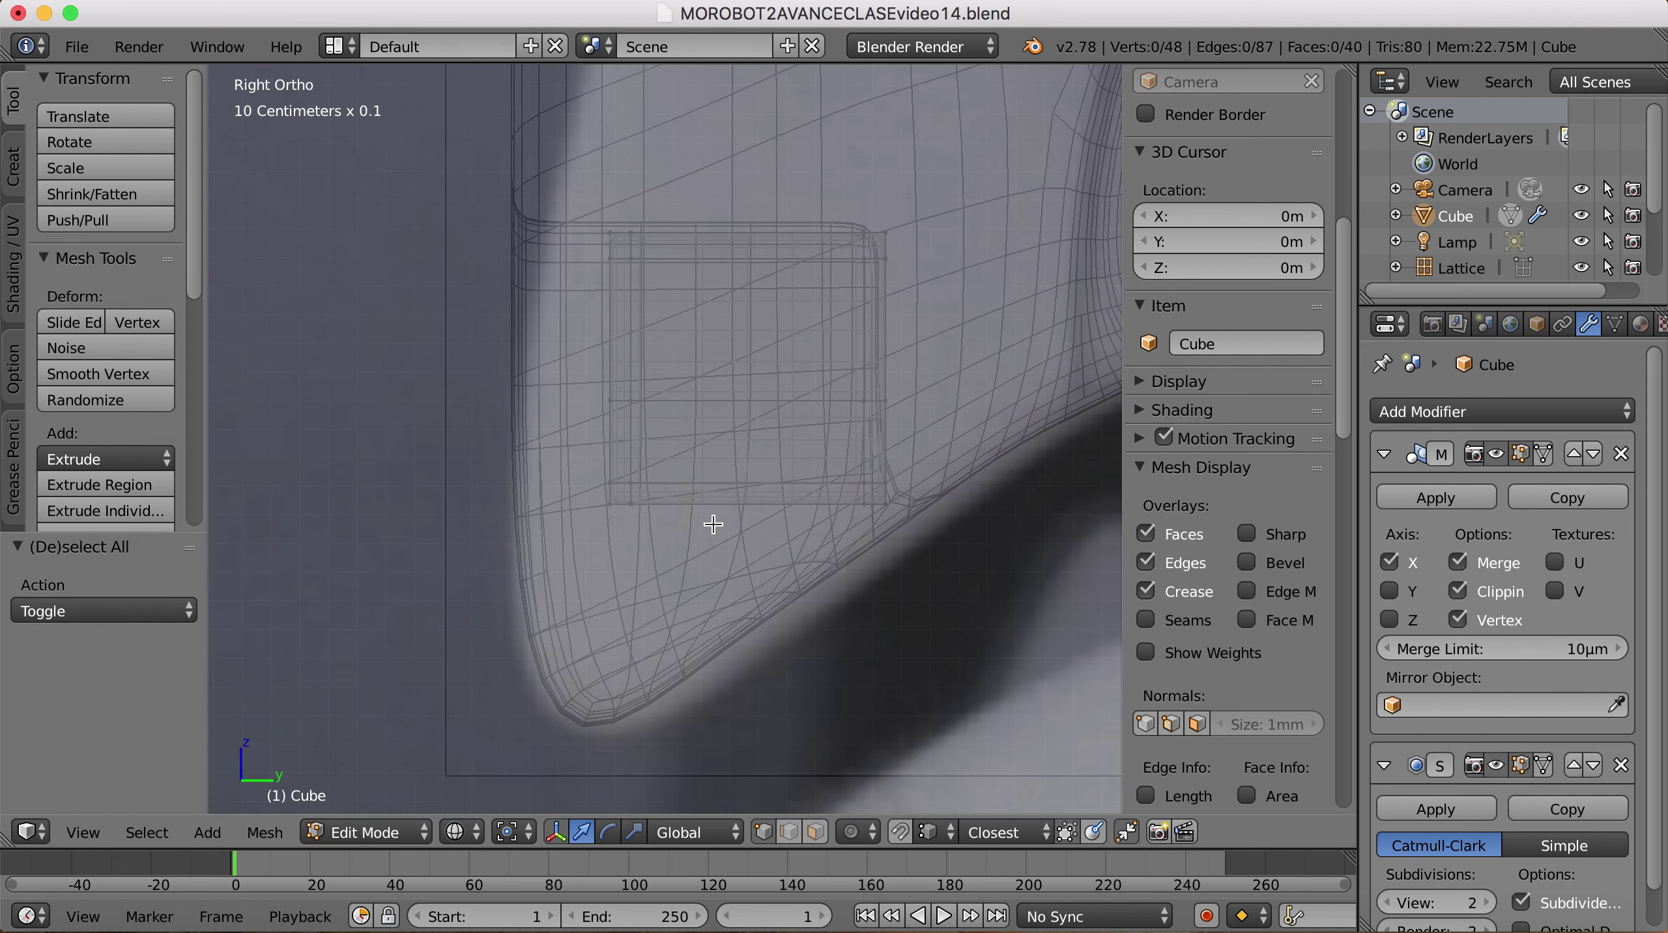
pyautogui.press('a')
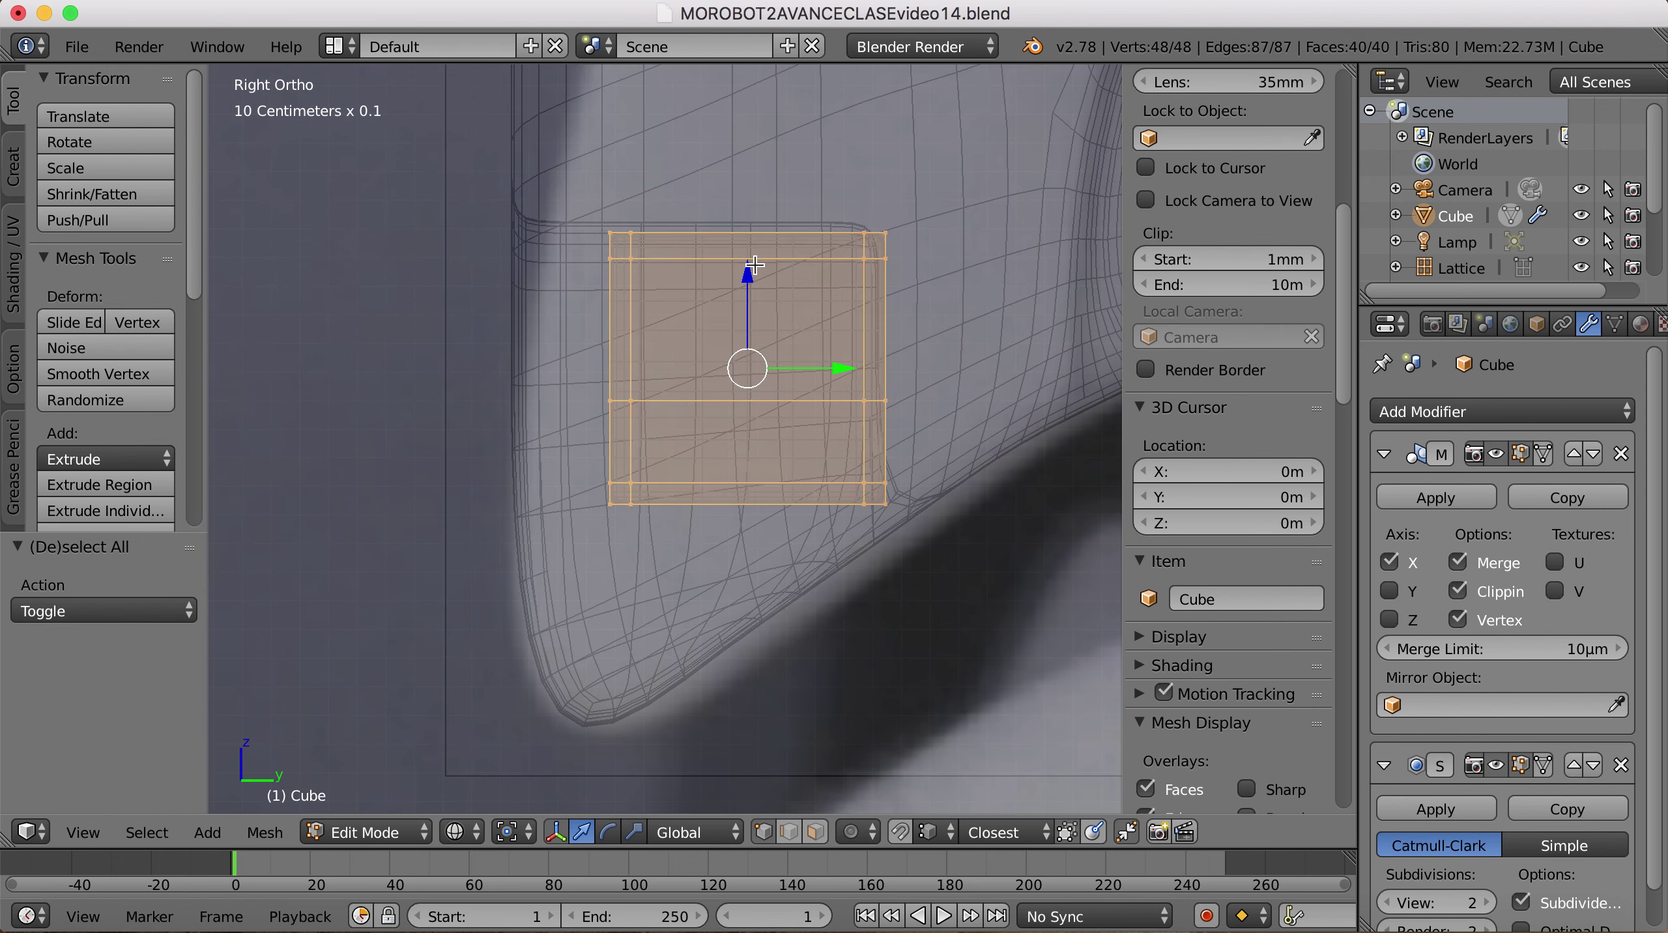